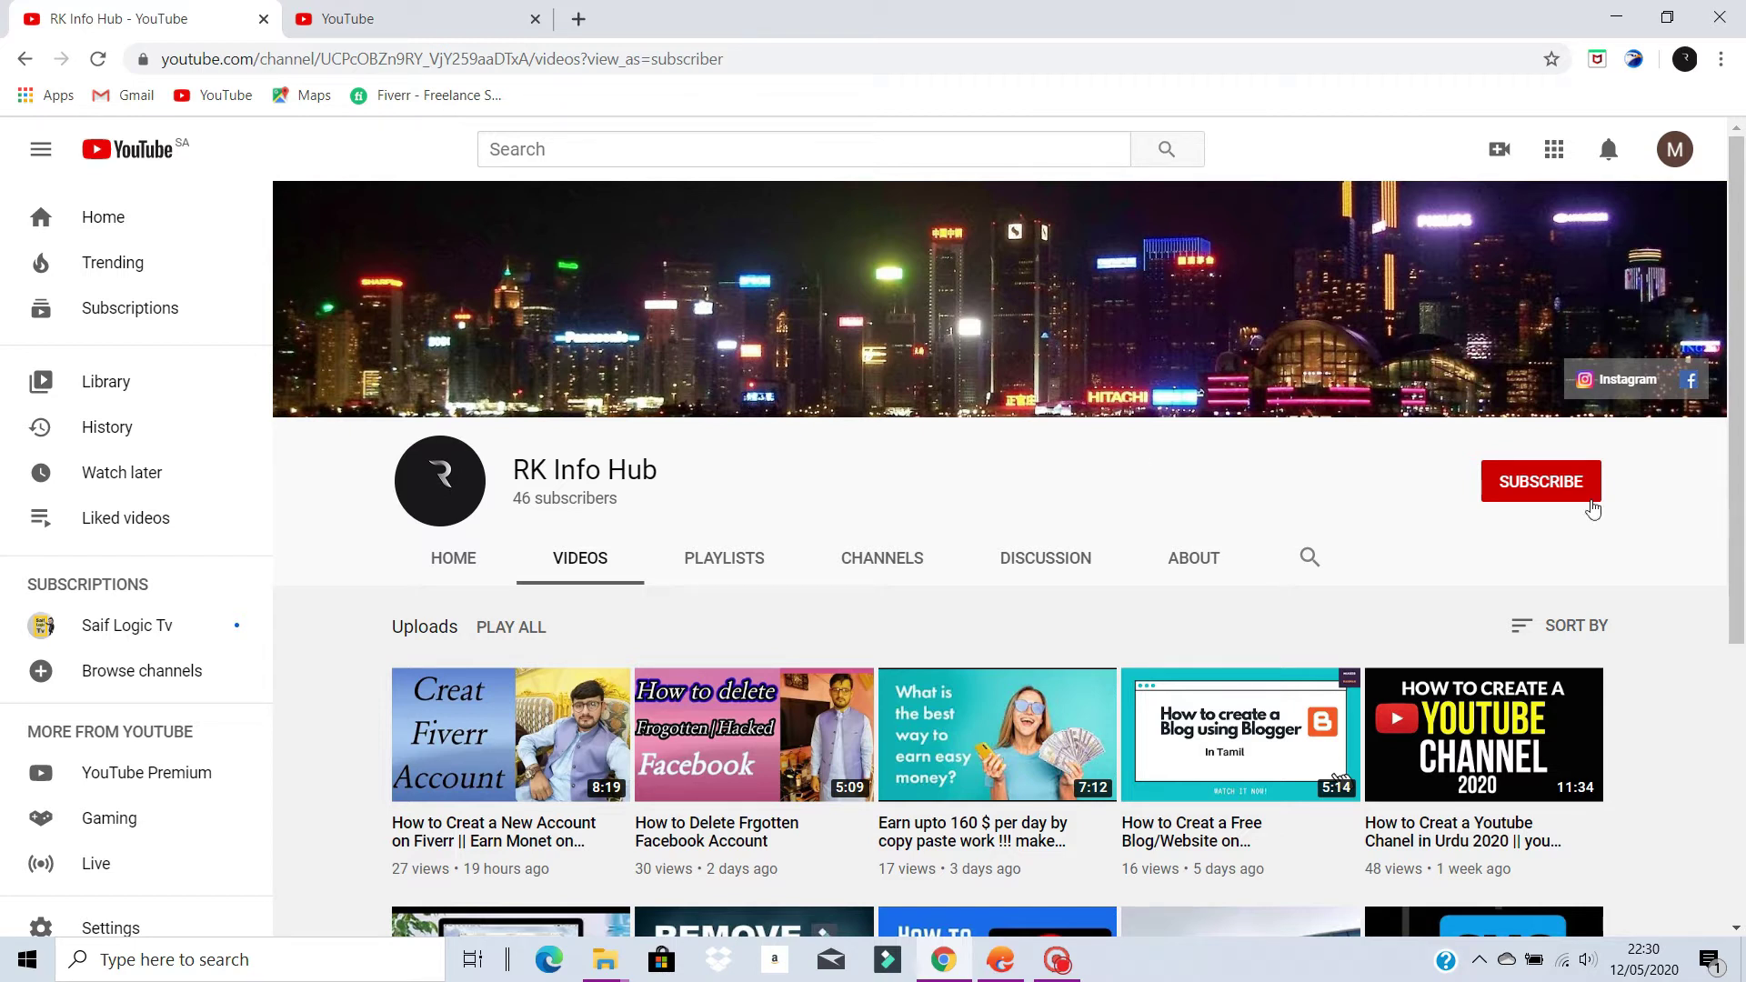
- Subscribe to RK Info Hub and set its notification bell to All
click(1555, 489)
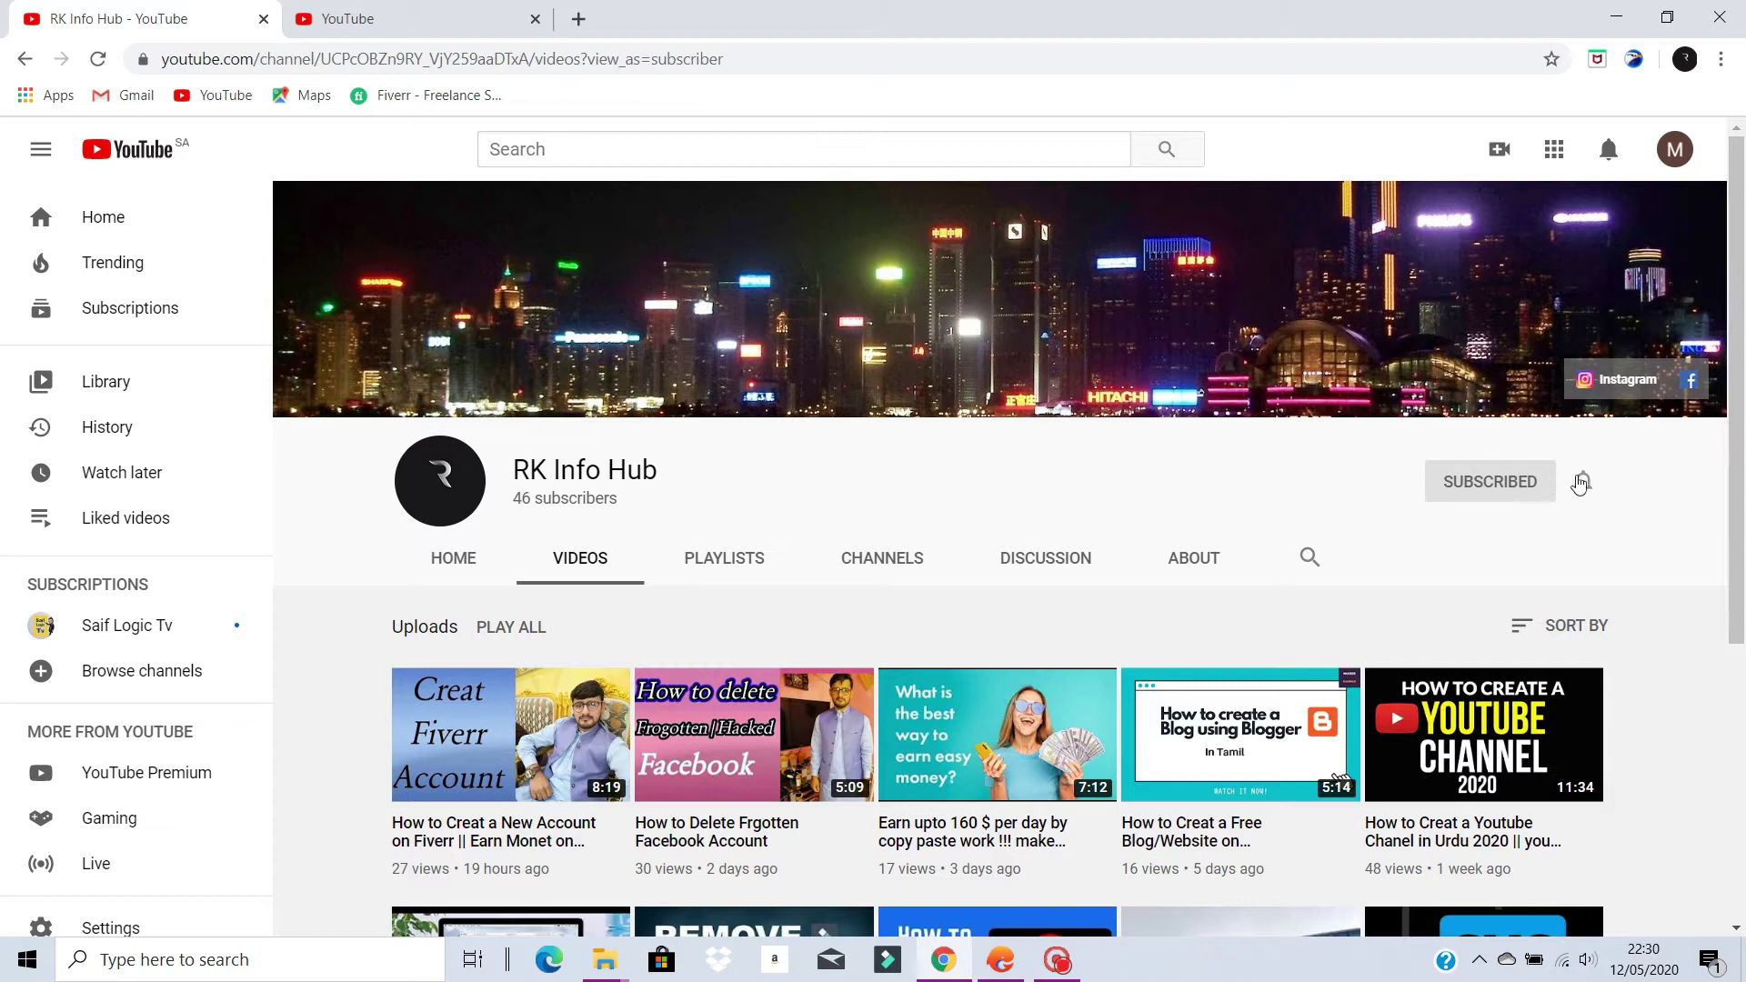
click(1582, 478)
click(1446, 527)
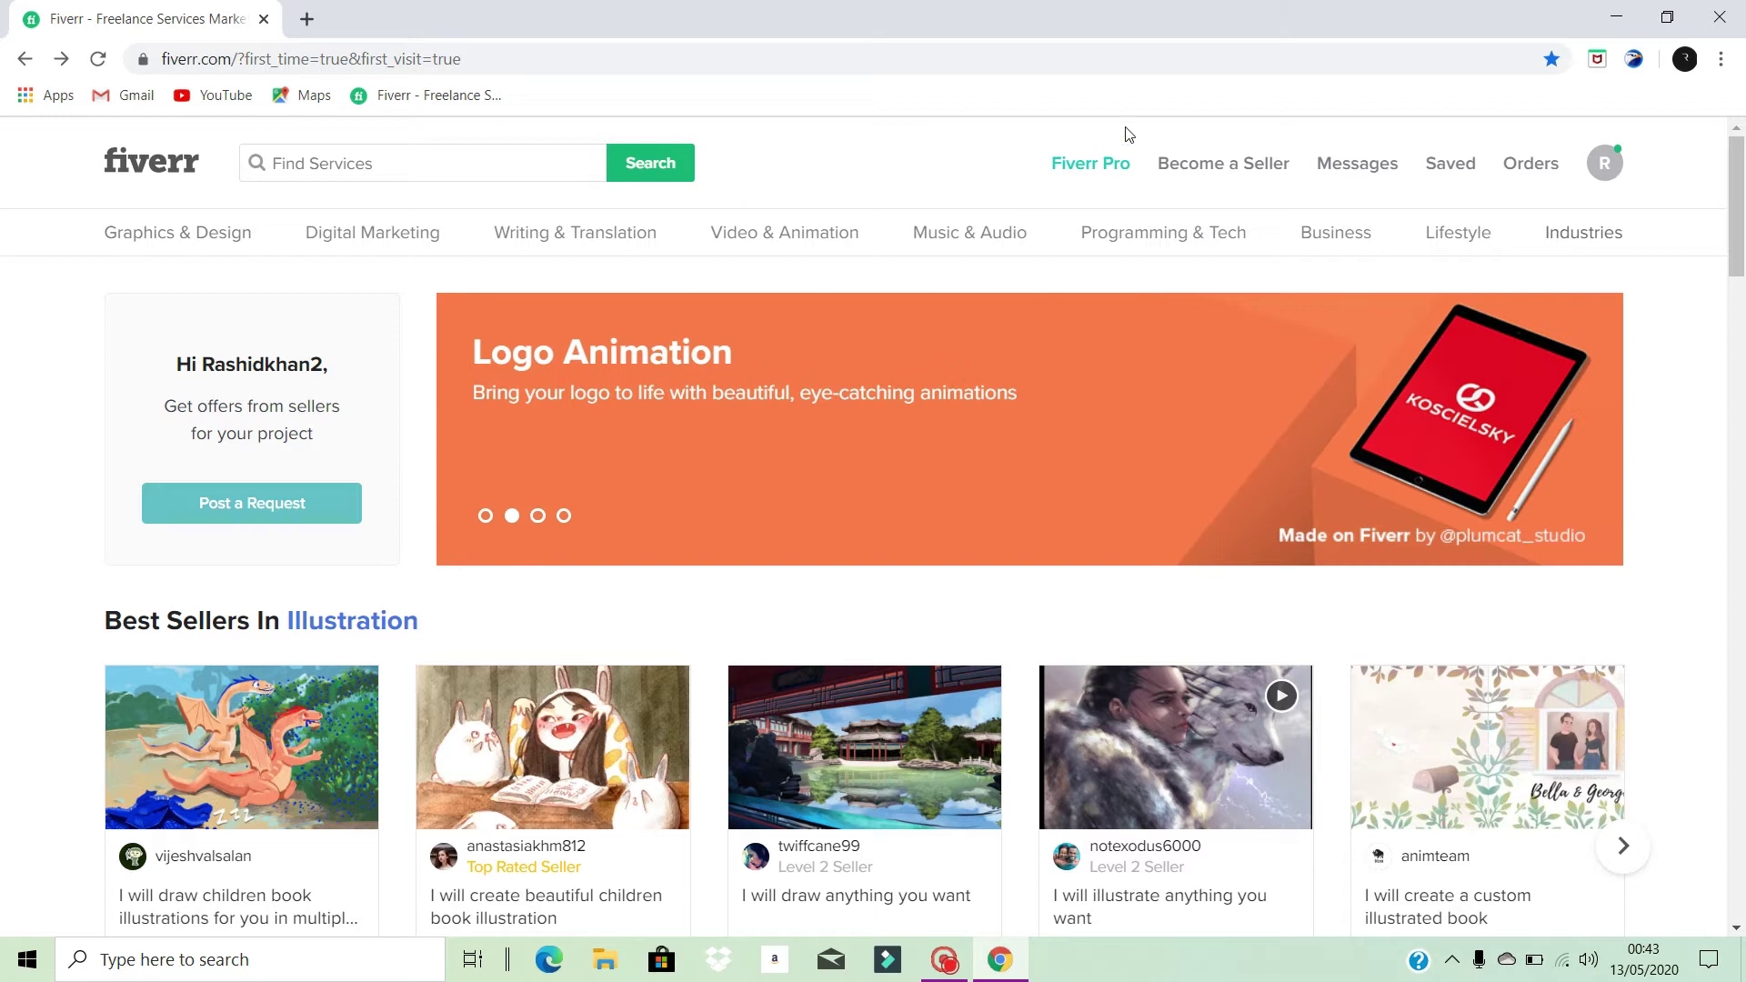
- Open the Start Selling page from the header's Become a Seller link and browse it
click(1242, 165)
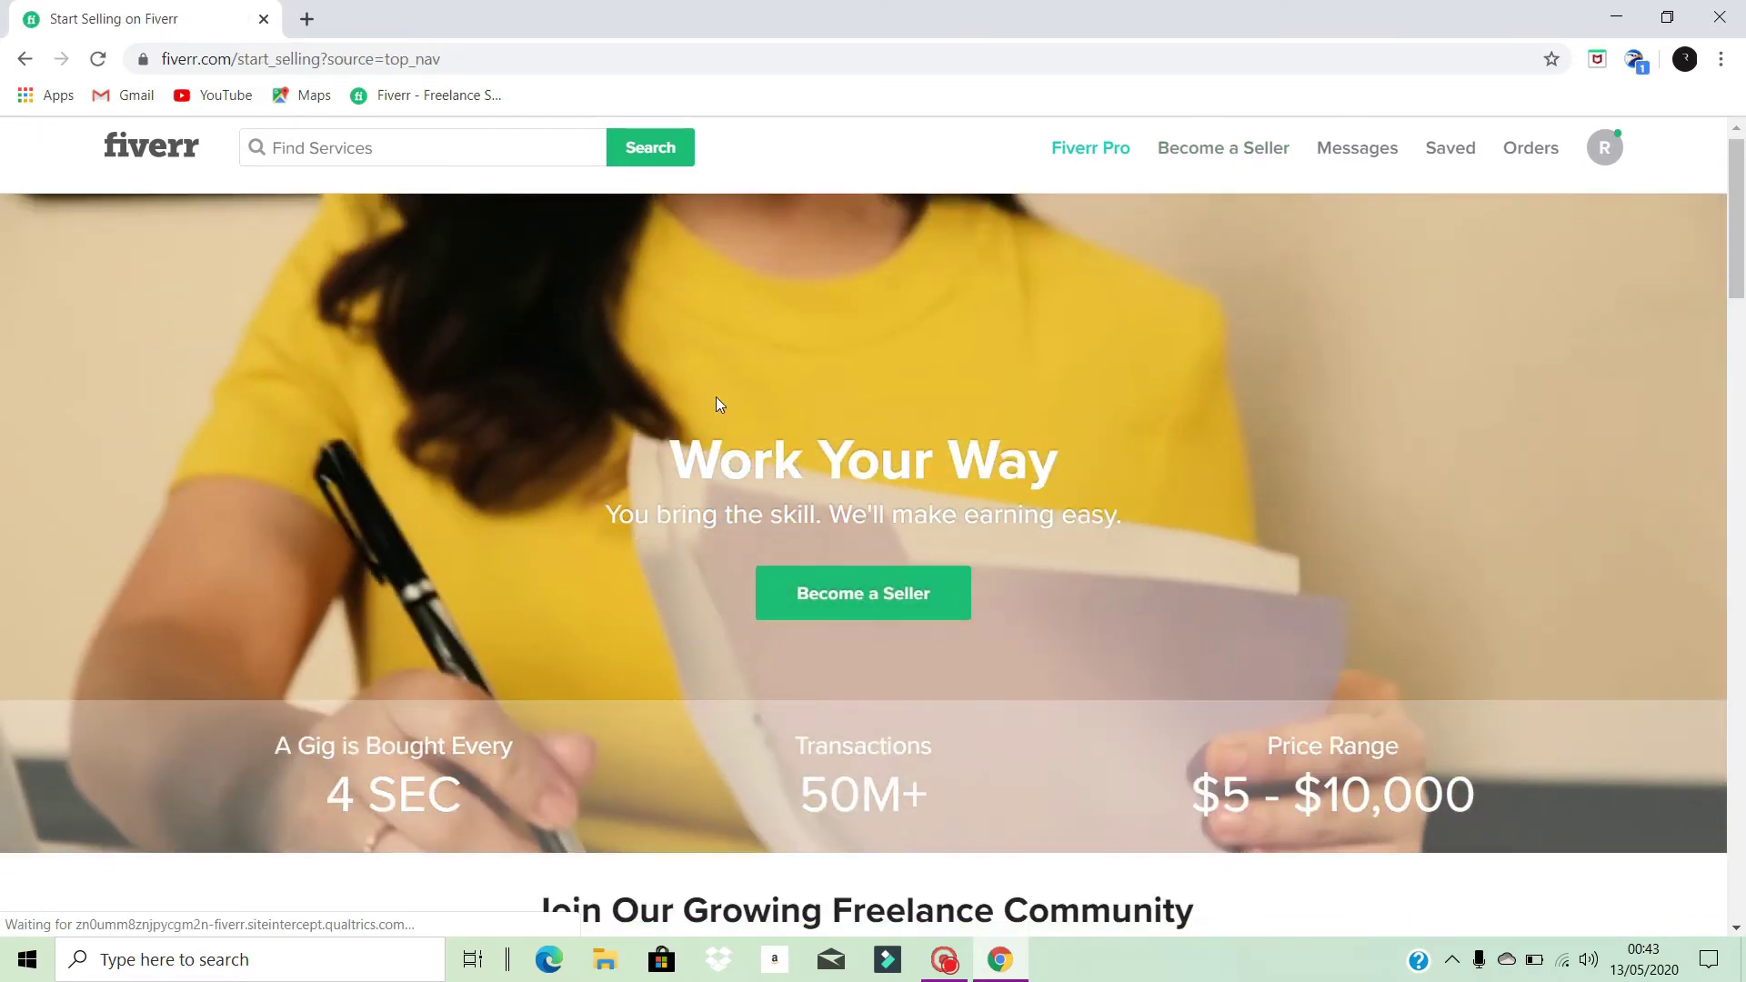
scroll(717, 397, down, 15)
scroll(725, 395, down, 5)
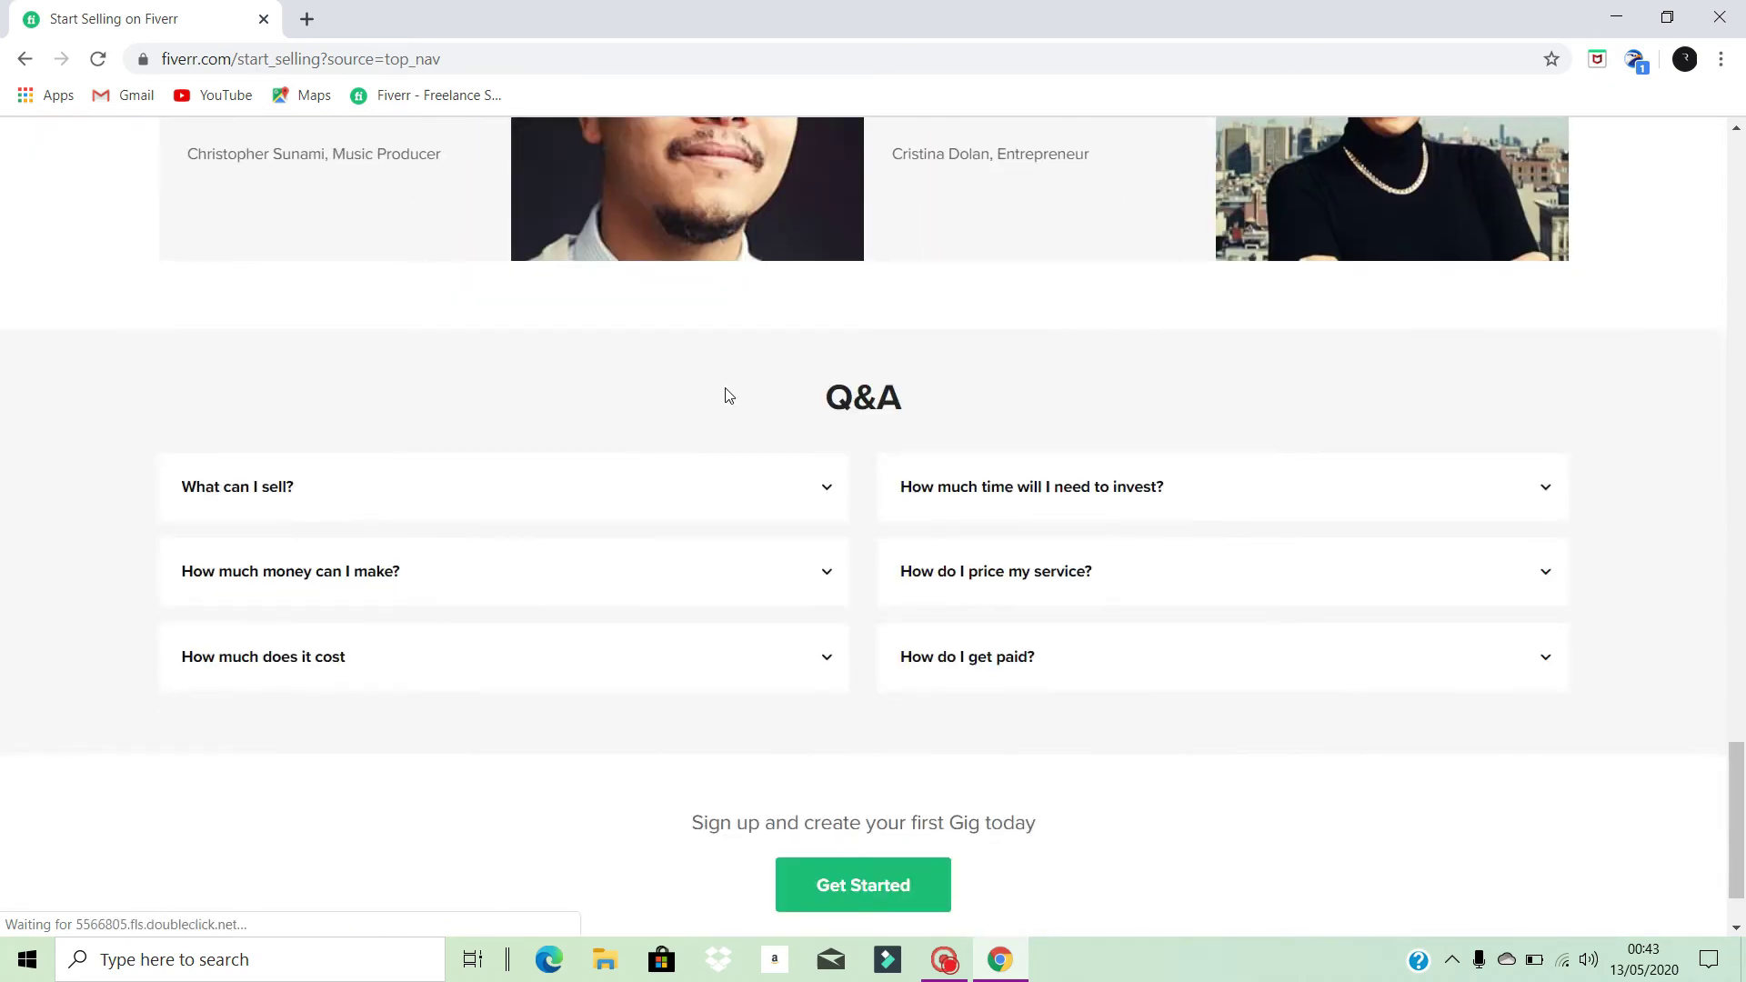
scroll(726, 394, up, 15)
scroll(738, 392, up, 10)
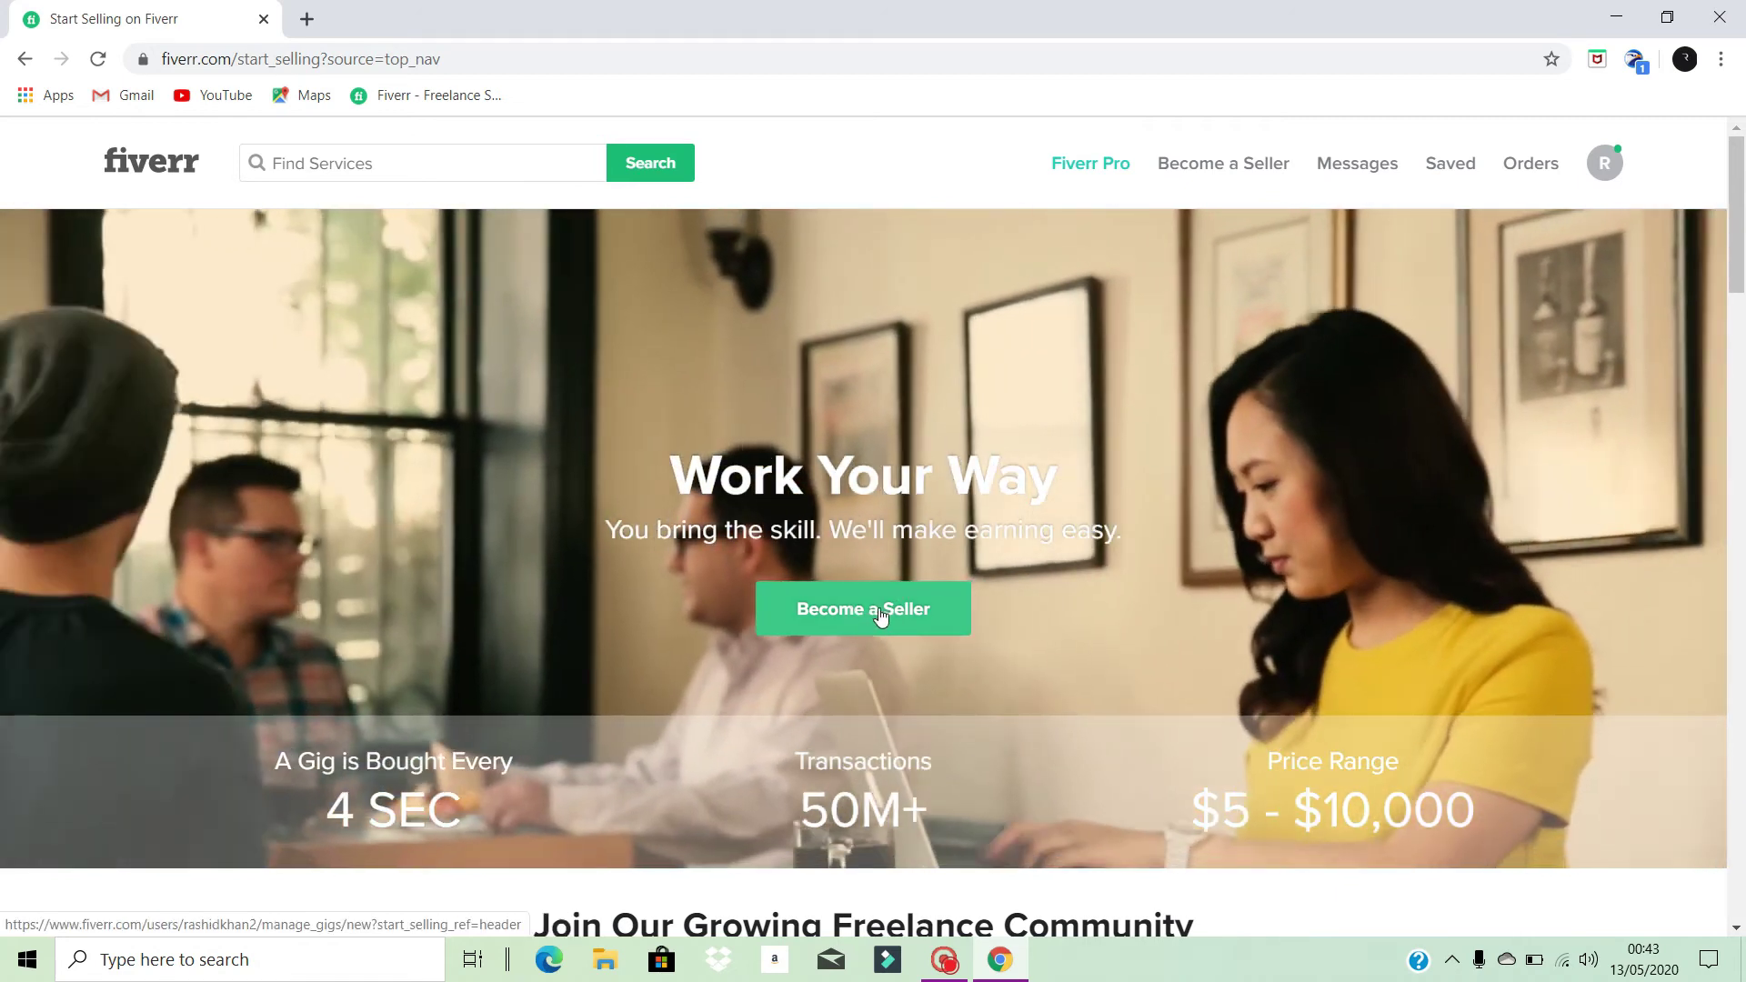
- Start seller sign-up with the Become a Seller button to reach the three-step overview
click(881, 616)
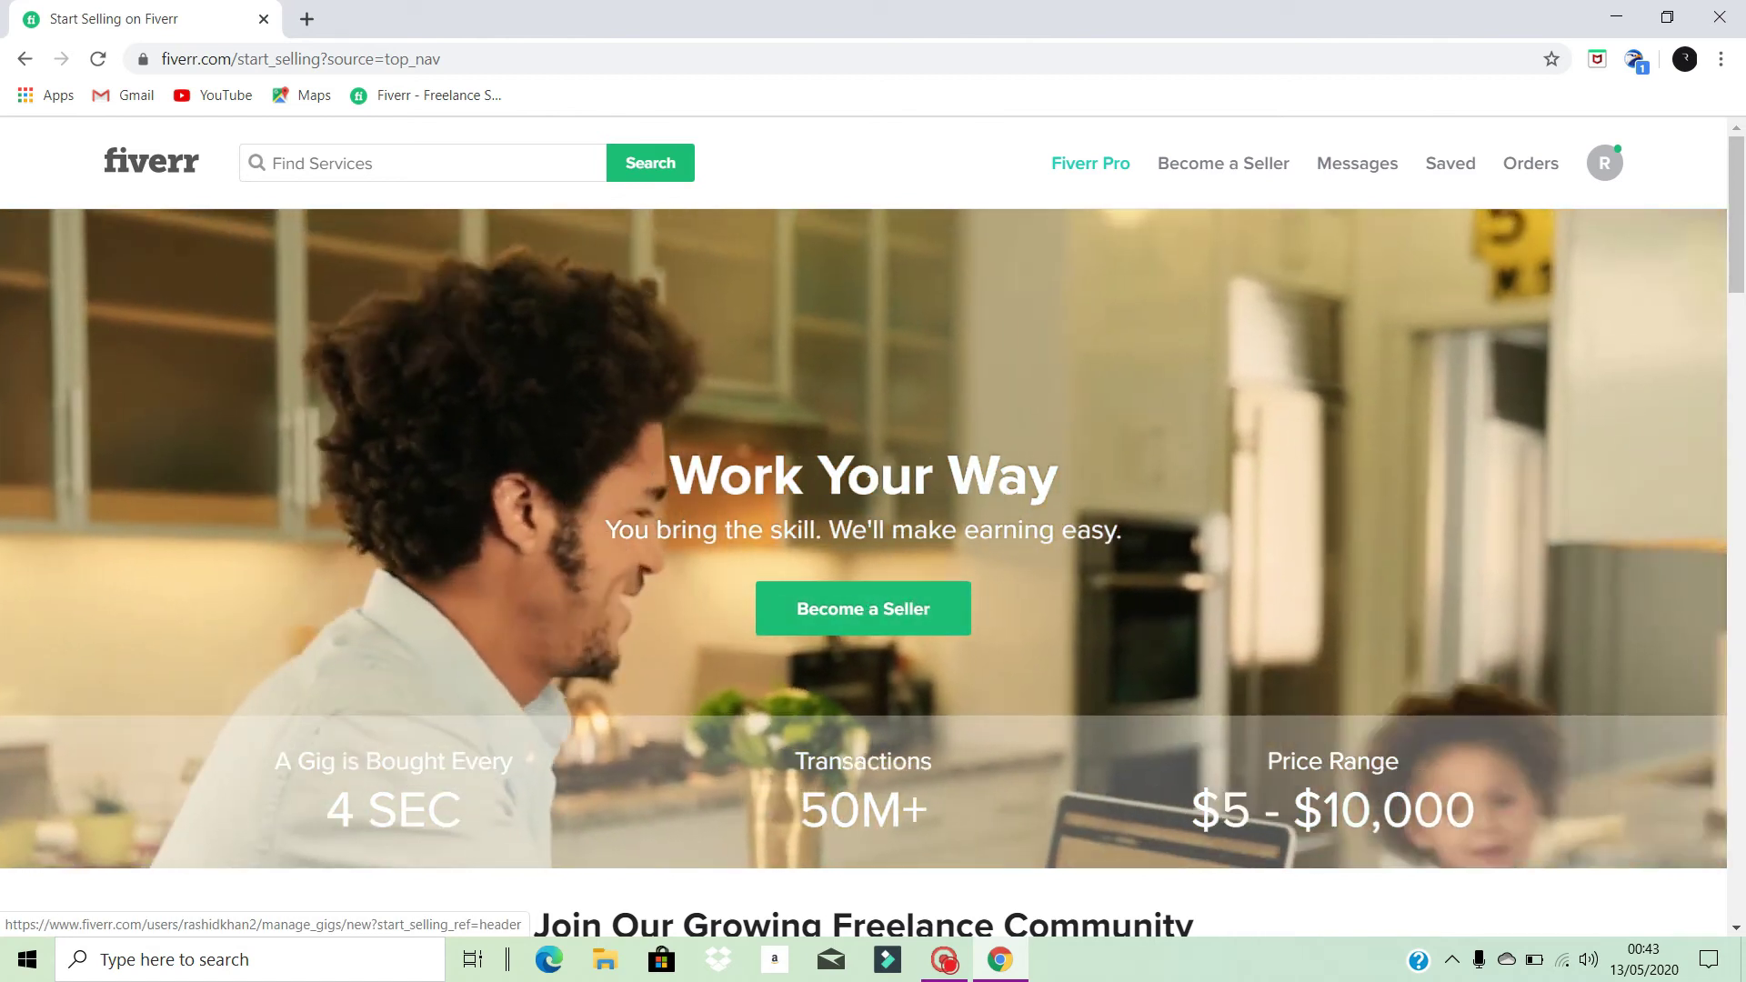
scroll(918, 564, down, 5)
scroll(982, 514, up, 5)
click(926, 627)
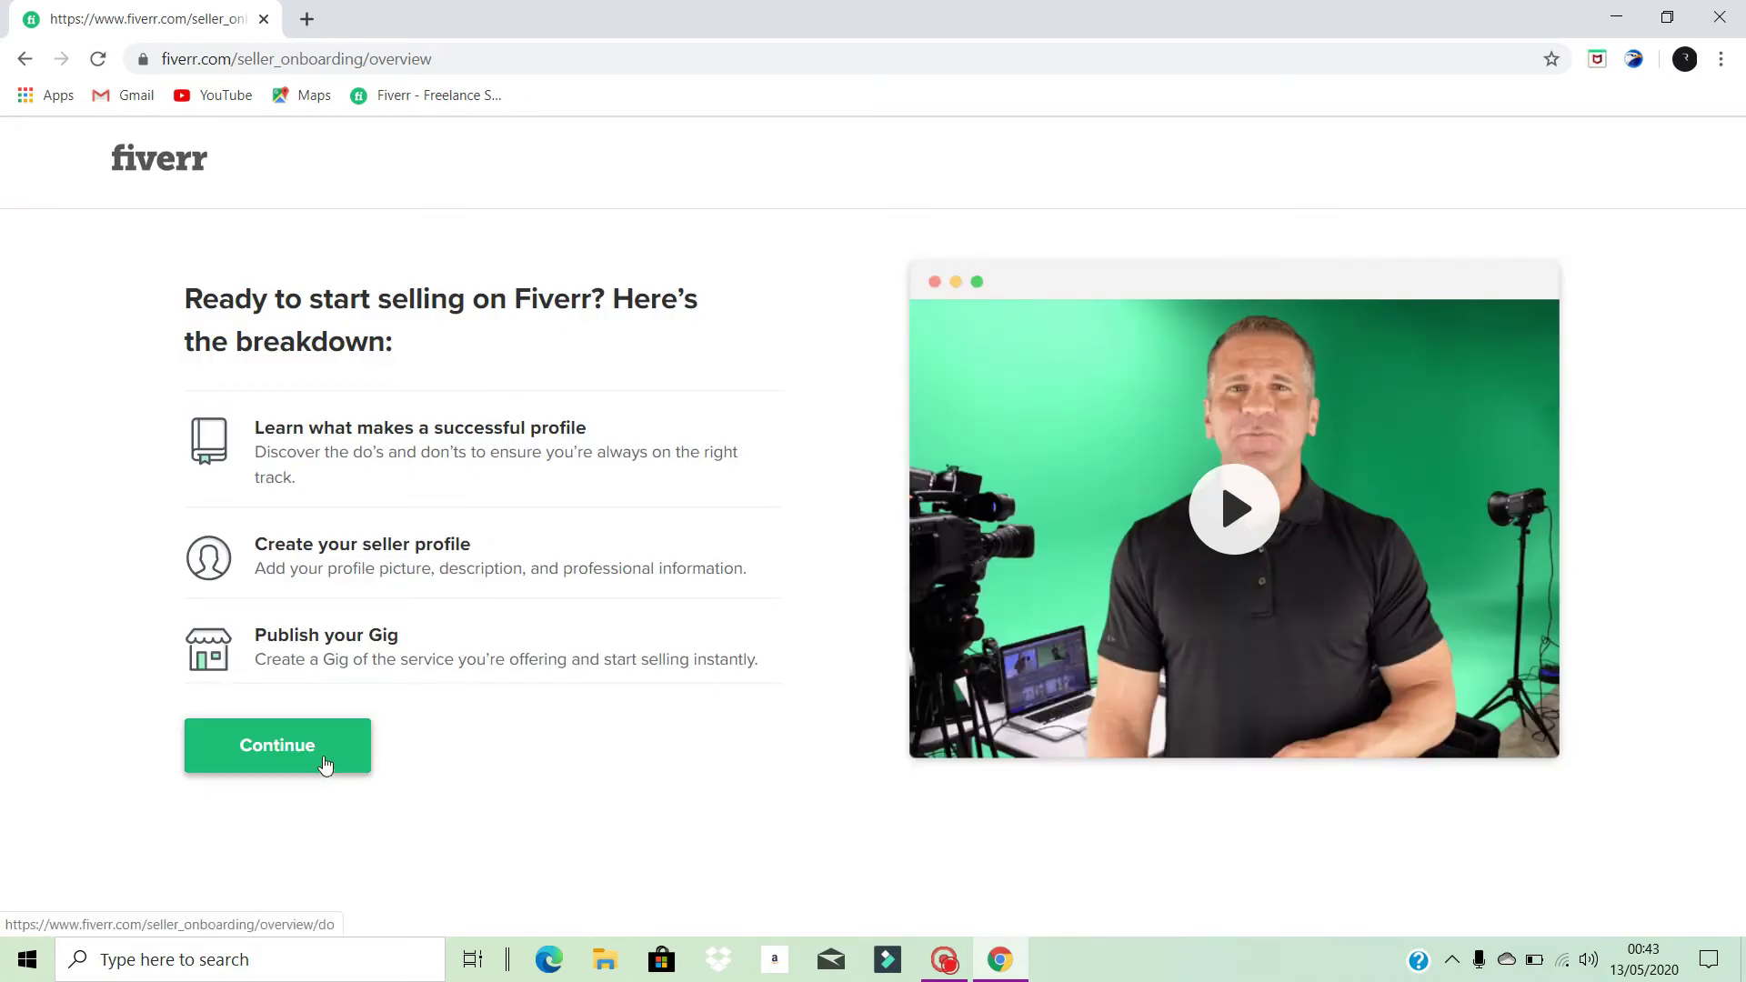
- Continue past the overview, successful-profile and steer-clear tips pages to Personal Info
click(302, 743)
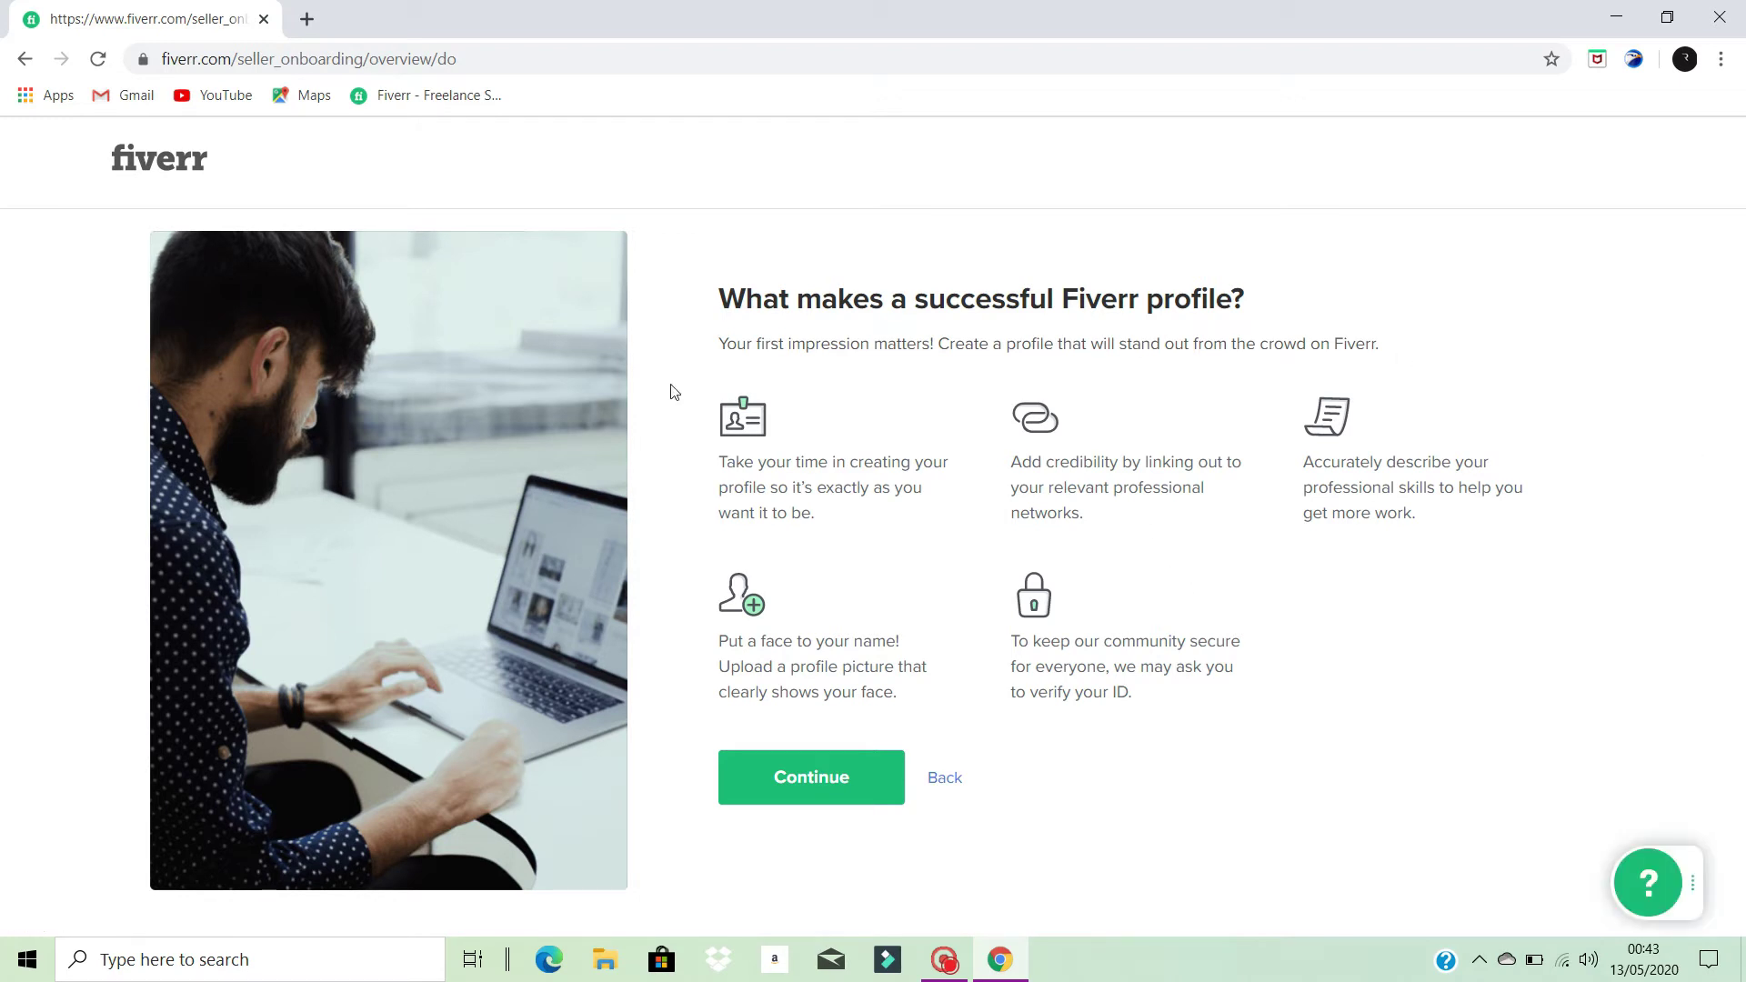
click(798, 797)
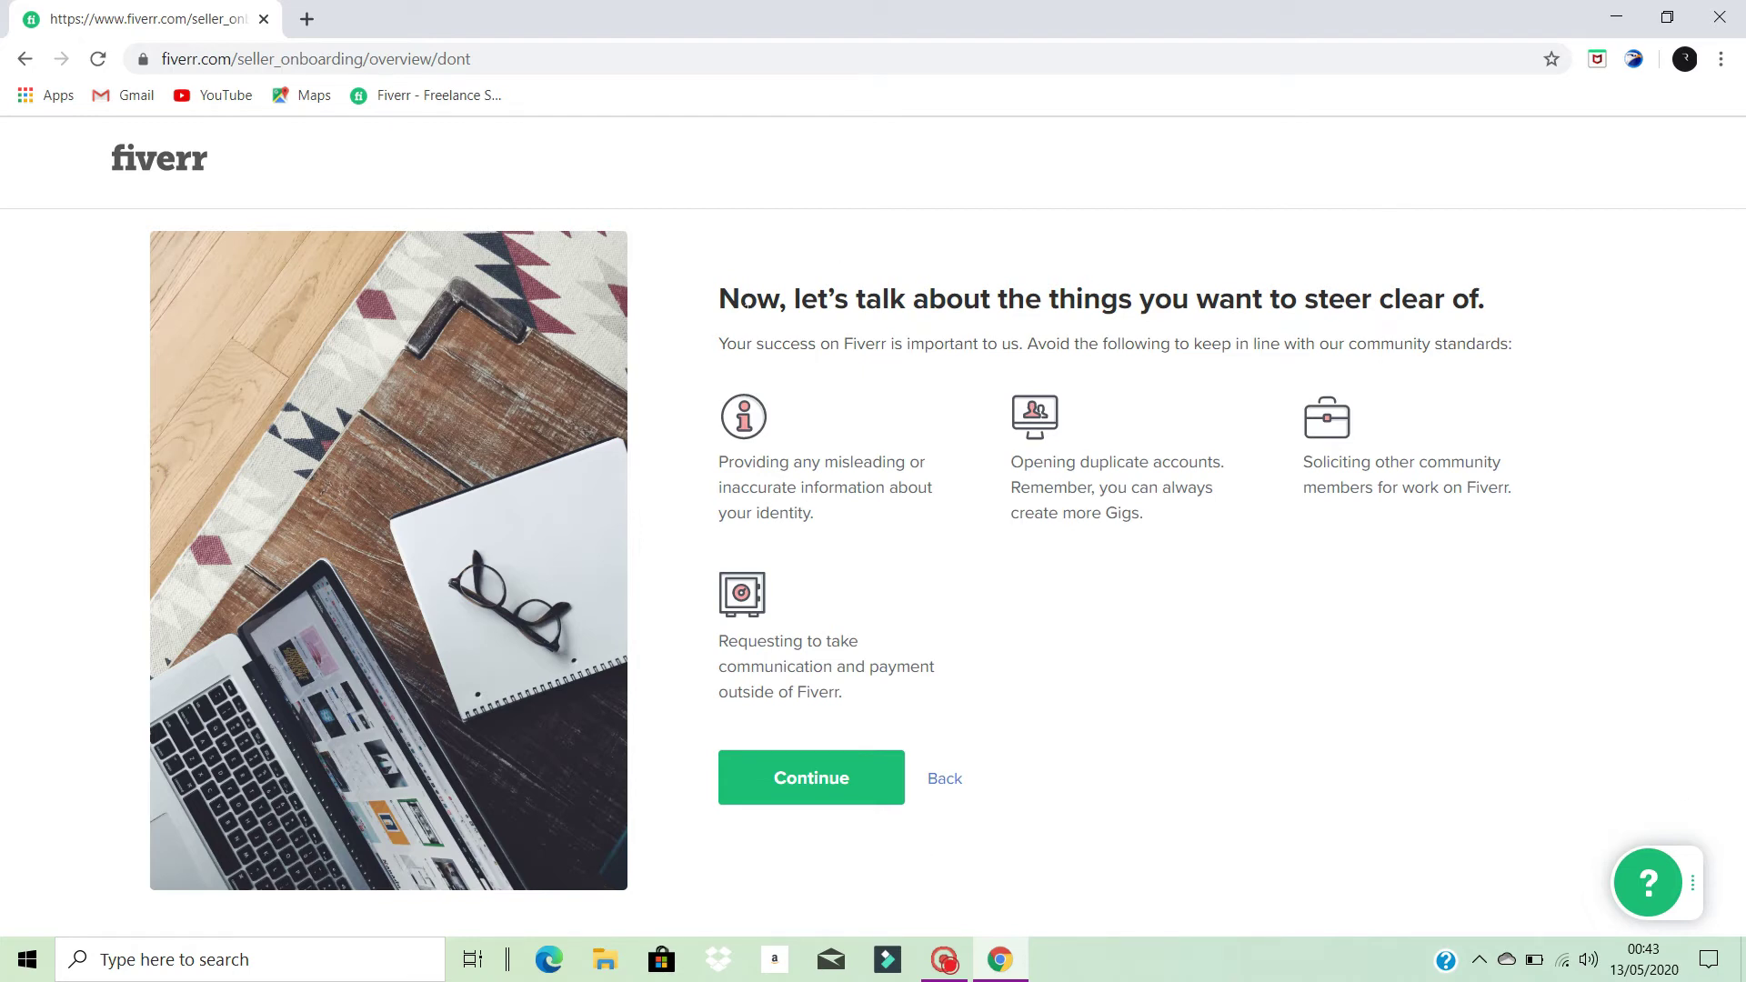
click(808, 789)
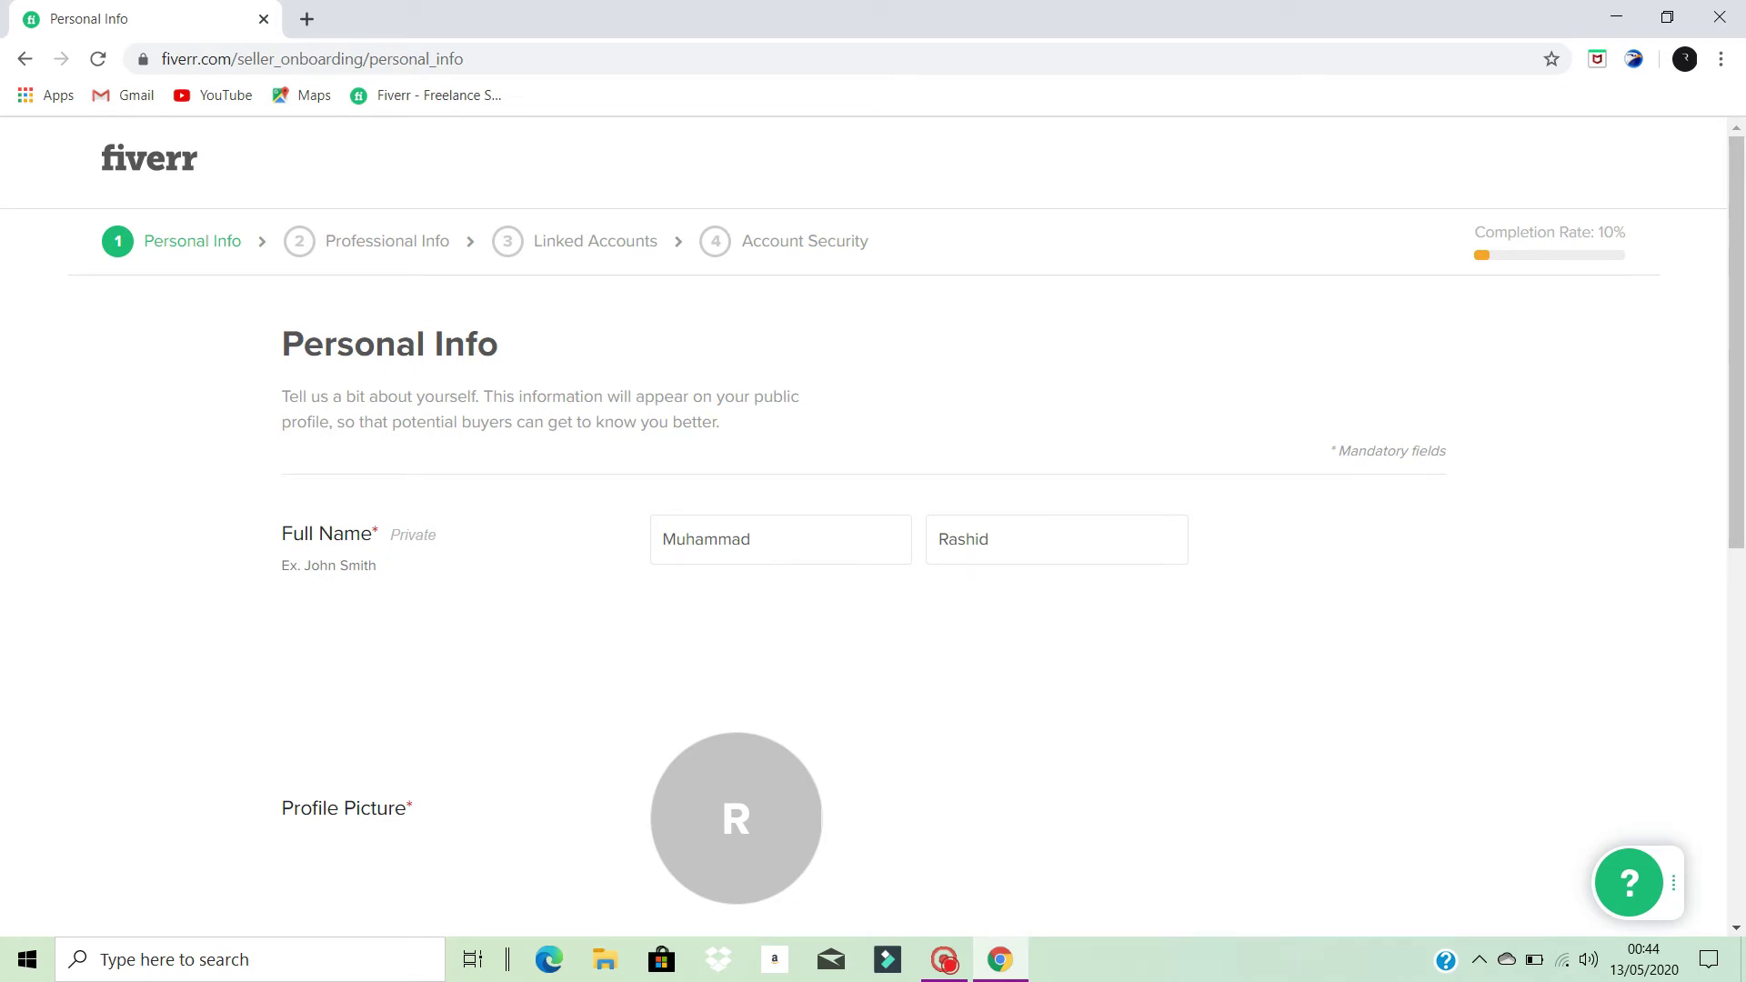
scroll(978, 563, down, 3)
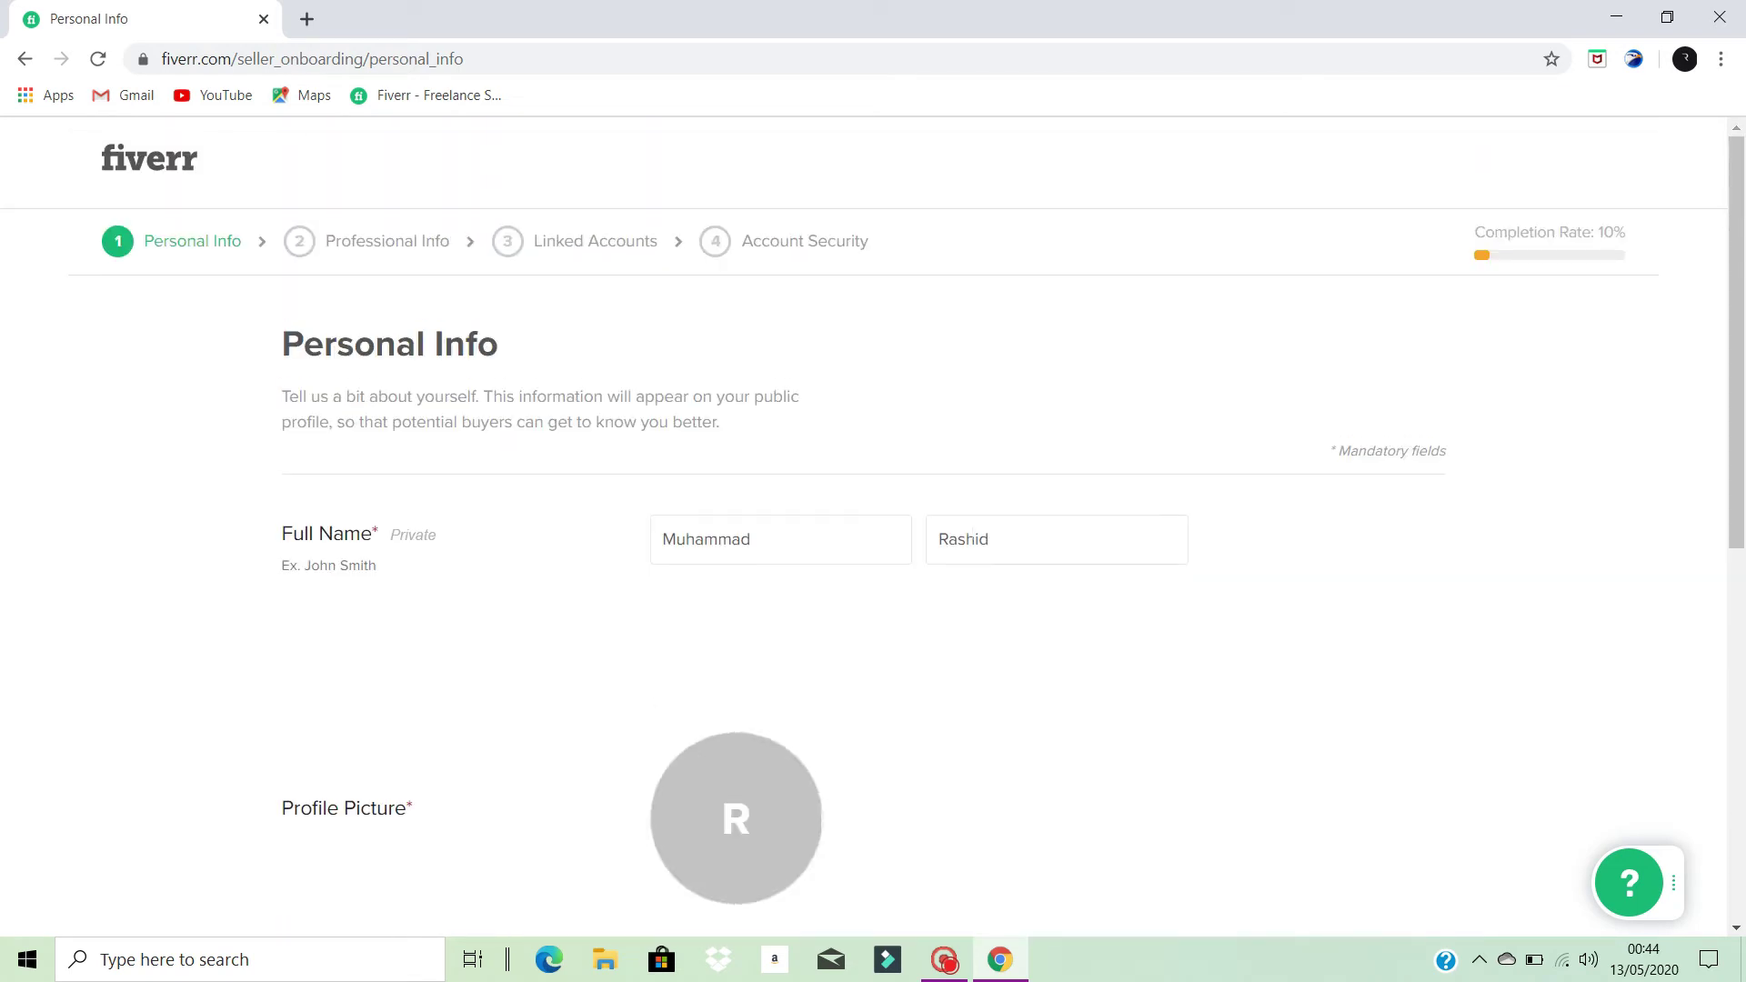
click(1006, 534)
scroll(967, 572, down, 3)
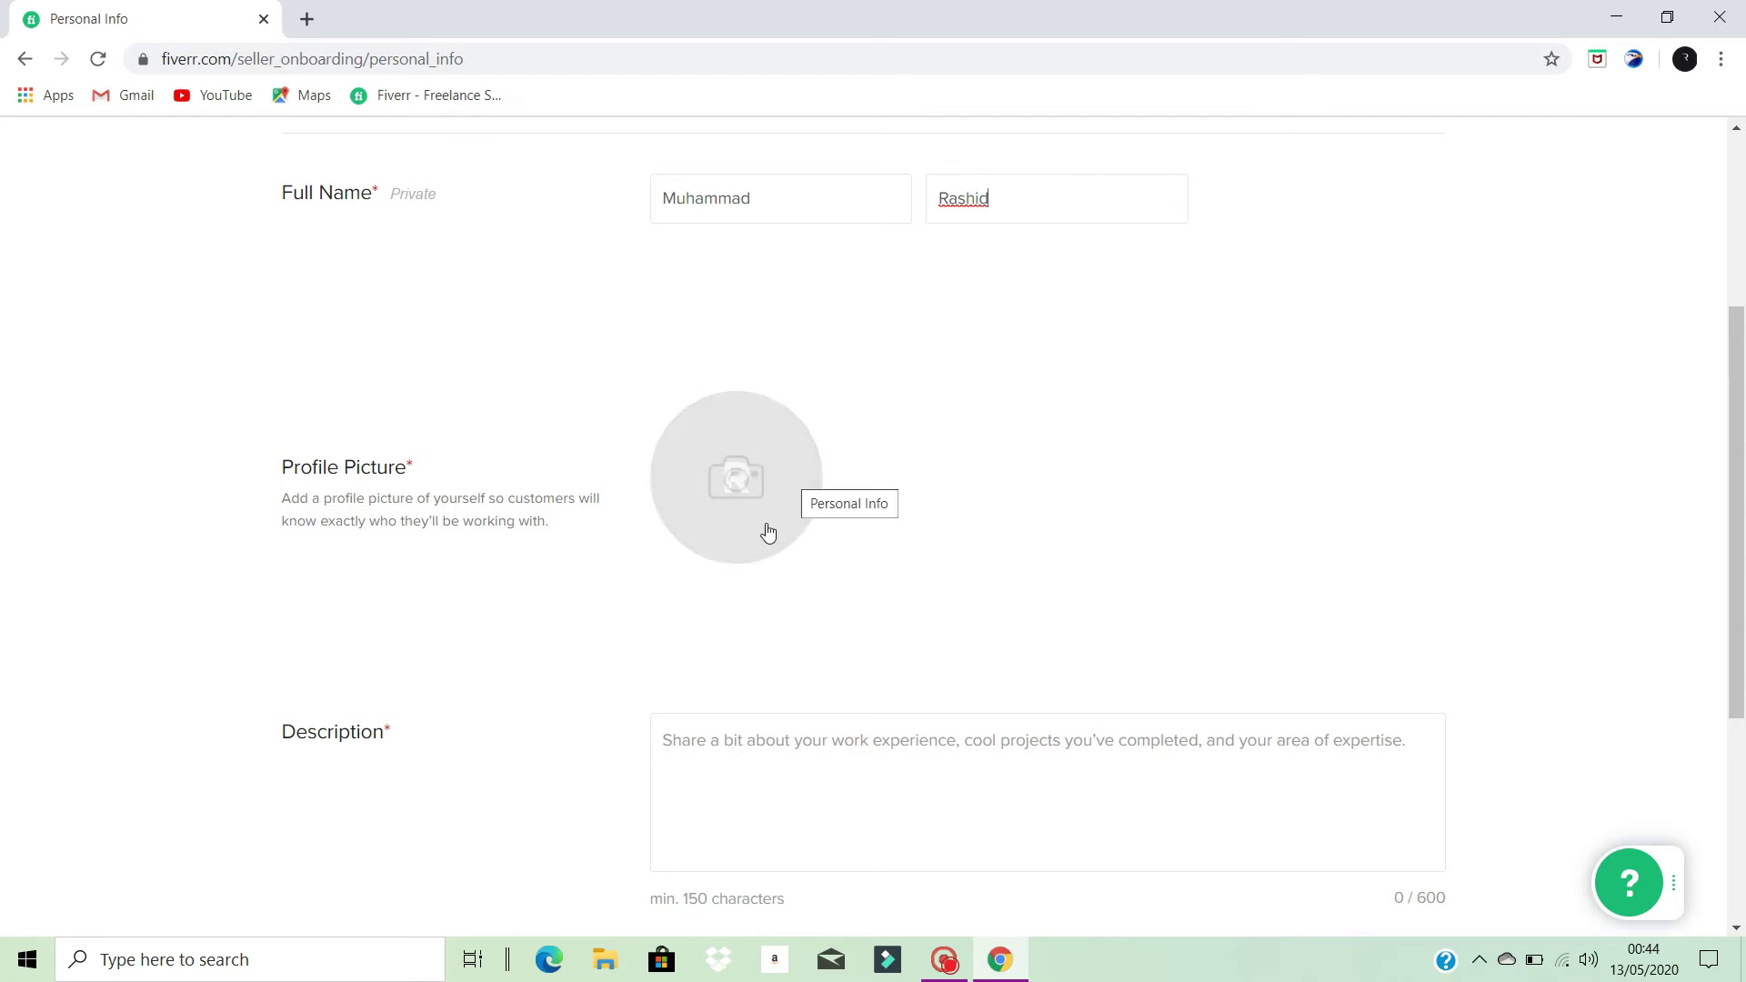
scroll(771, 530, down, 1)
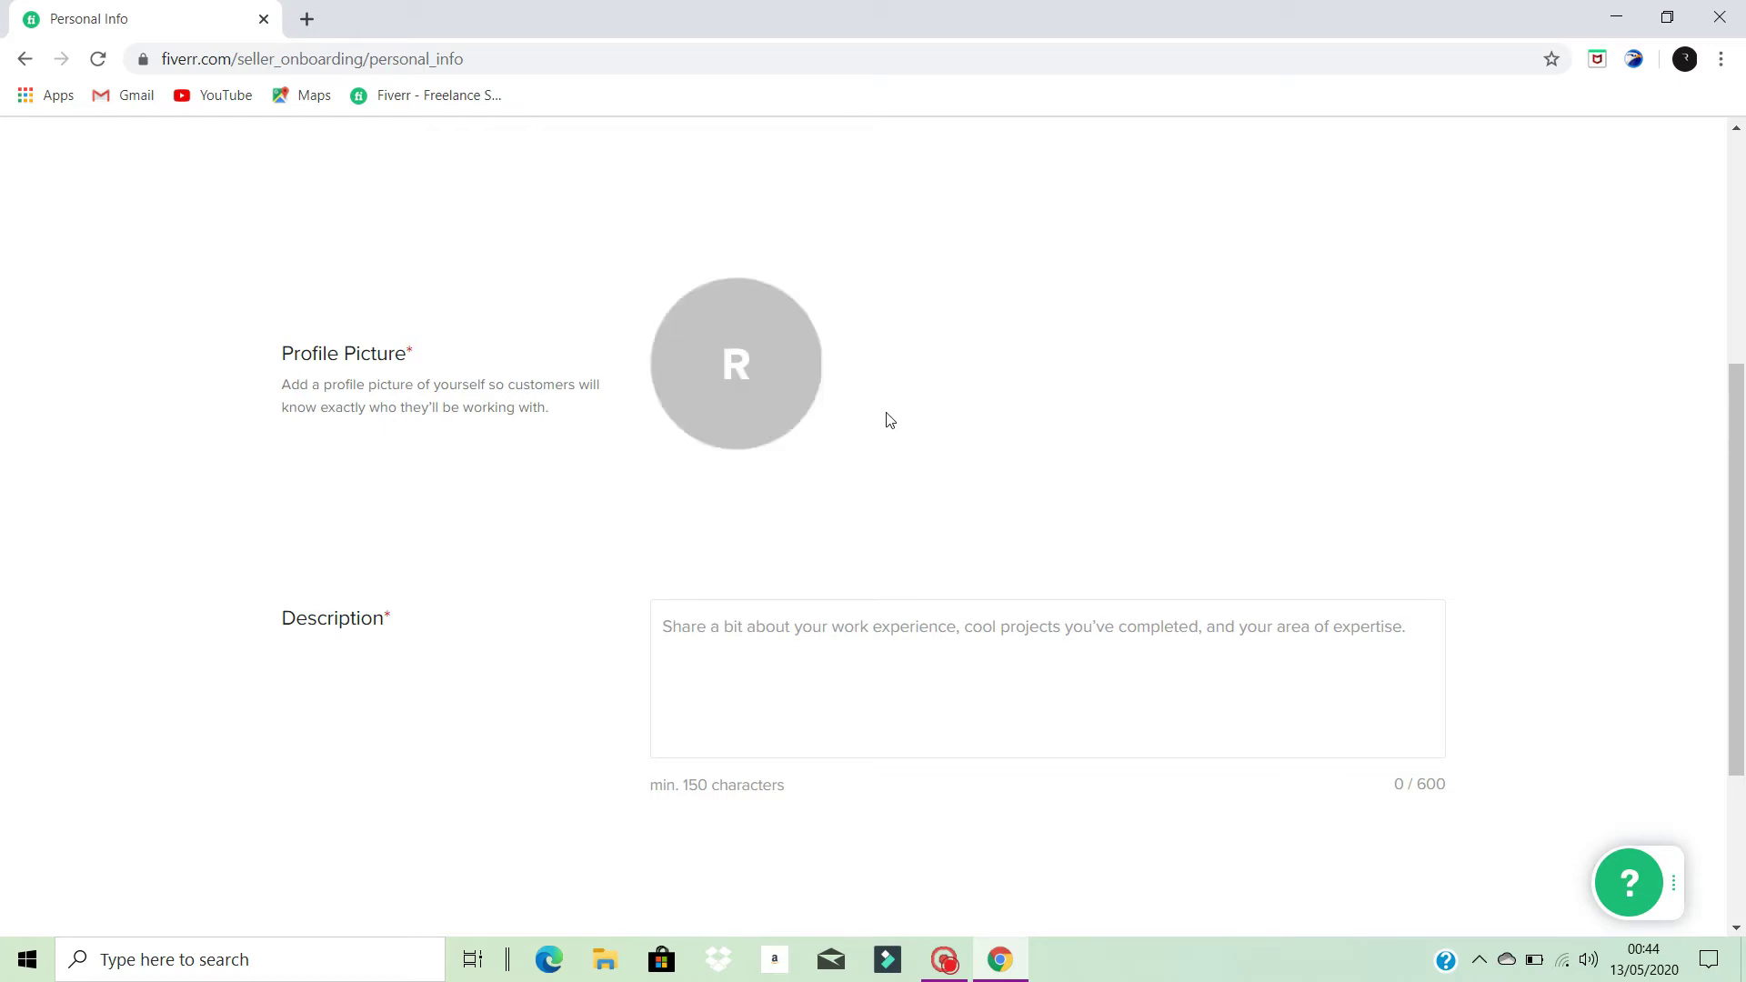
scroll(874, 450, down, 1)
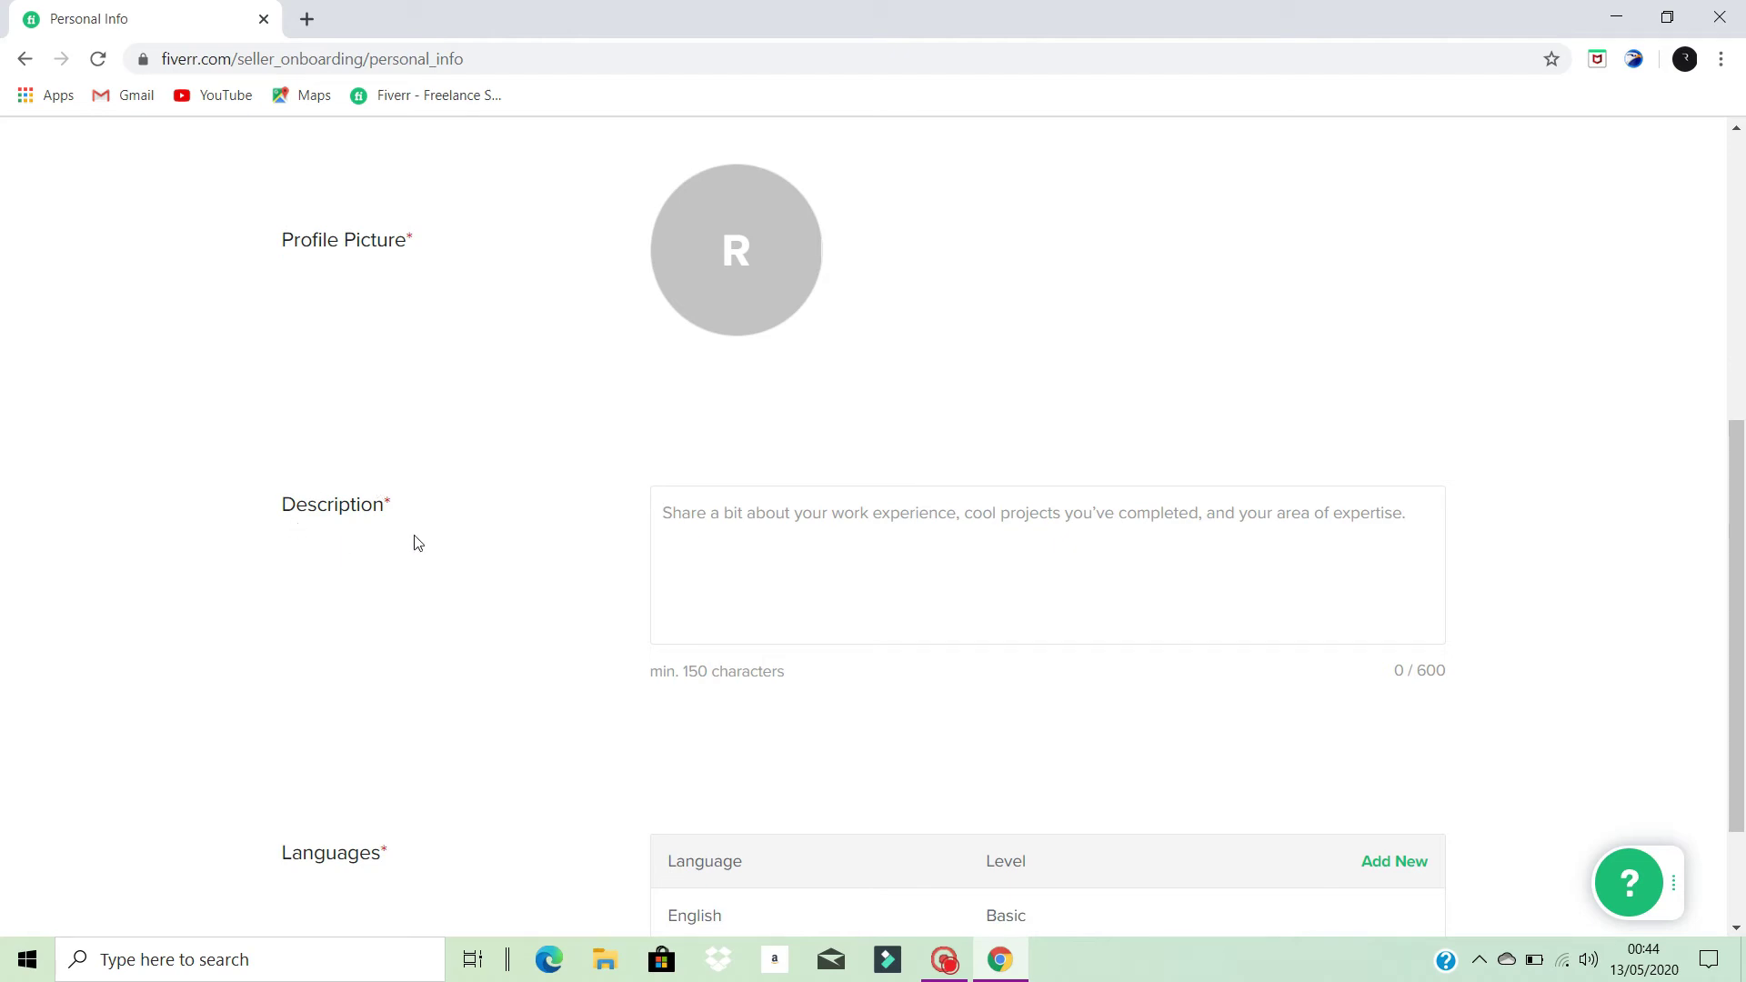
click(799, 546)
- Write an 'i am a youtuber' self-introduction plus two filler lines, reaching 153 characters
text(i)
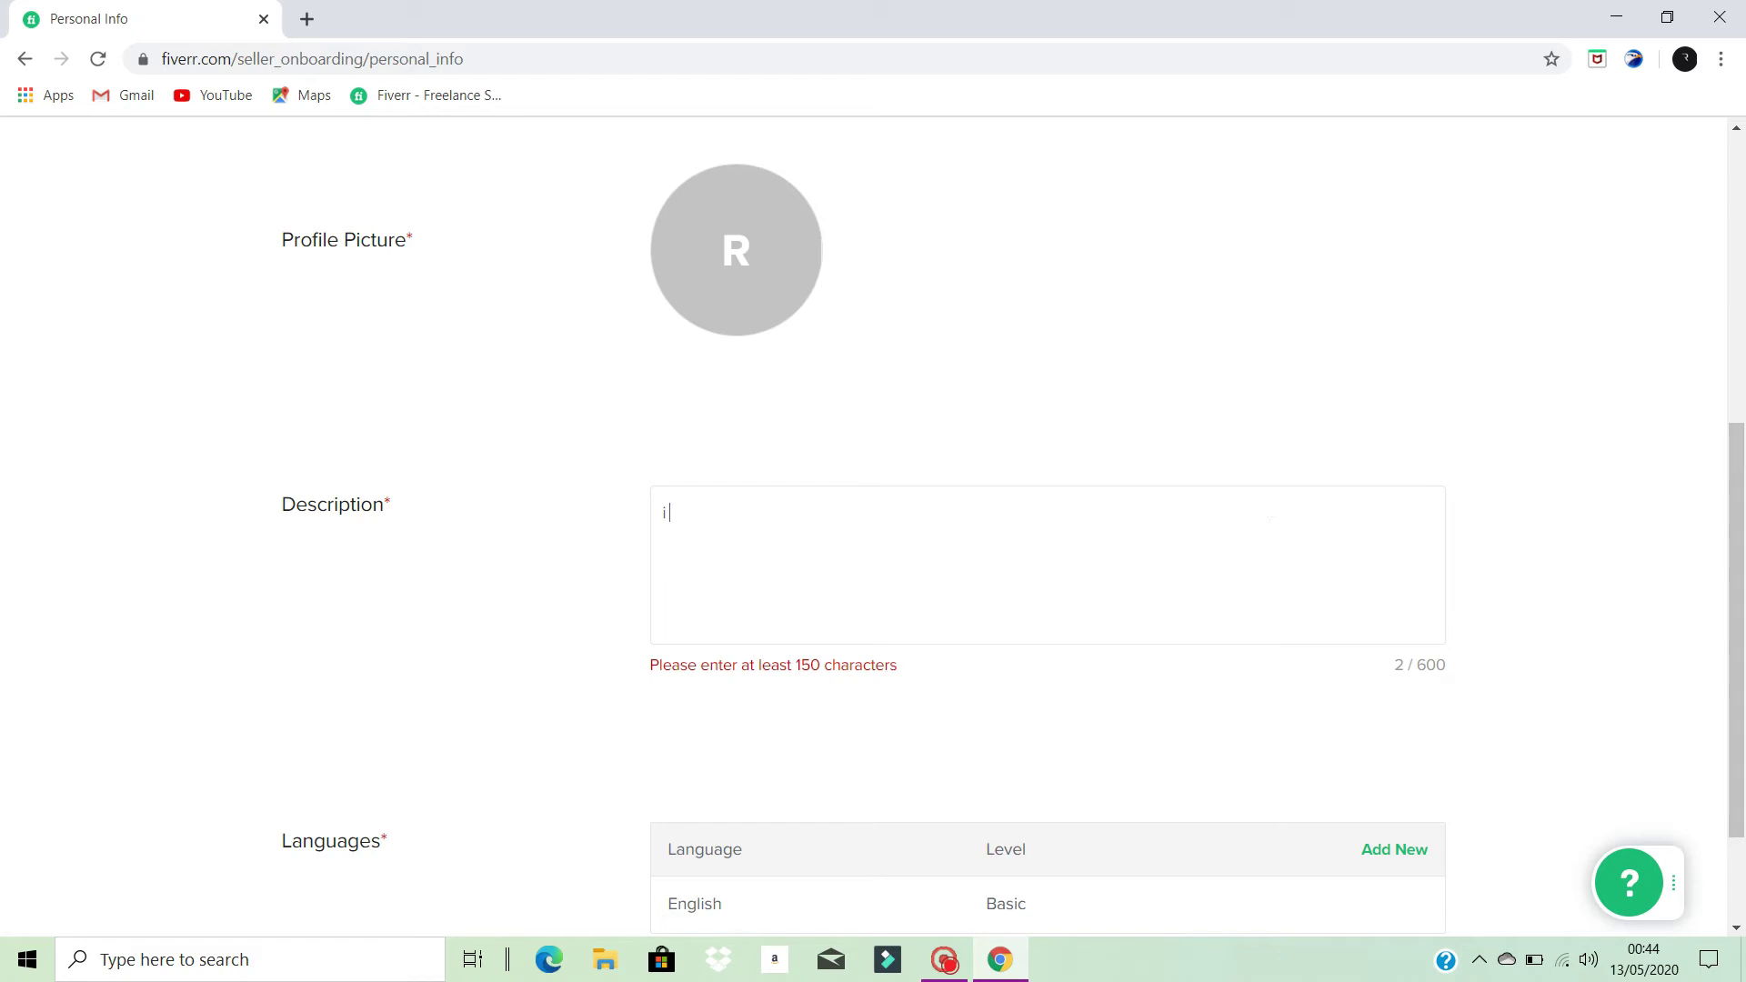
text(a)
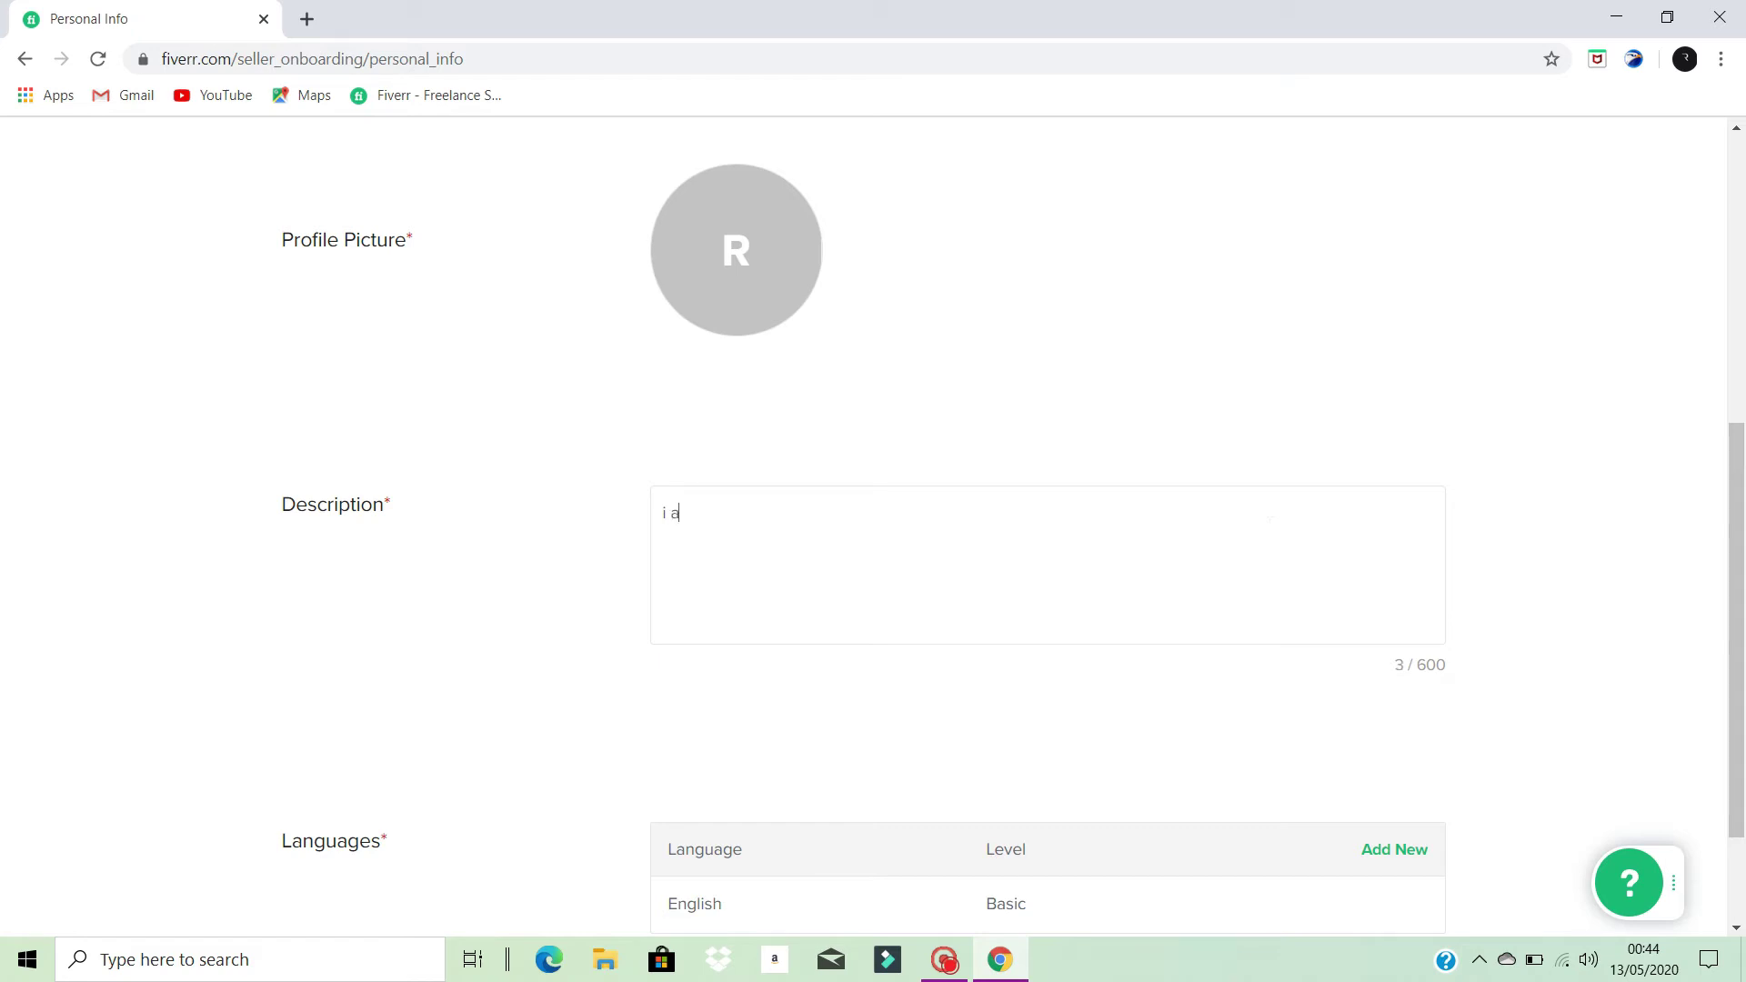
text(m muhammad Rashid i#)
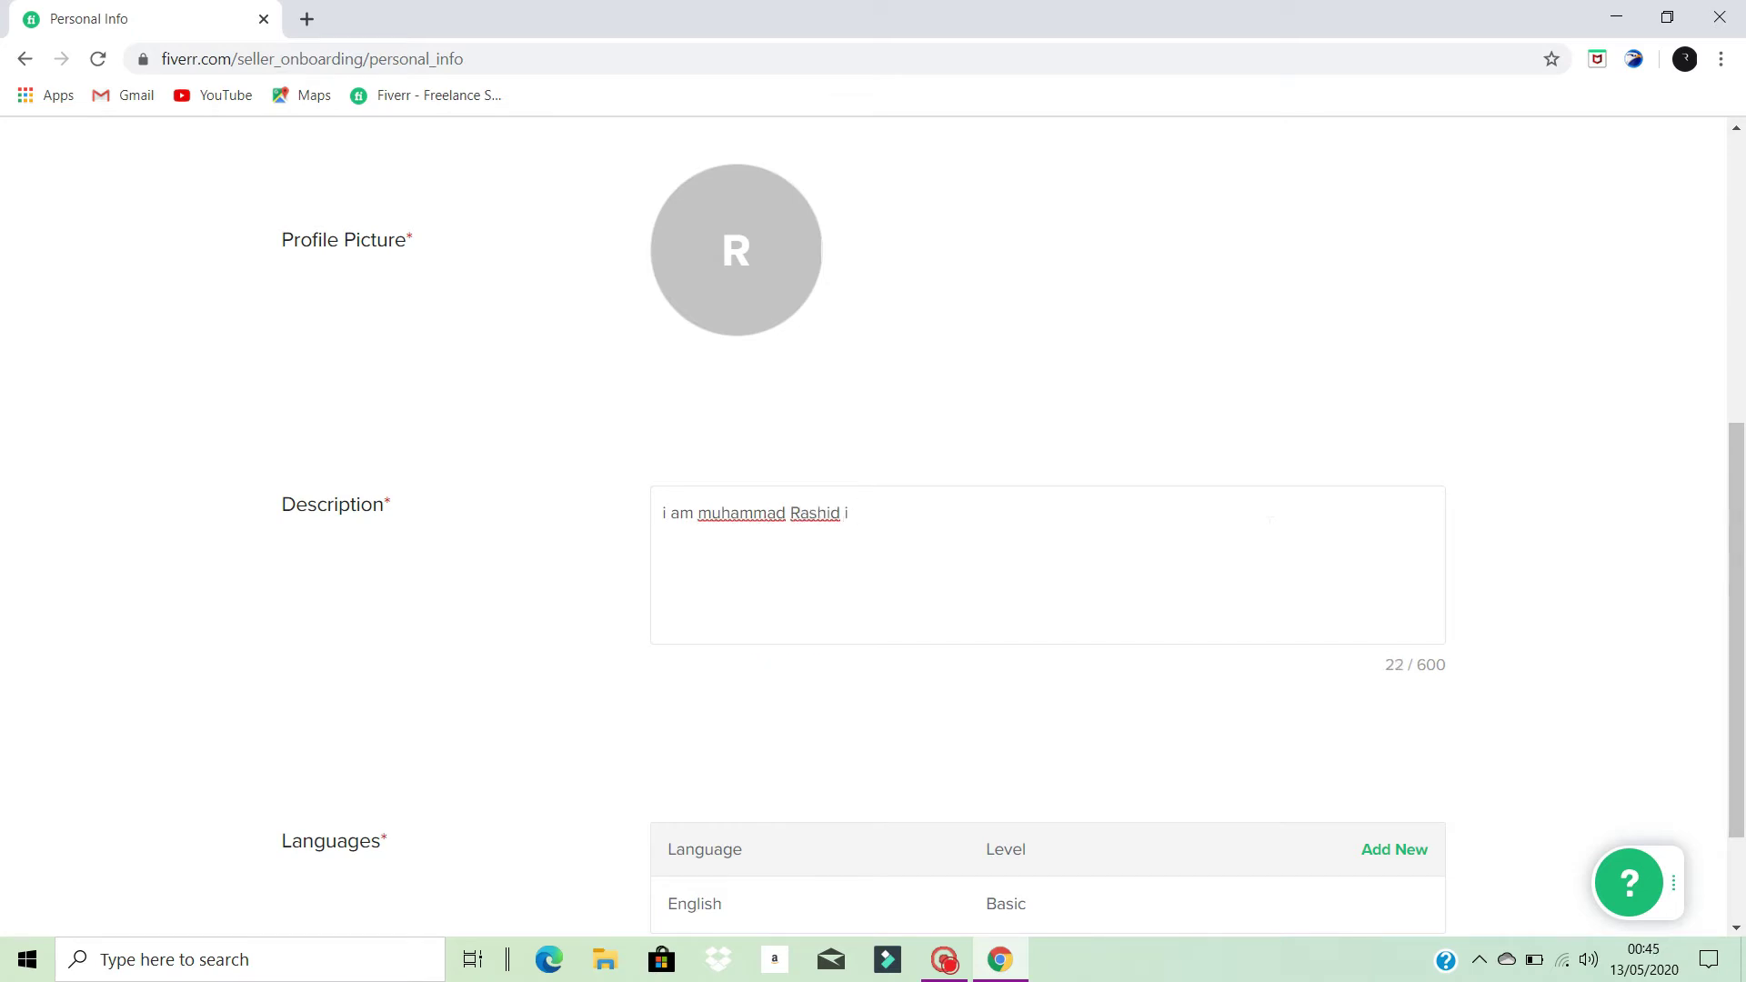
key(BackSpace)
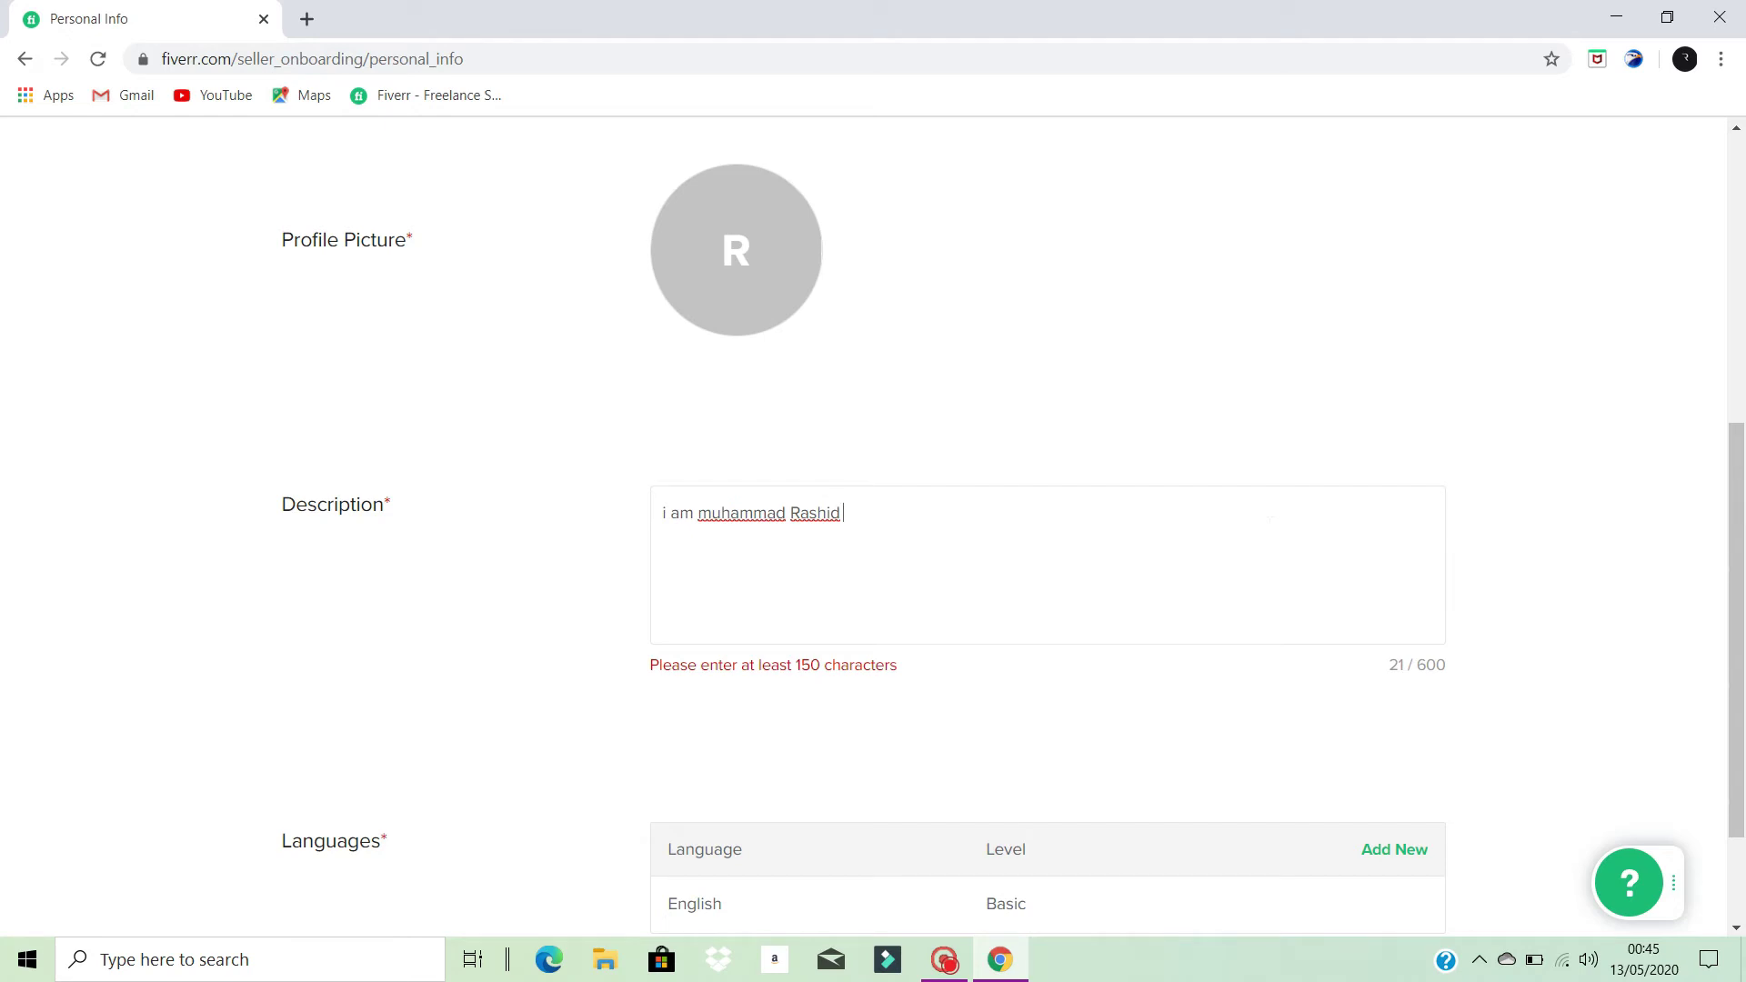
text(i a)
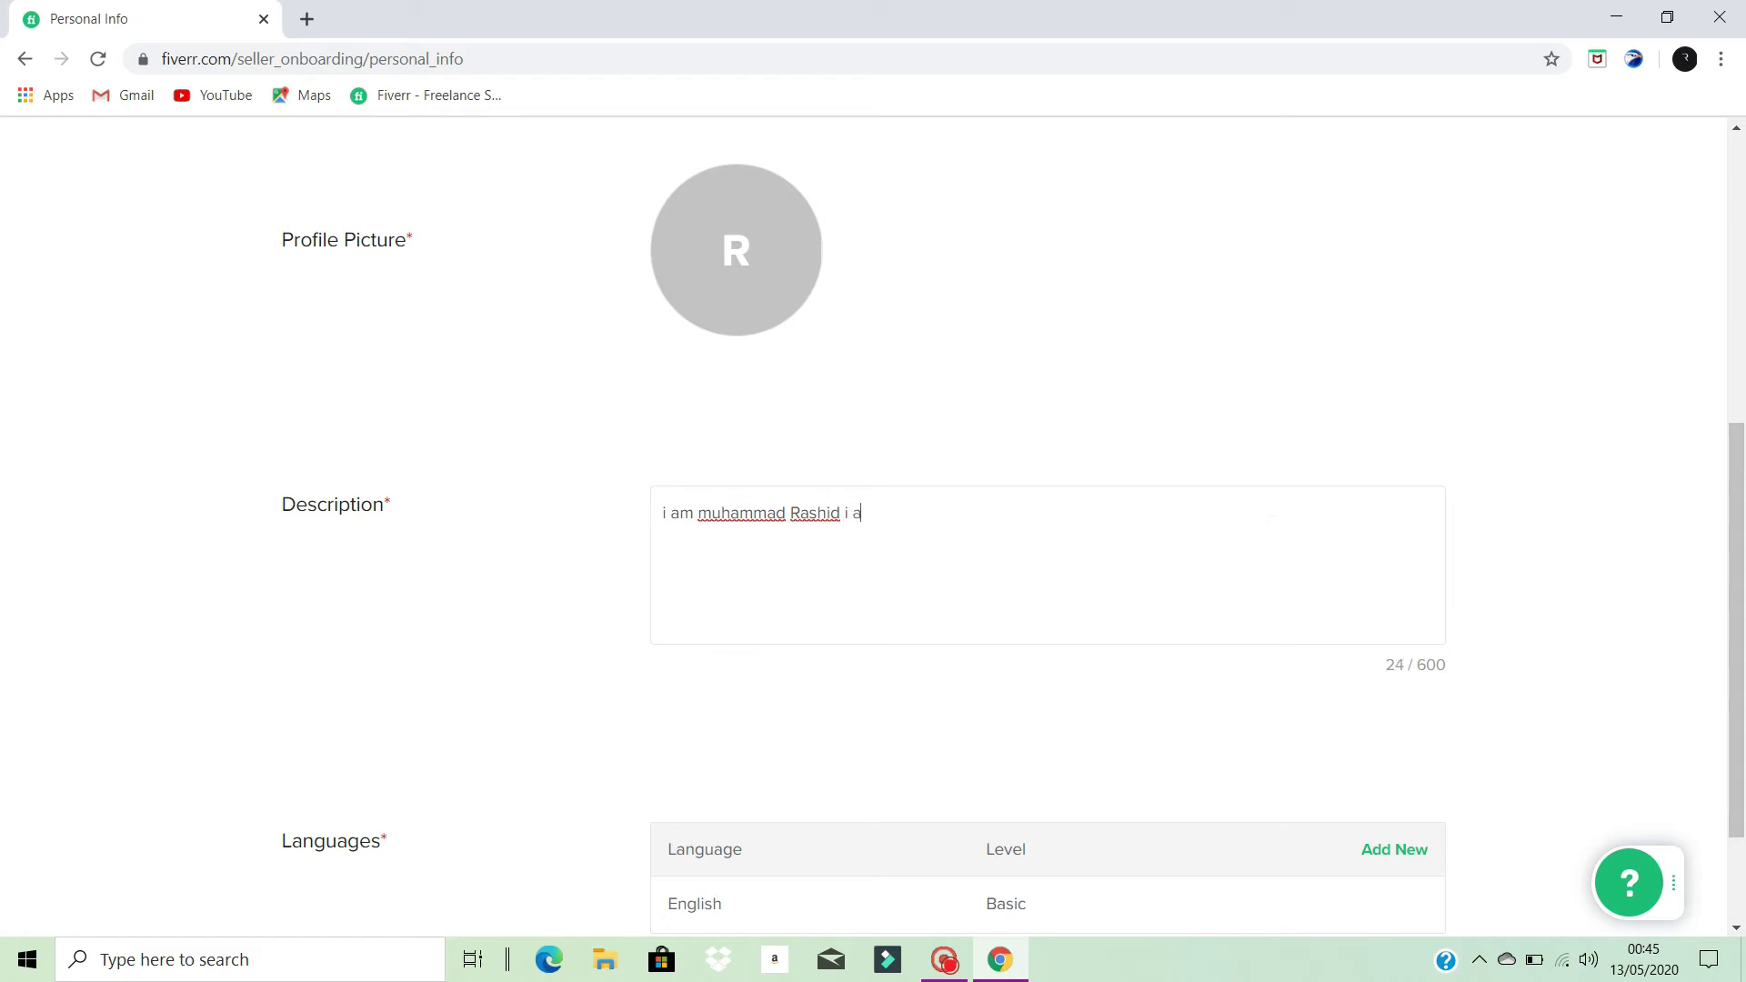
text(m a youtuber)
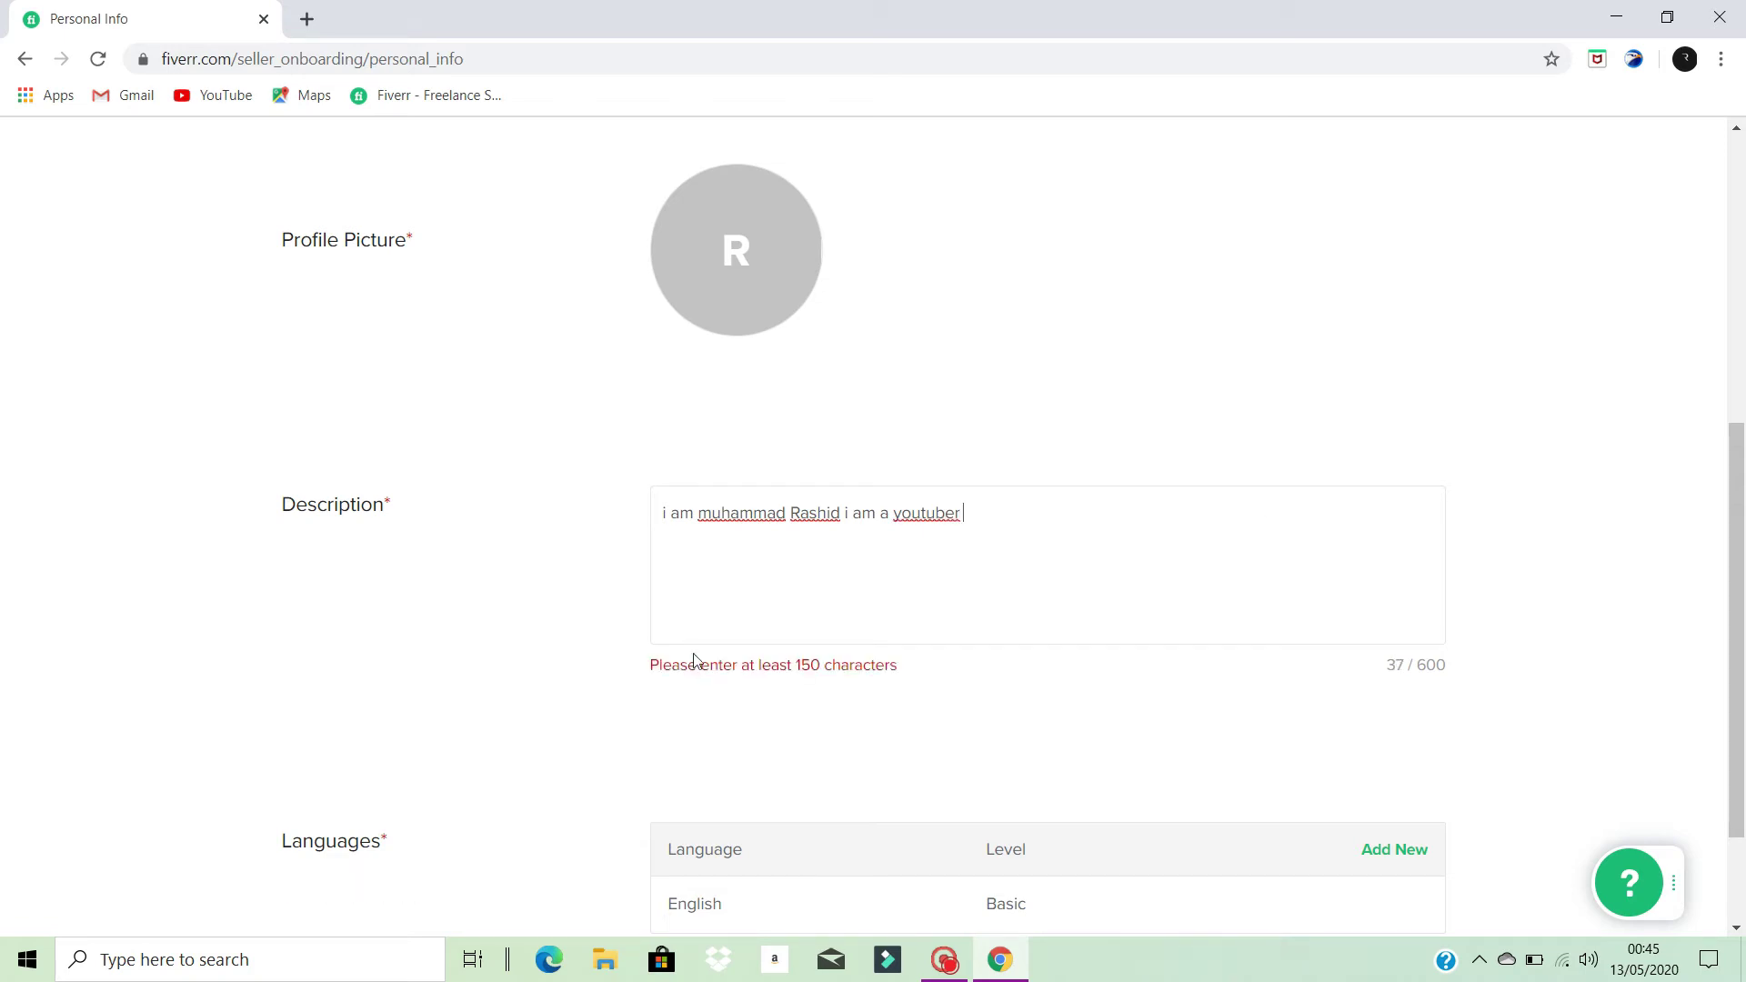
key(Return)
text(fsdhflksadfhklsdahflkadshf)
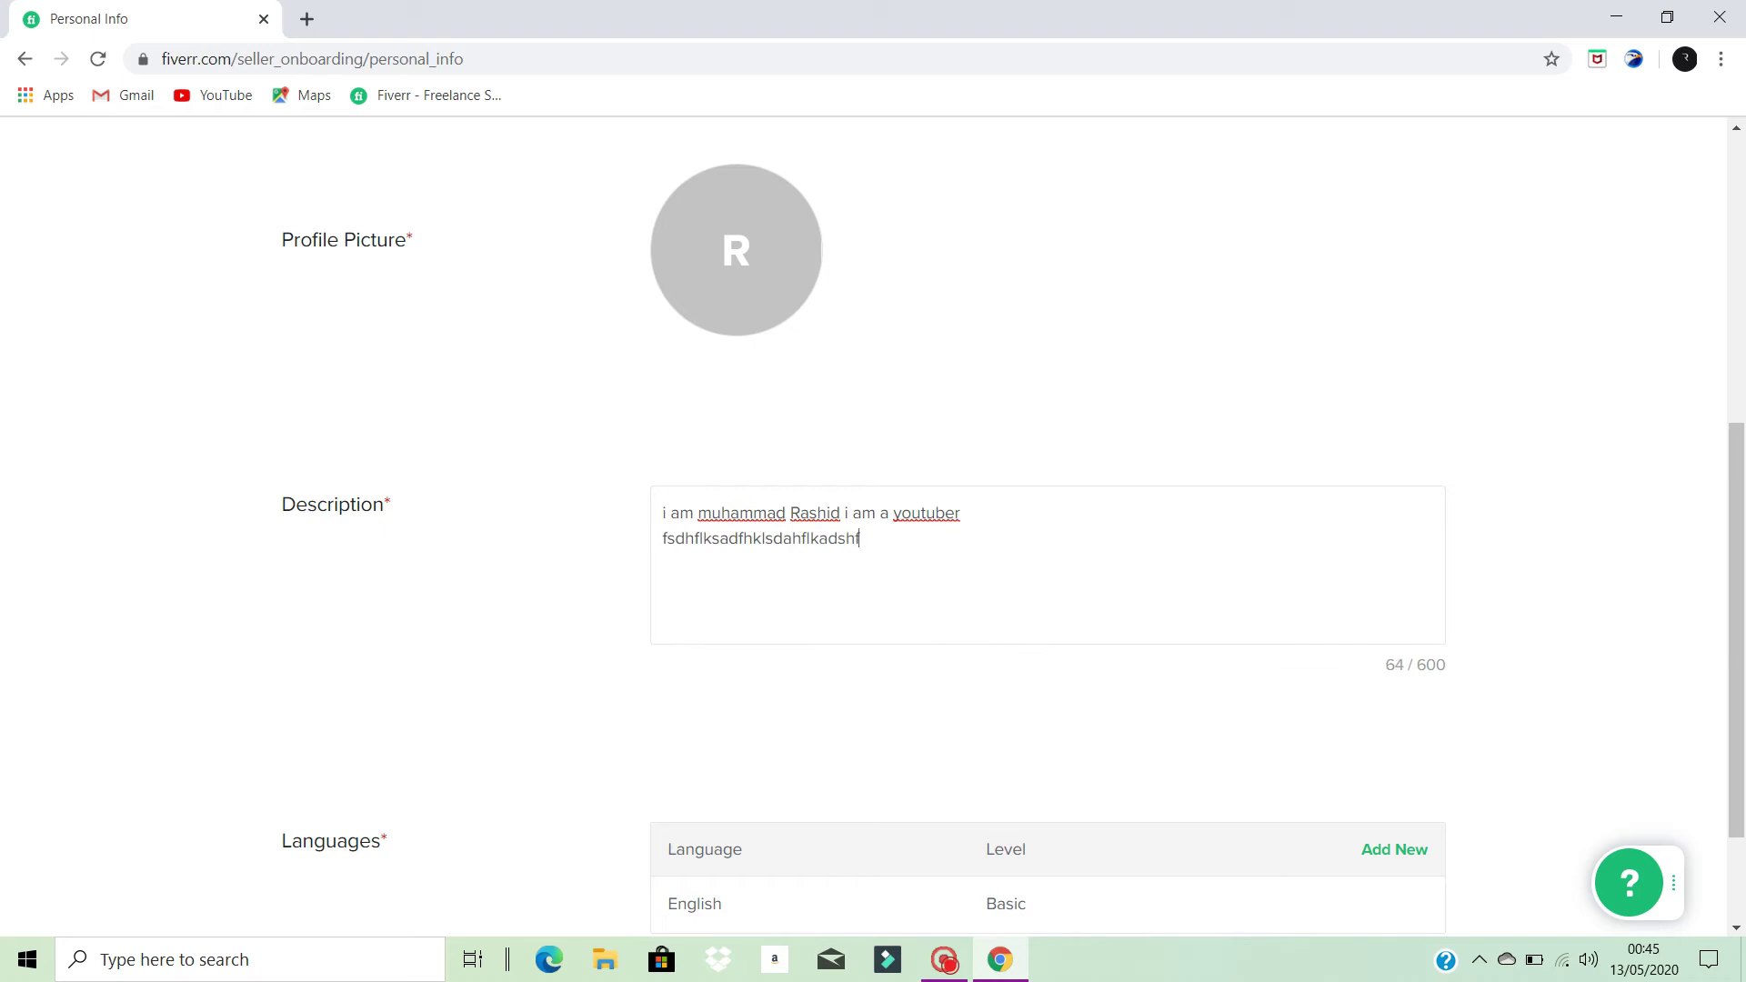
text(lkdsahfklsdahfkerfhsdlkhflkdsif)
key(Return)
text(fhds)
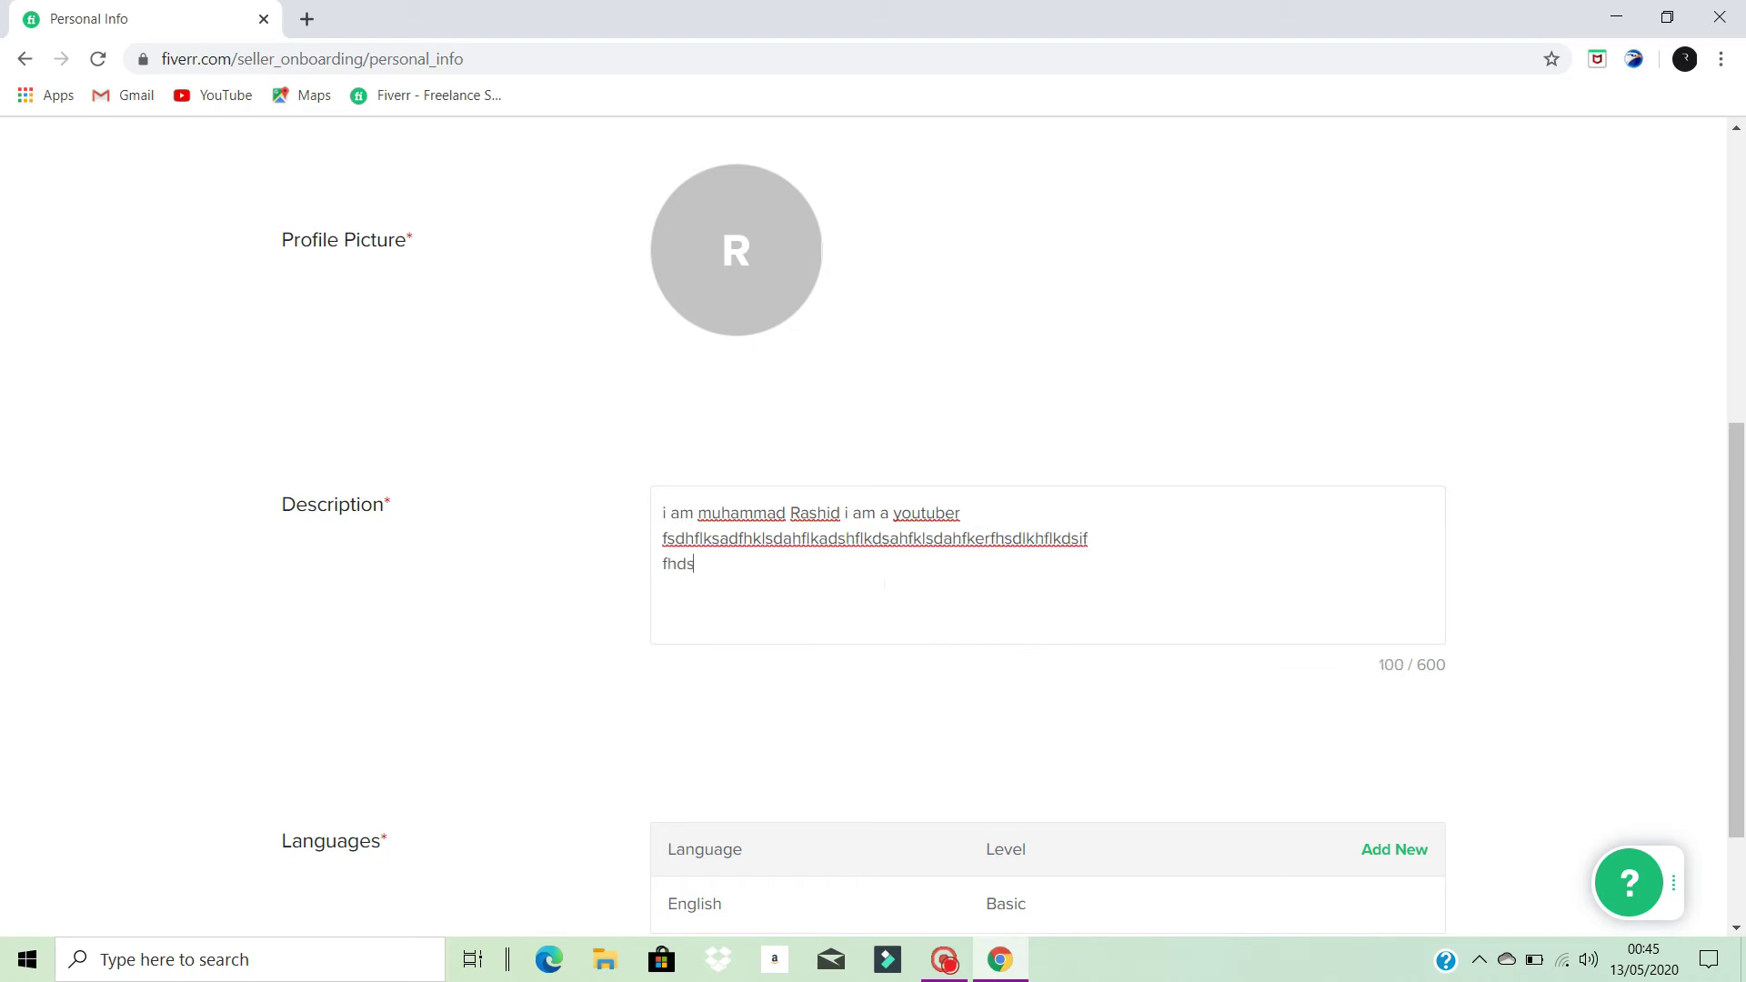
text(hfdsklfhsdk;fjsdkjfdskljfkdsjfkdskhfklsdhfkdskhfdklhv)
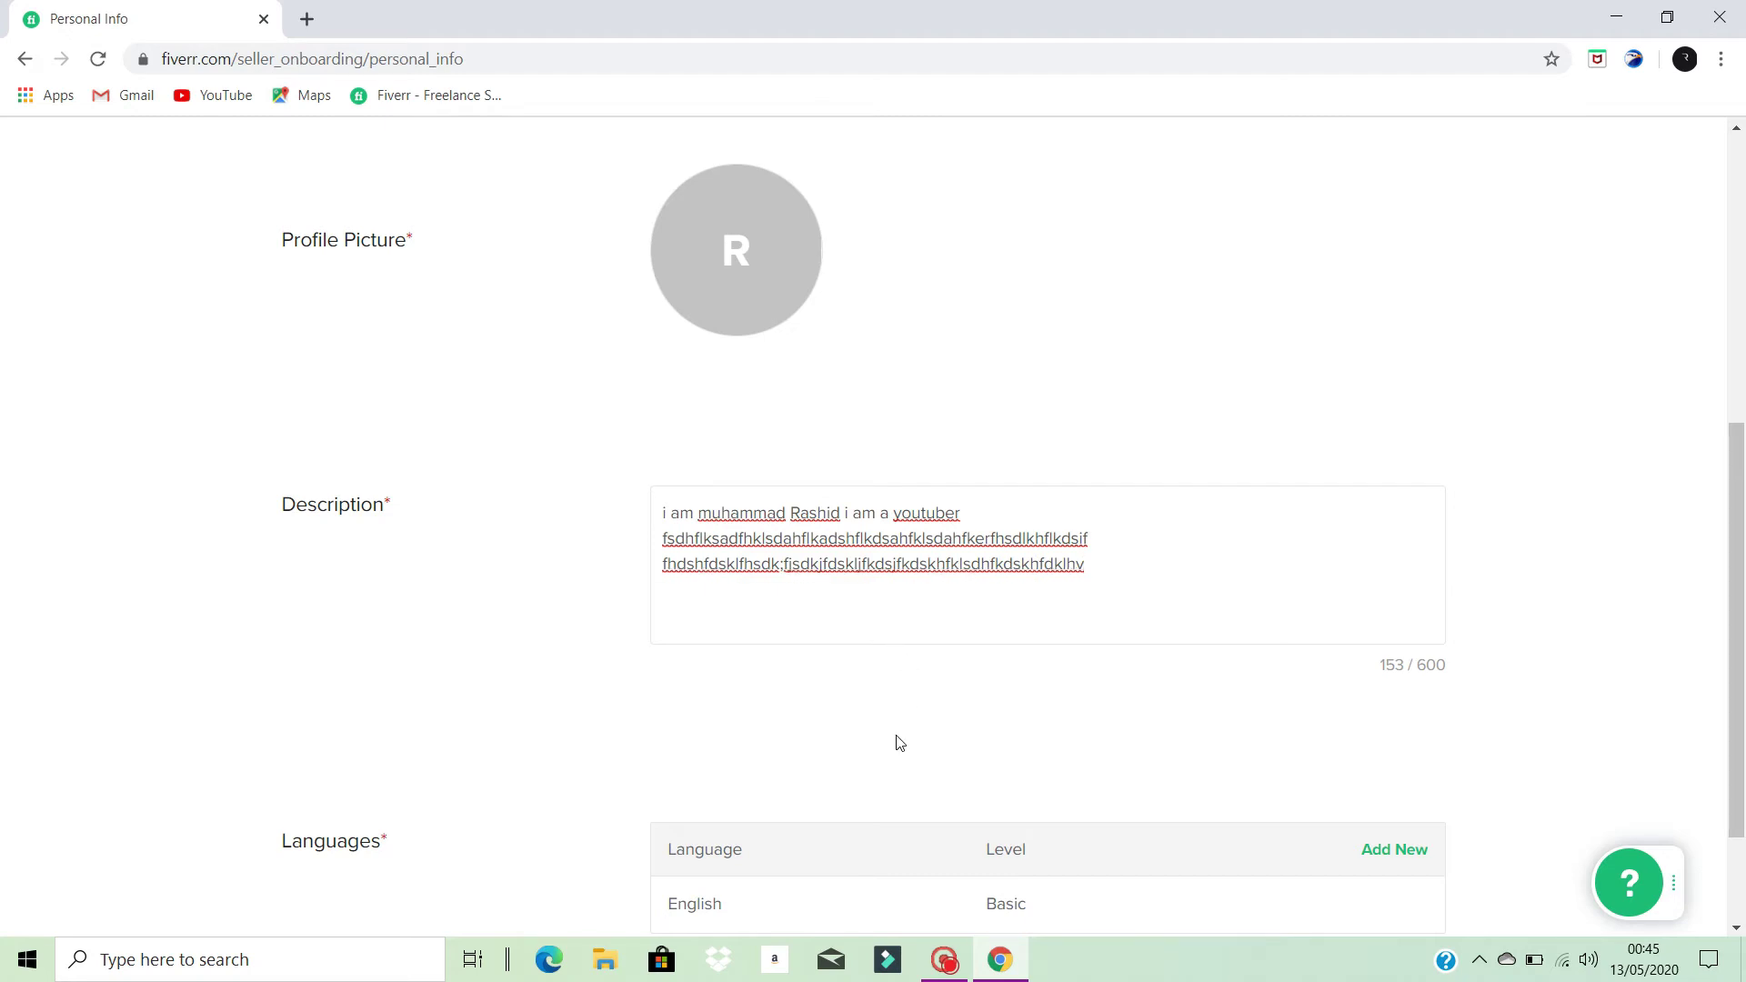
scroll(896, 740, down, 2)
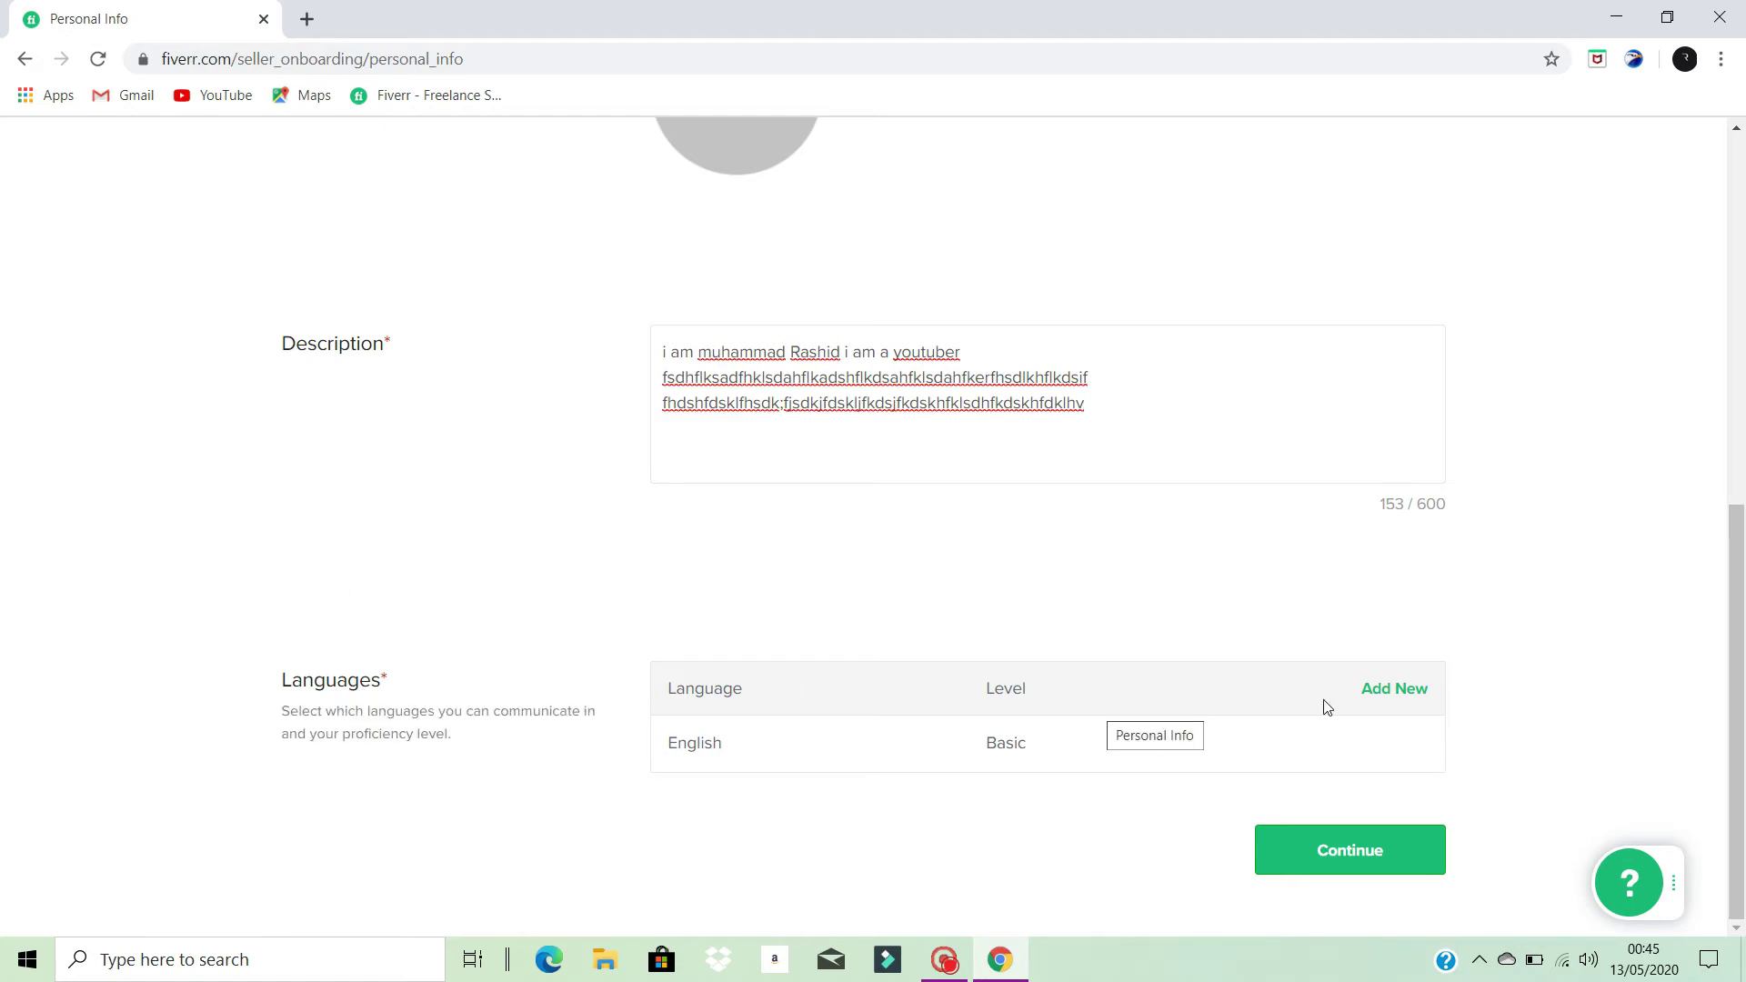
- Add Urdu with Basic proficiency to the languages list, then attempt to continue
click(823, 689)
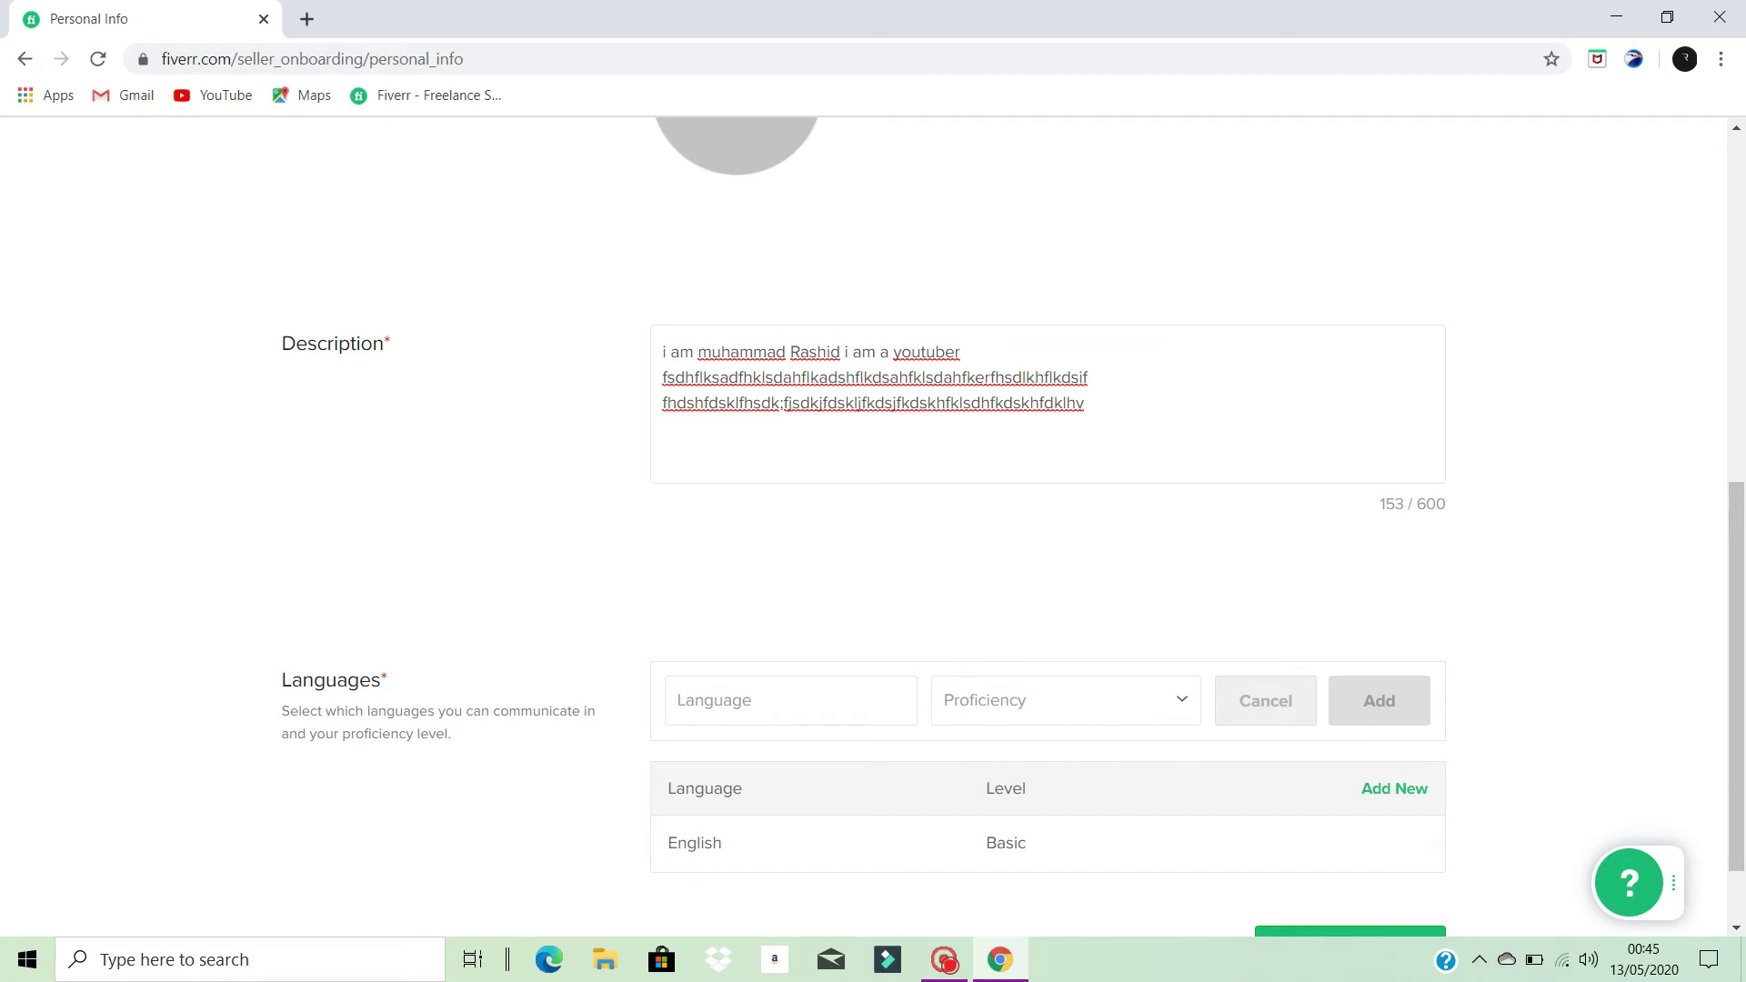
text(Urdu)
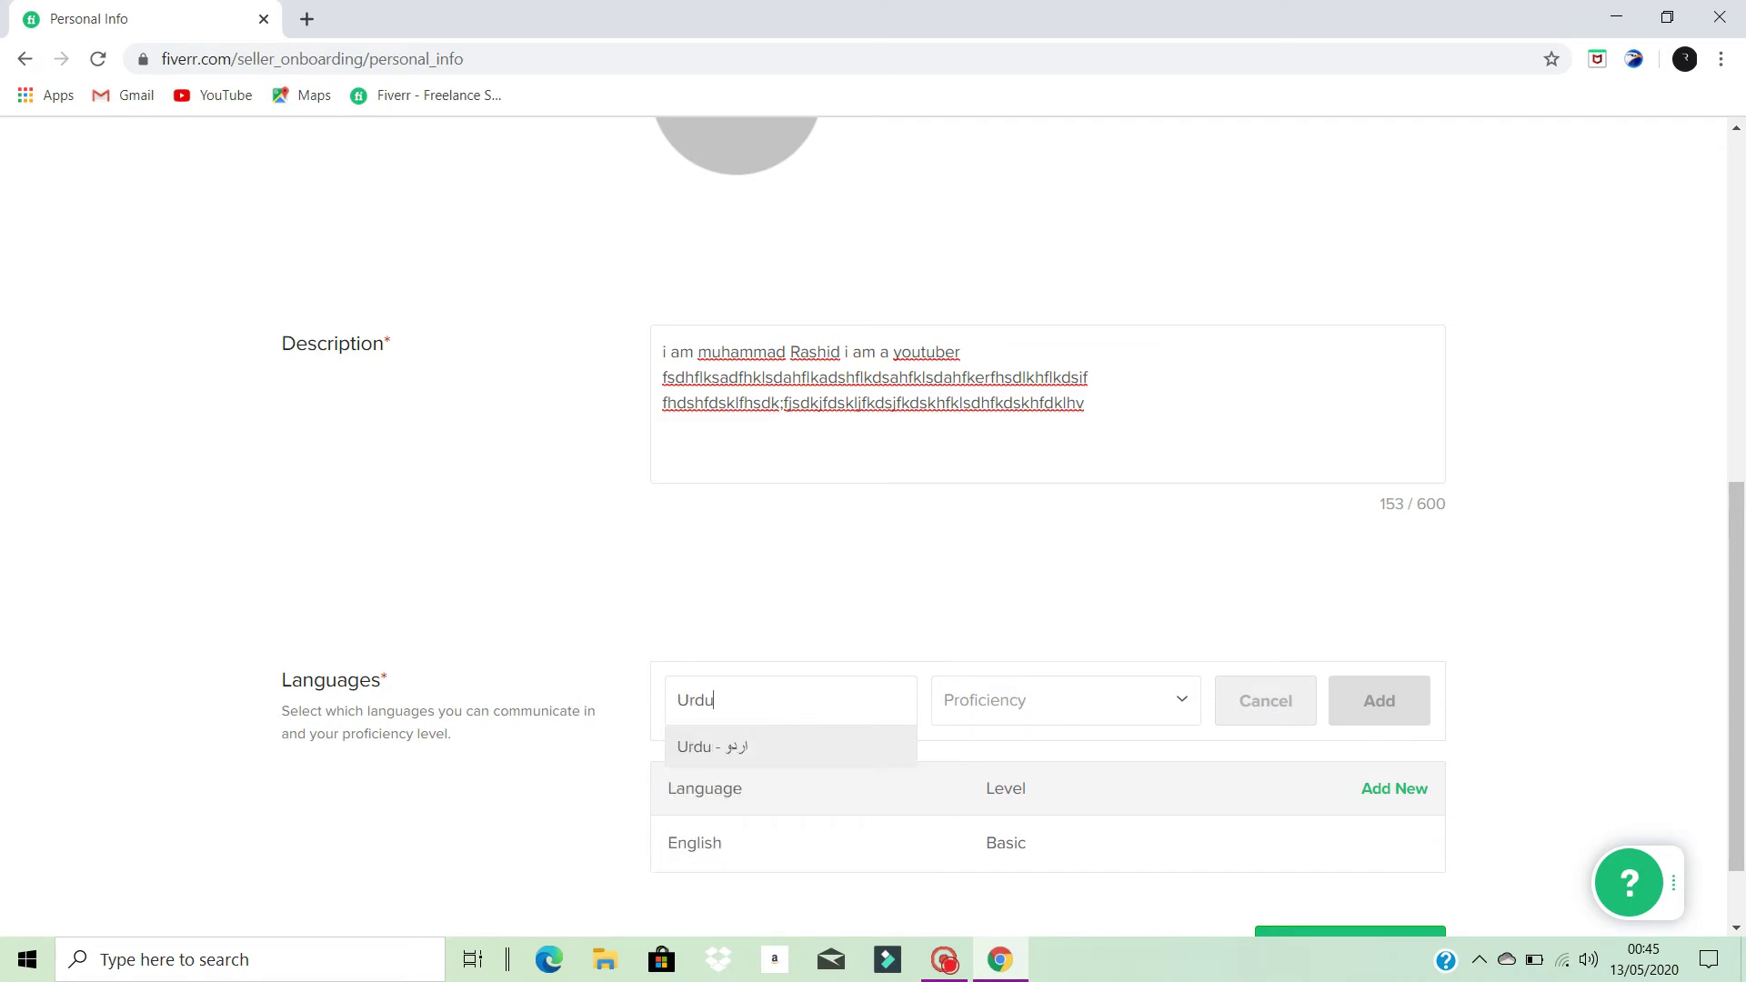
key(Return)
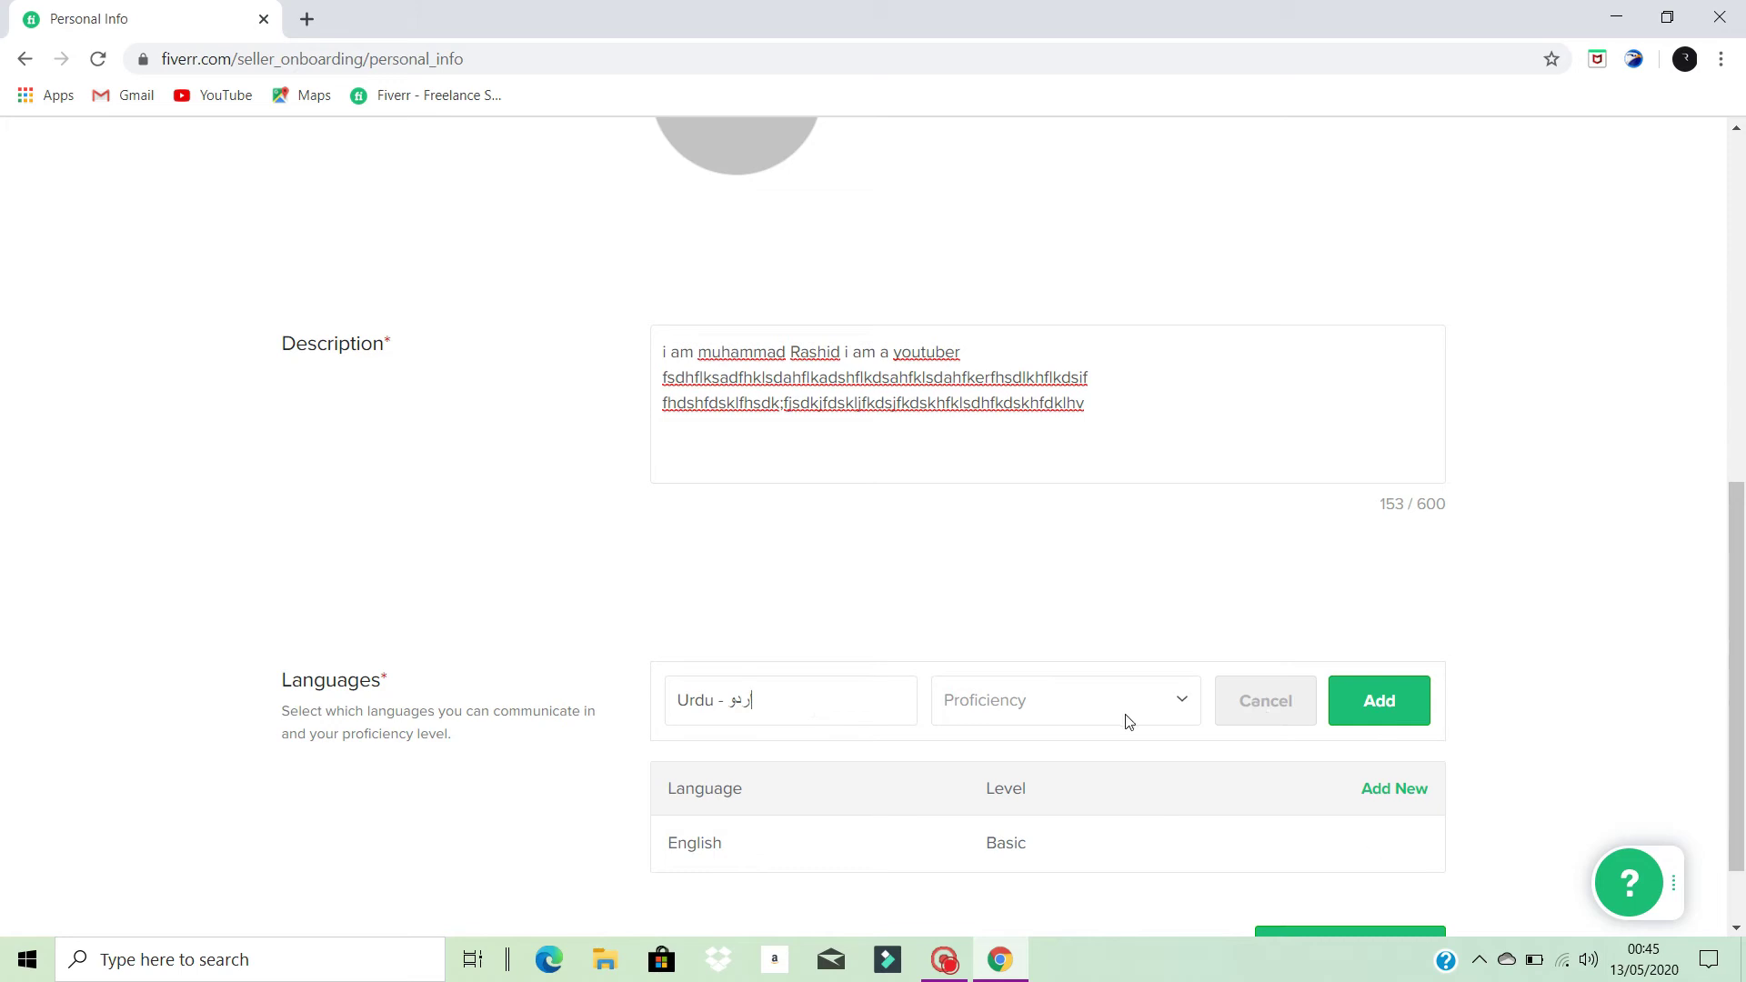
click(1181, 705)
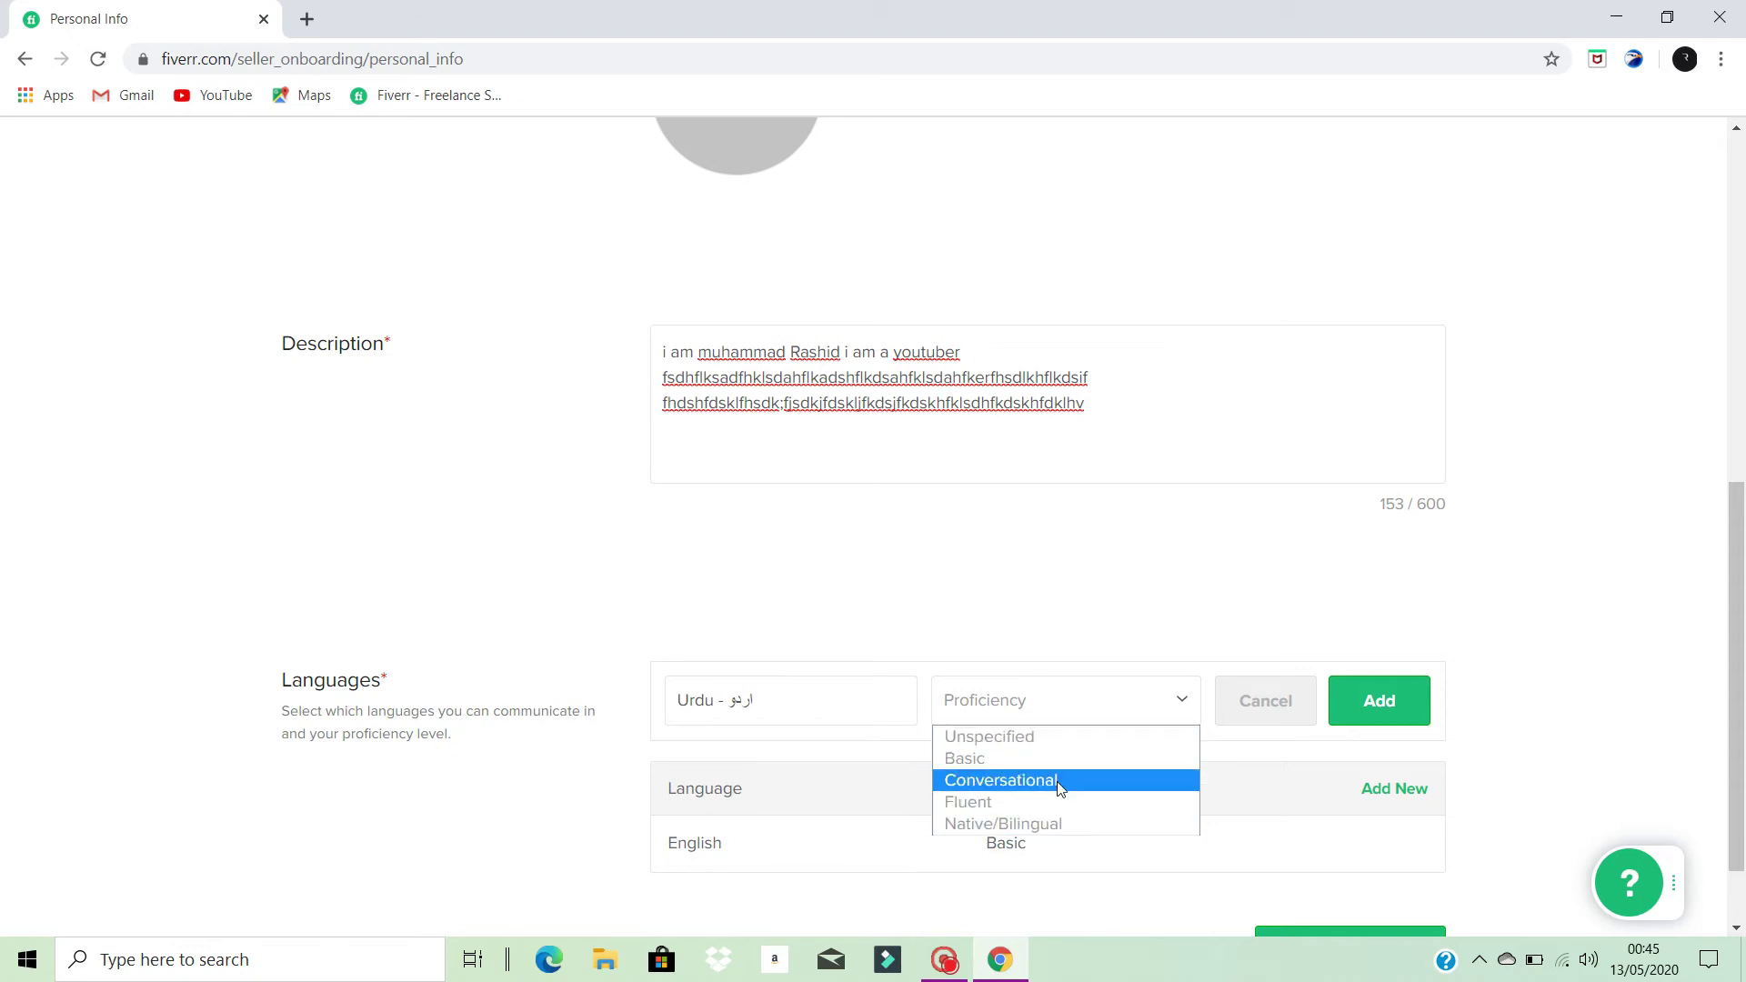
click(1045, 761)
scroll(1190, 597, down, 1)
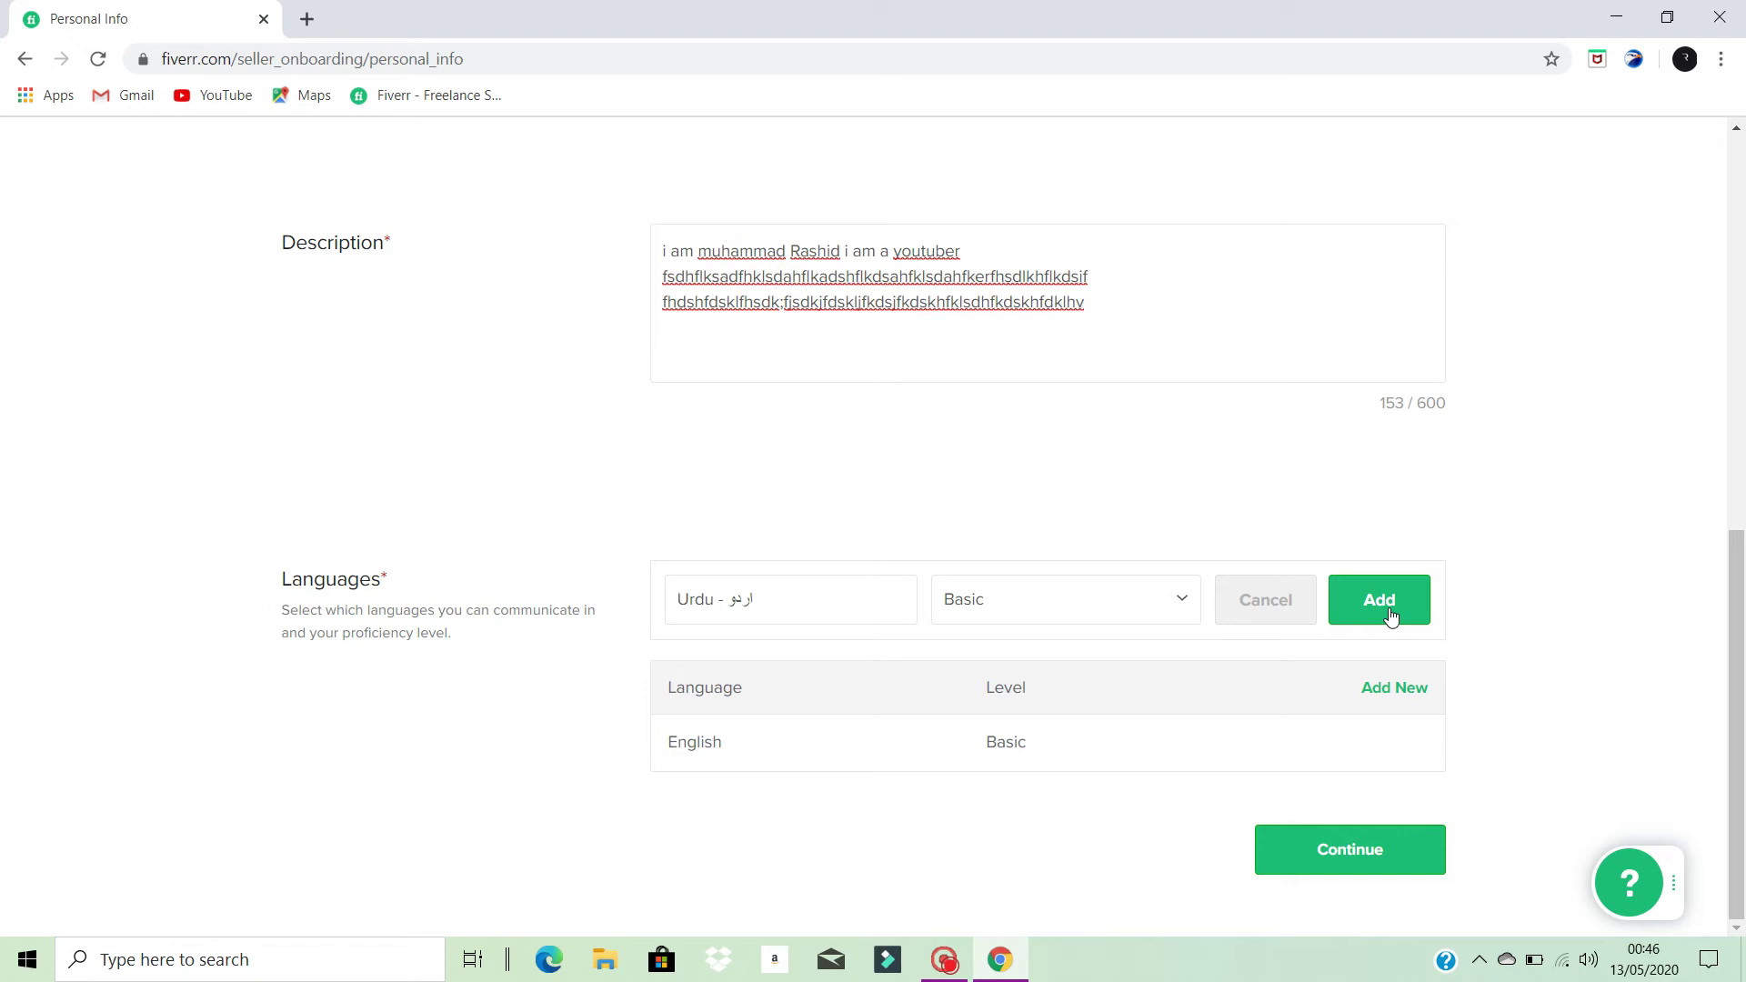
click(1391, 617)
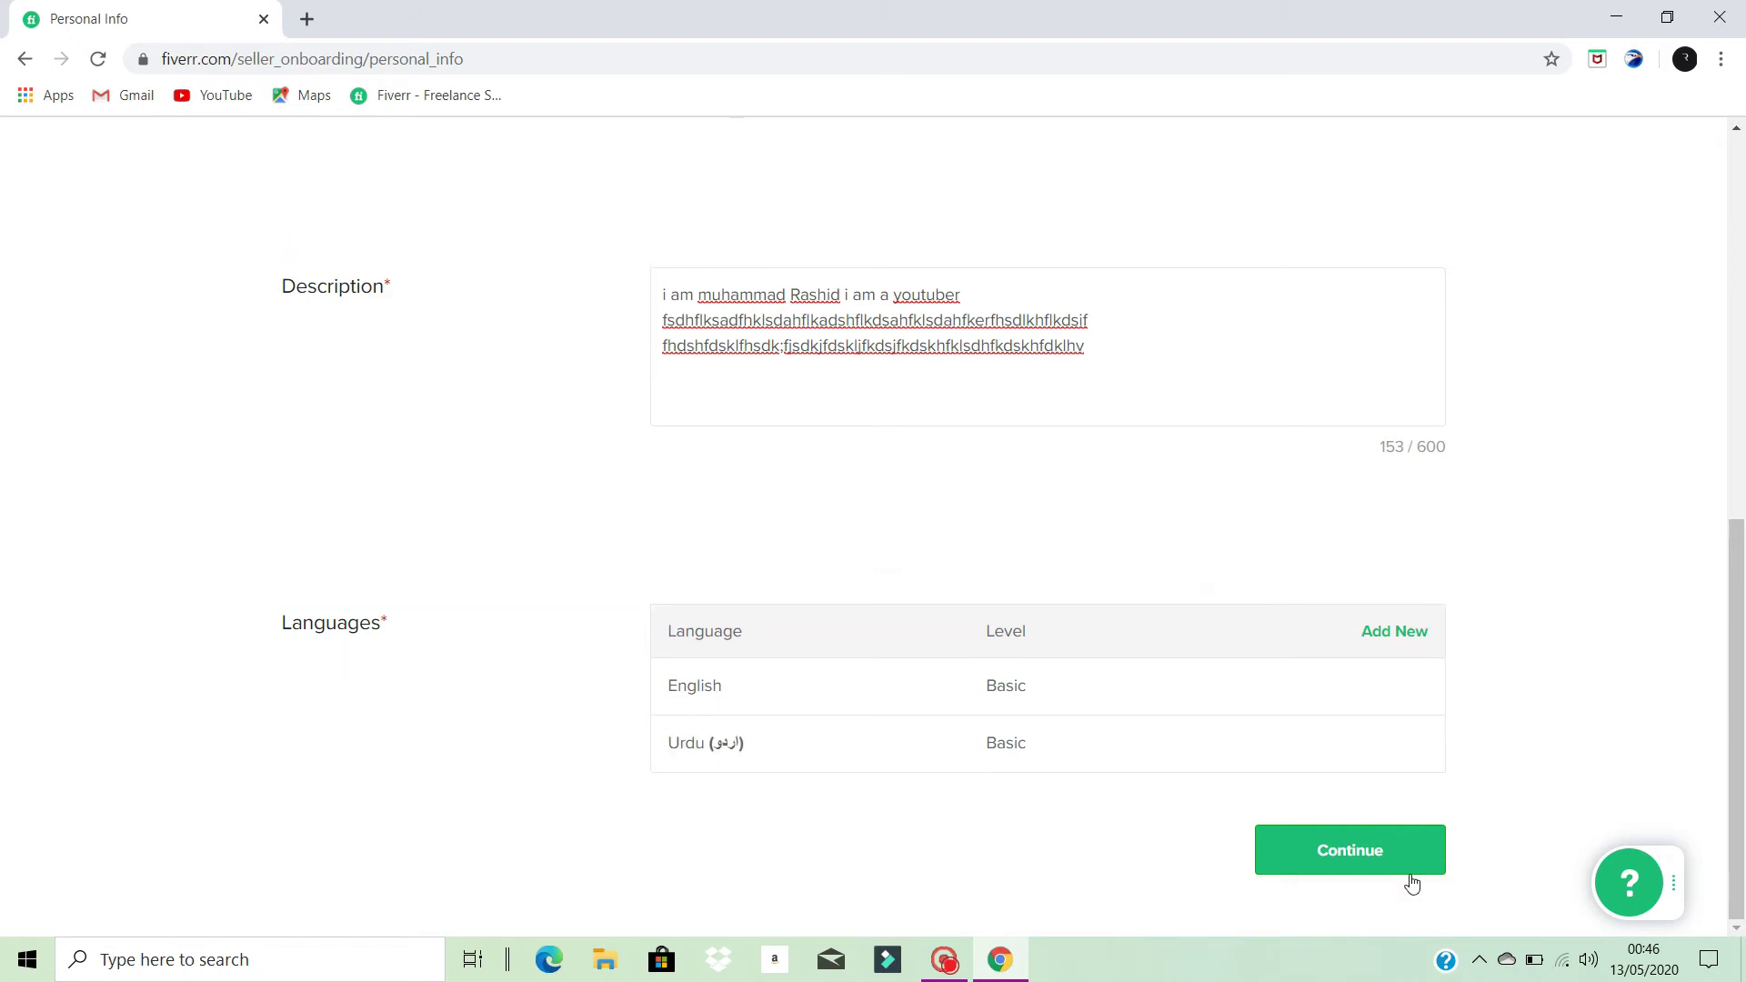
click(1372, 853)
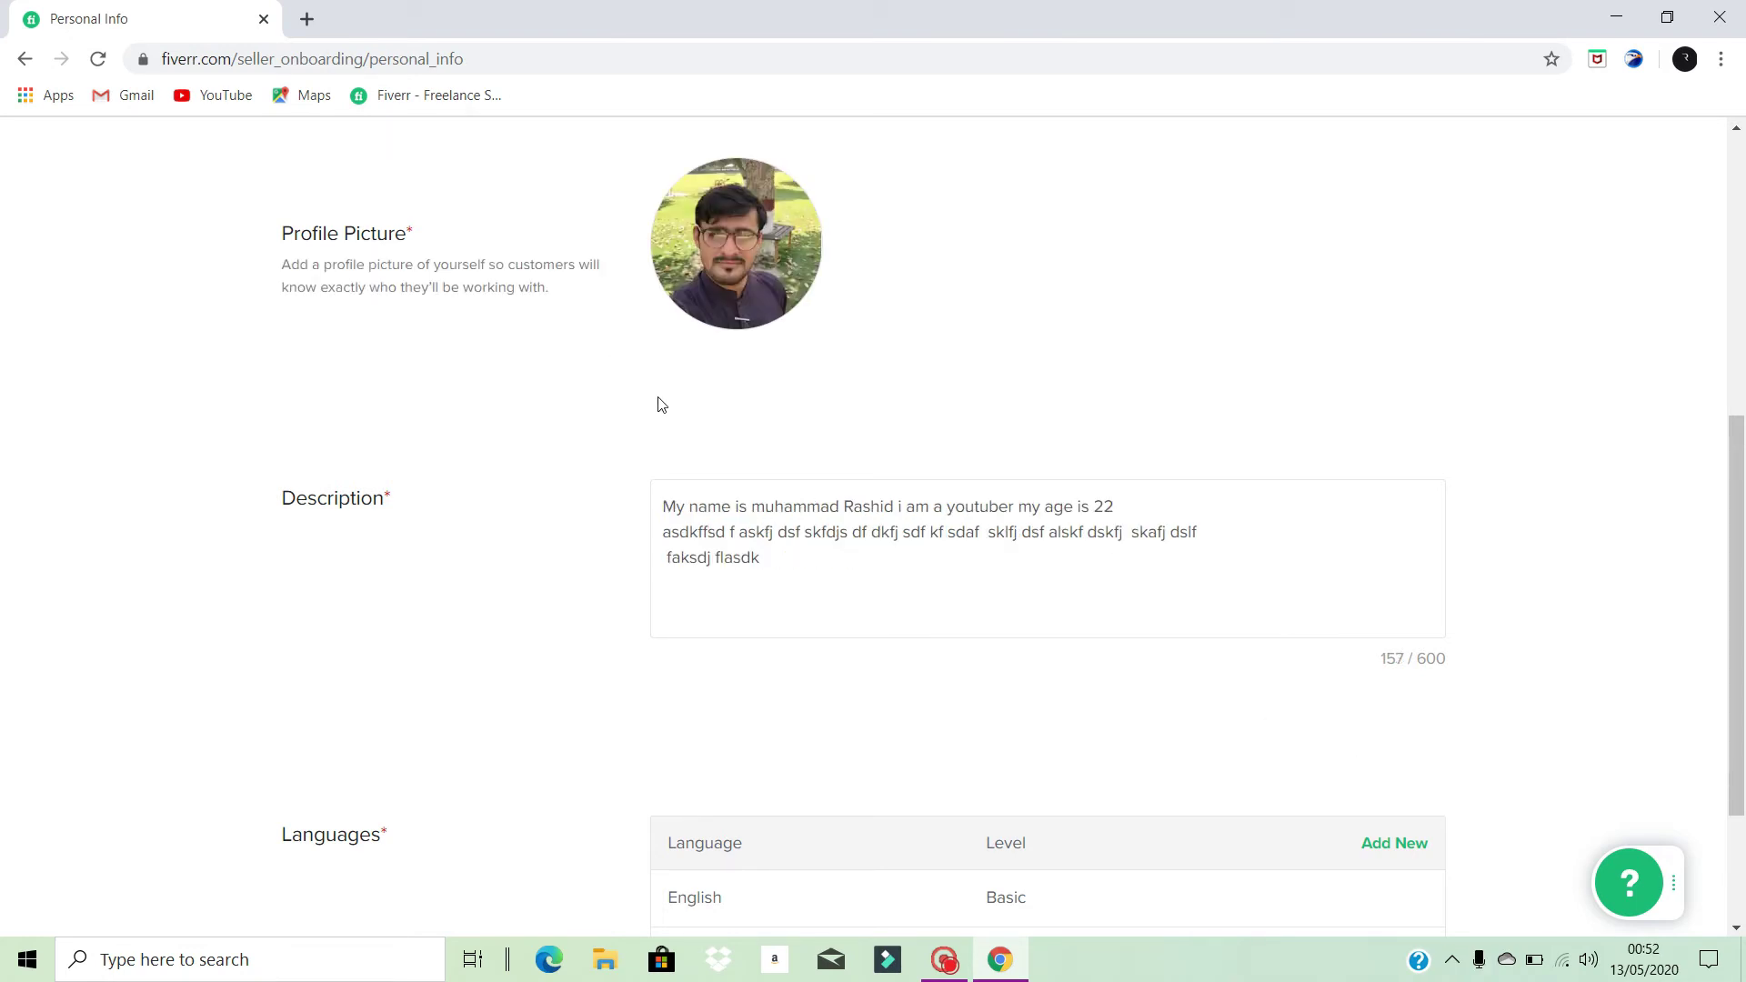
- Scroll through the Personal Info form to review photo, description and the English and Urdu languages
scroll(612, 460, up, 3)
scroll(618, 461, down, 1)
scroll(618, 461, down, 4)
scroll(624, 461, up, 4)
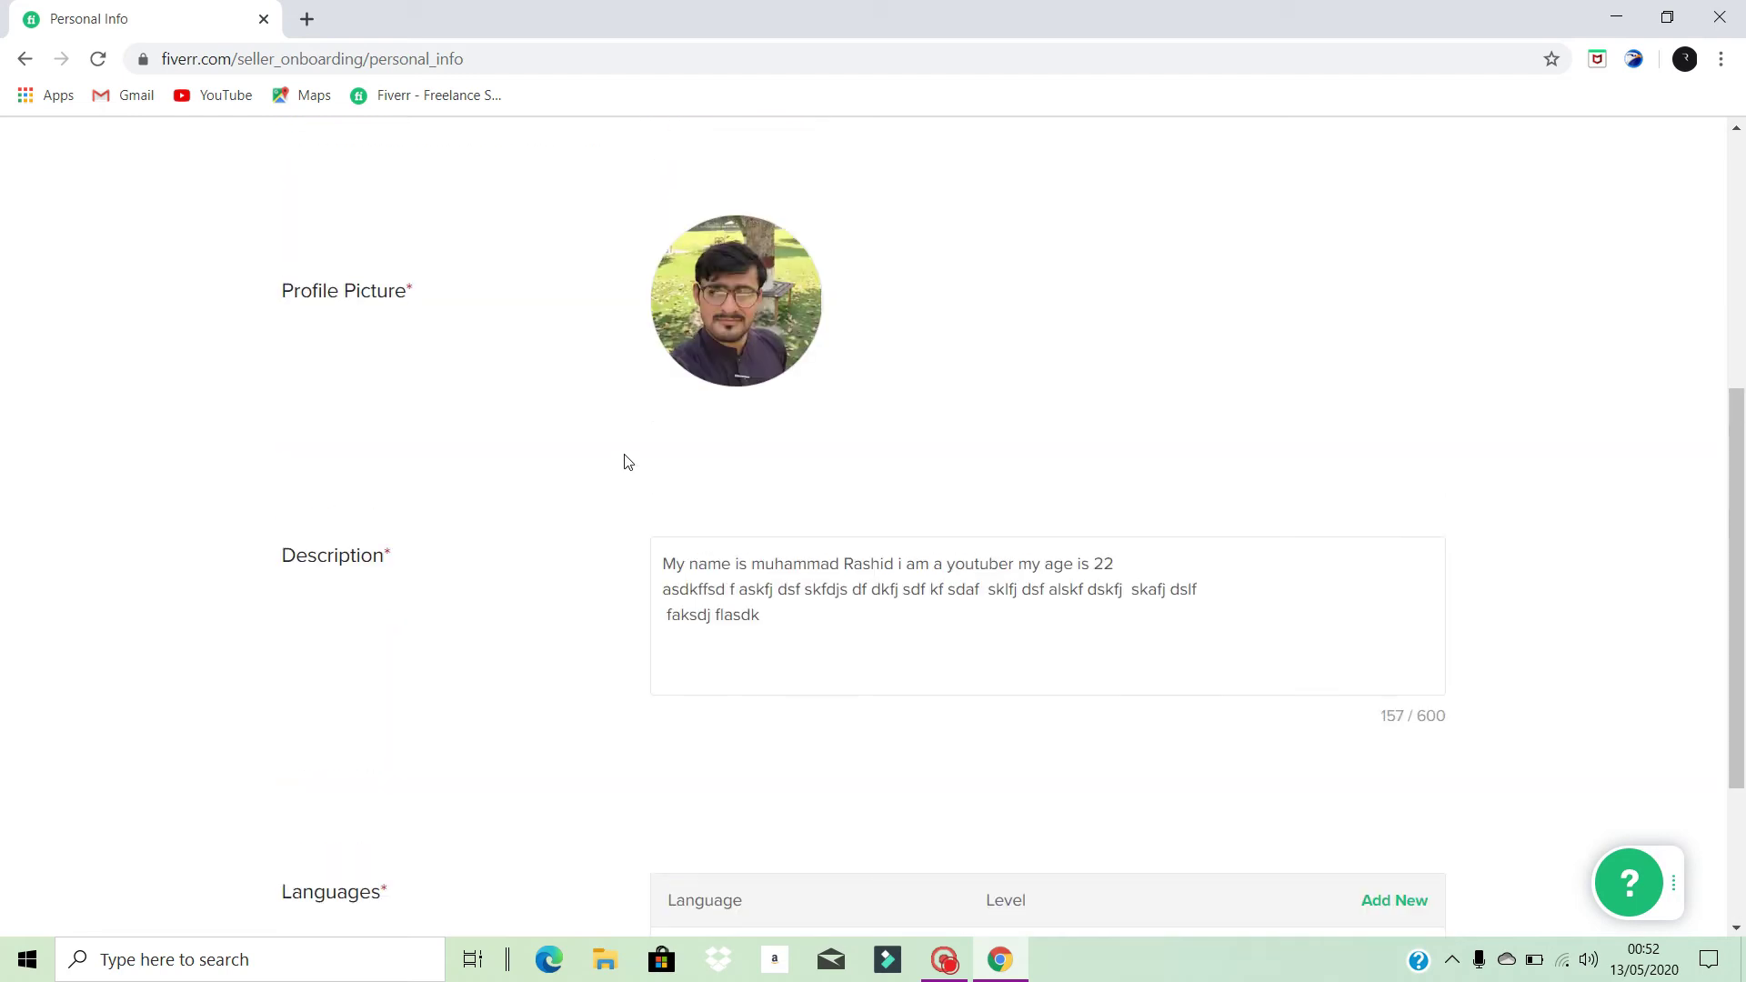
scroll(624, 460, down, 4)
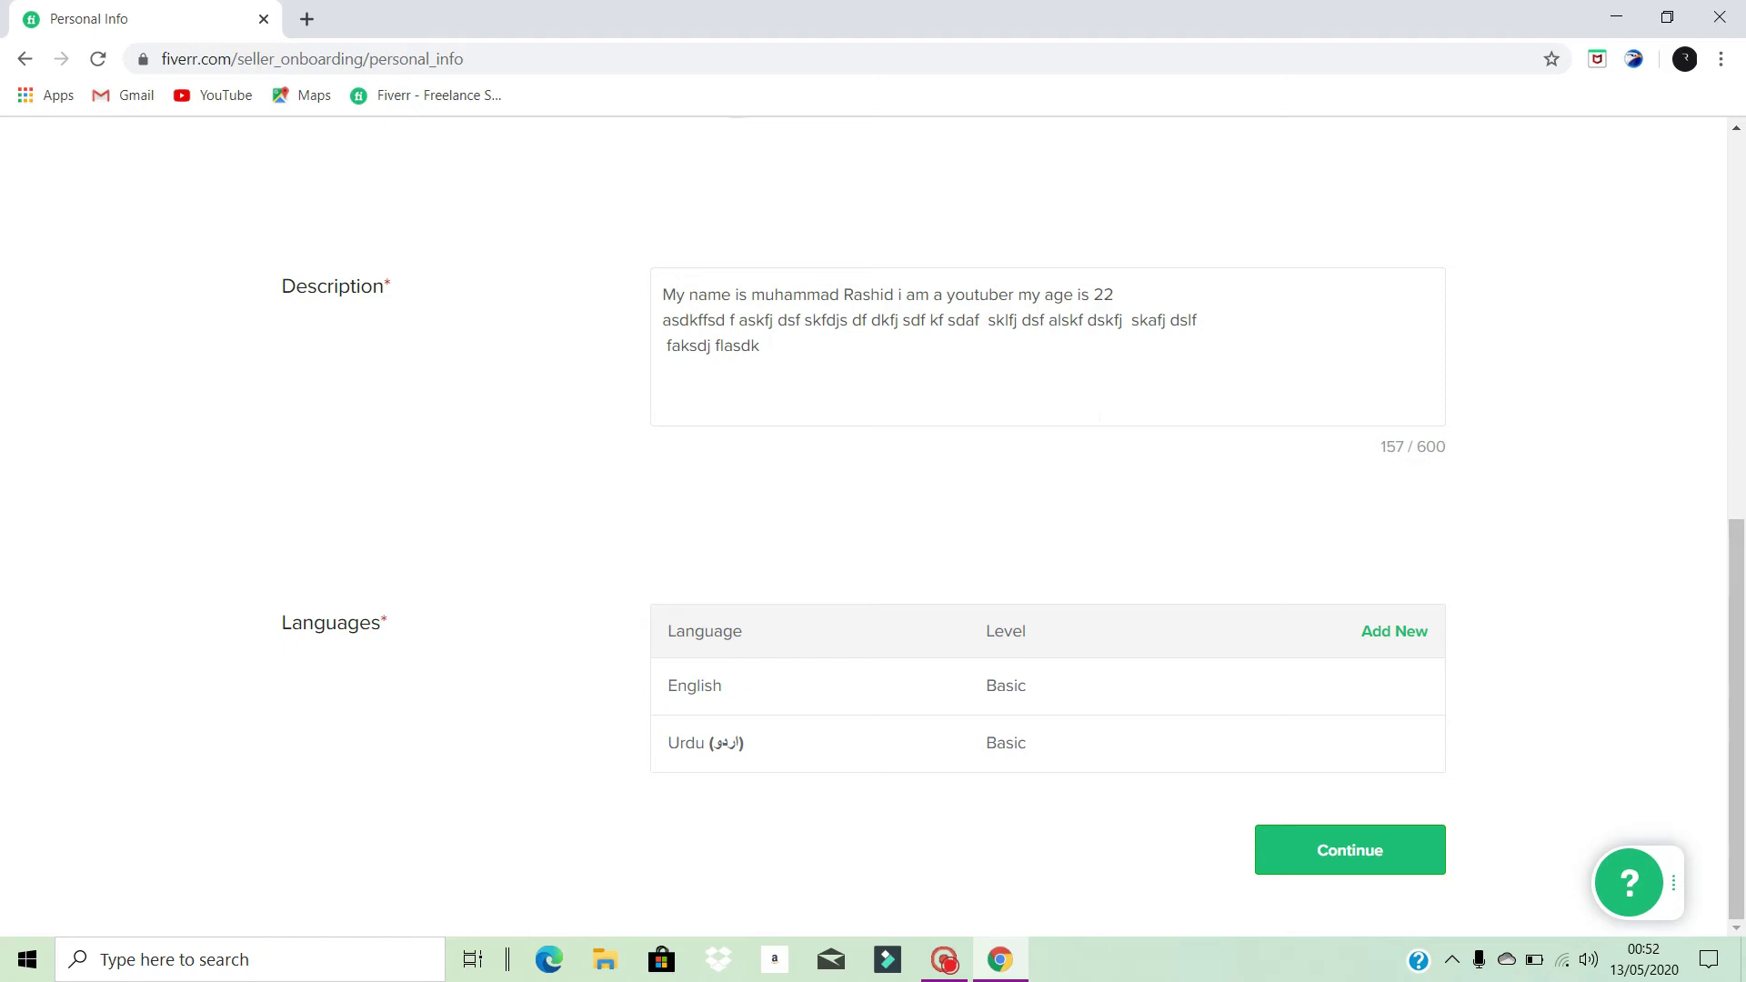
- Continue to Professional Info and choose Digital Marketing as the occupation
click(1385, 857)
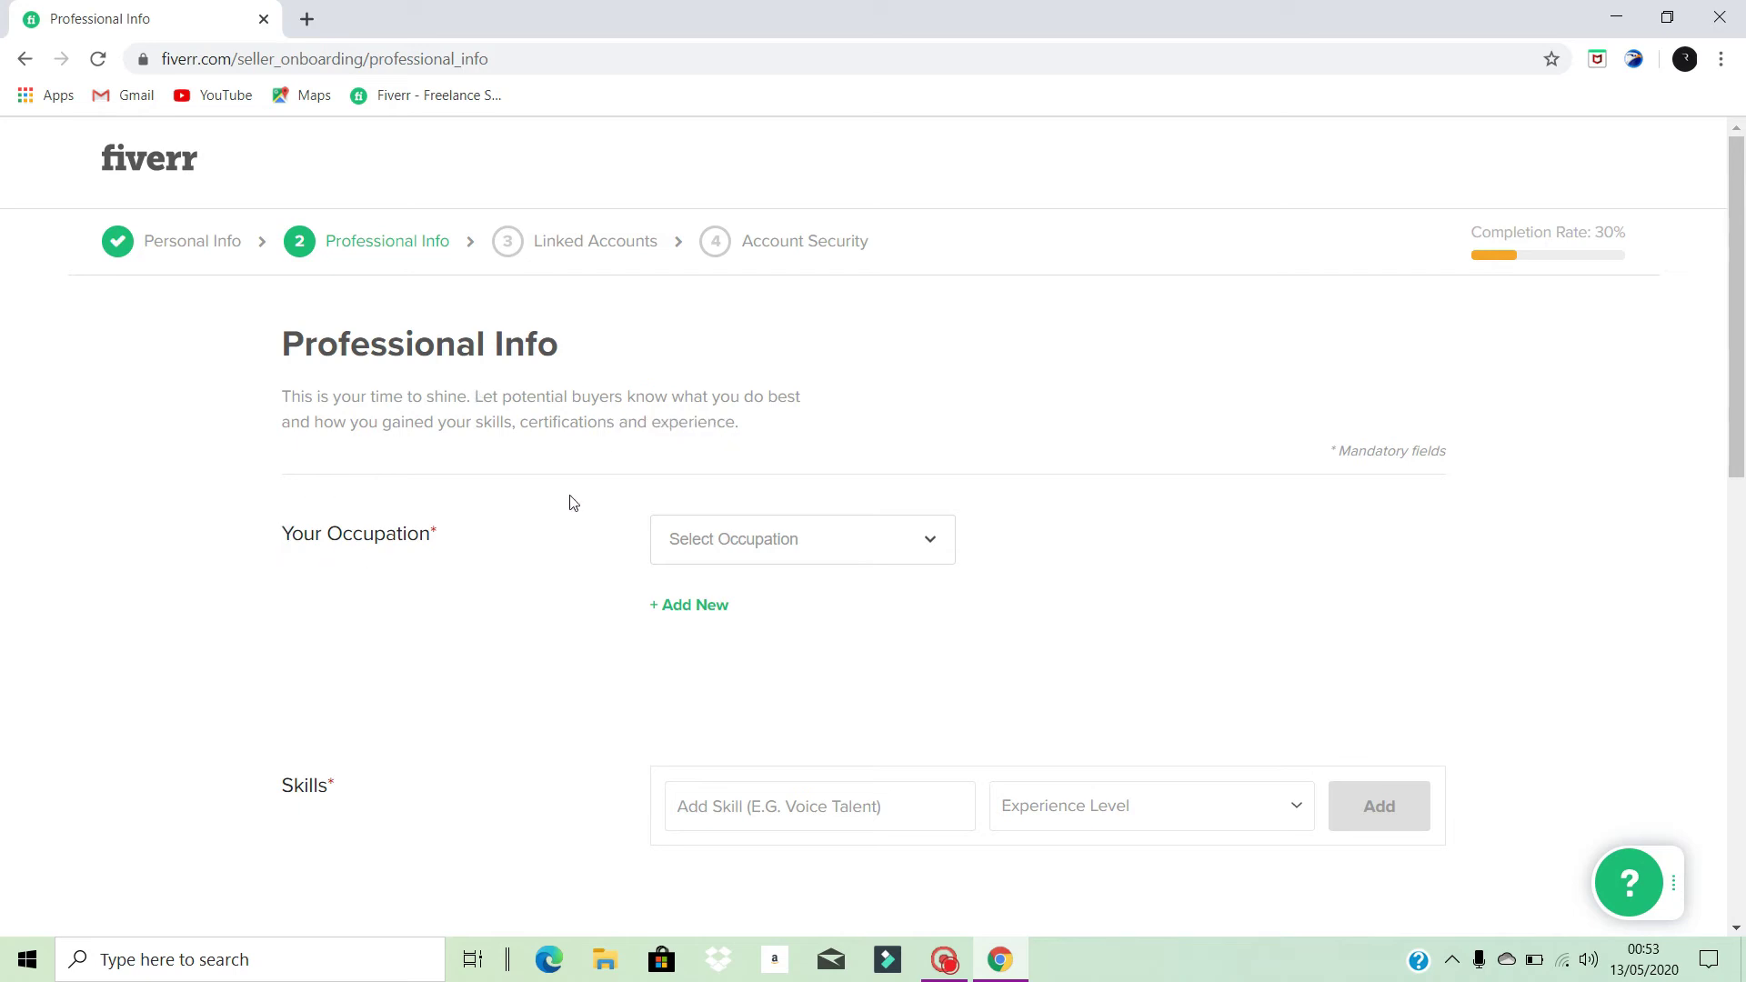
click(931, 543)
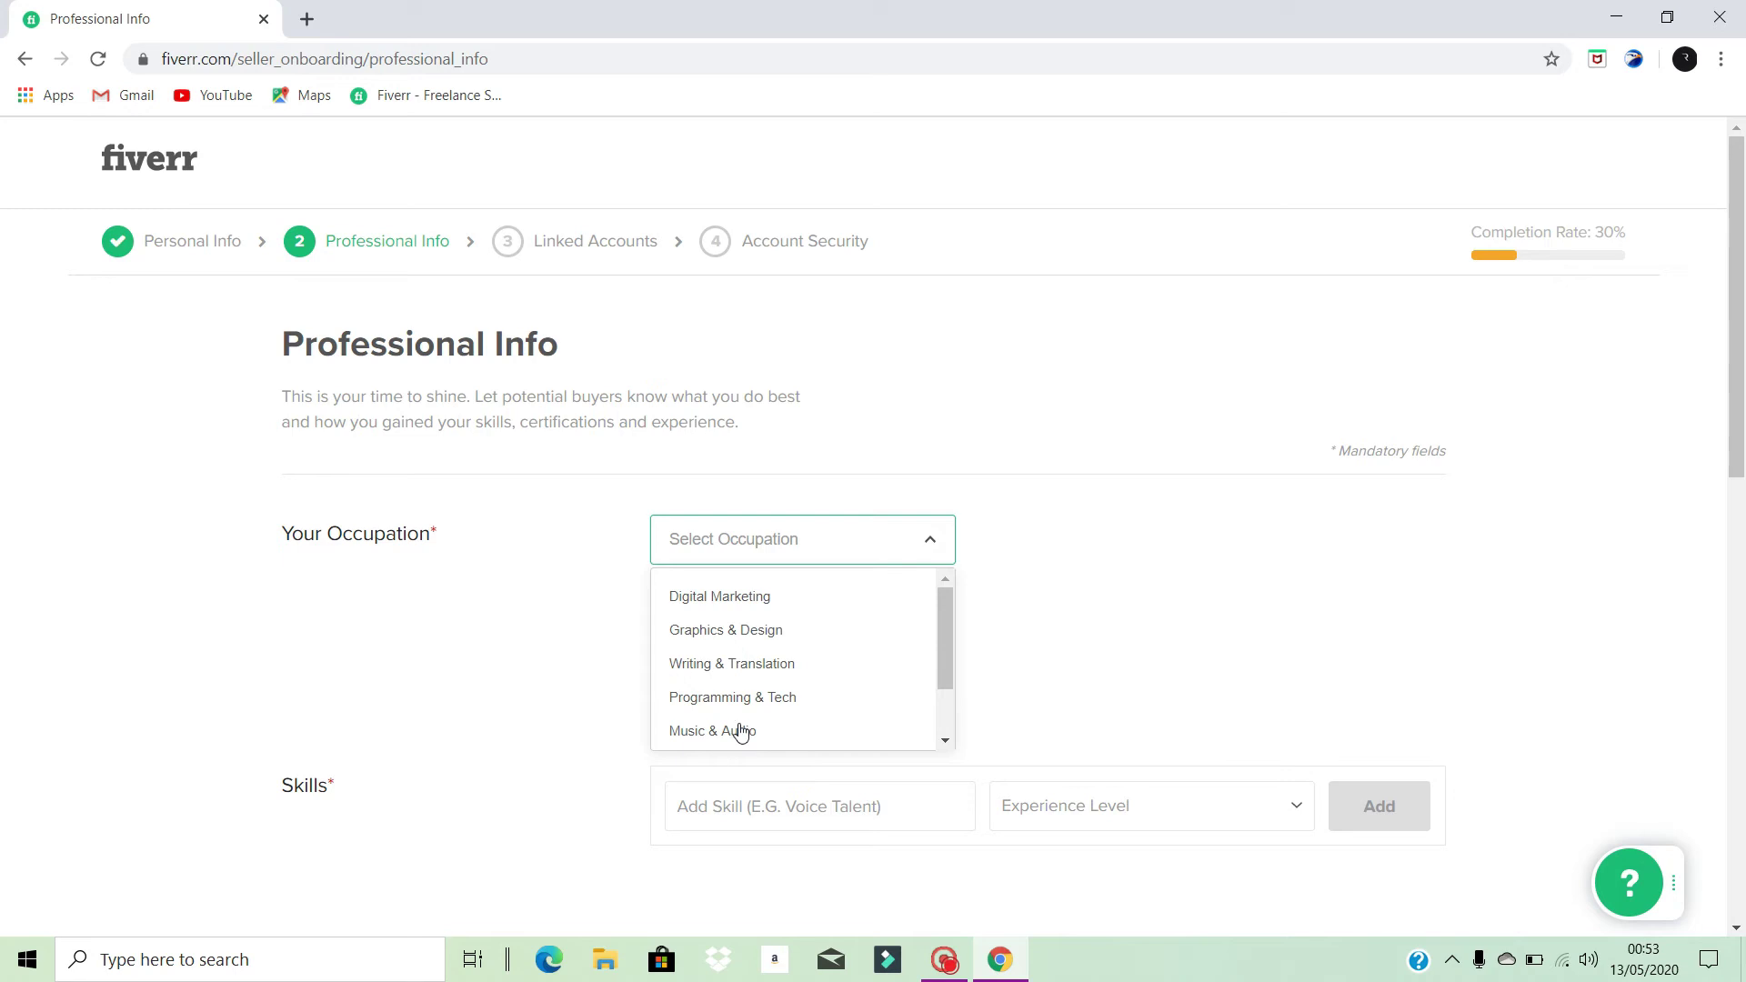
scroll(741, 732, down, 1)
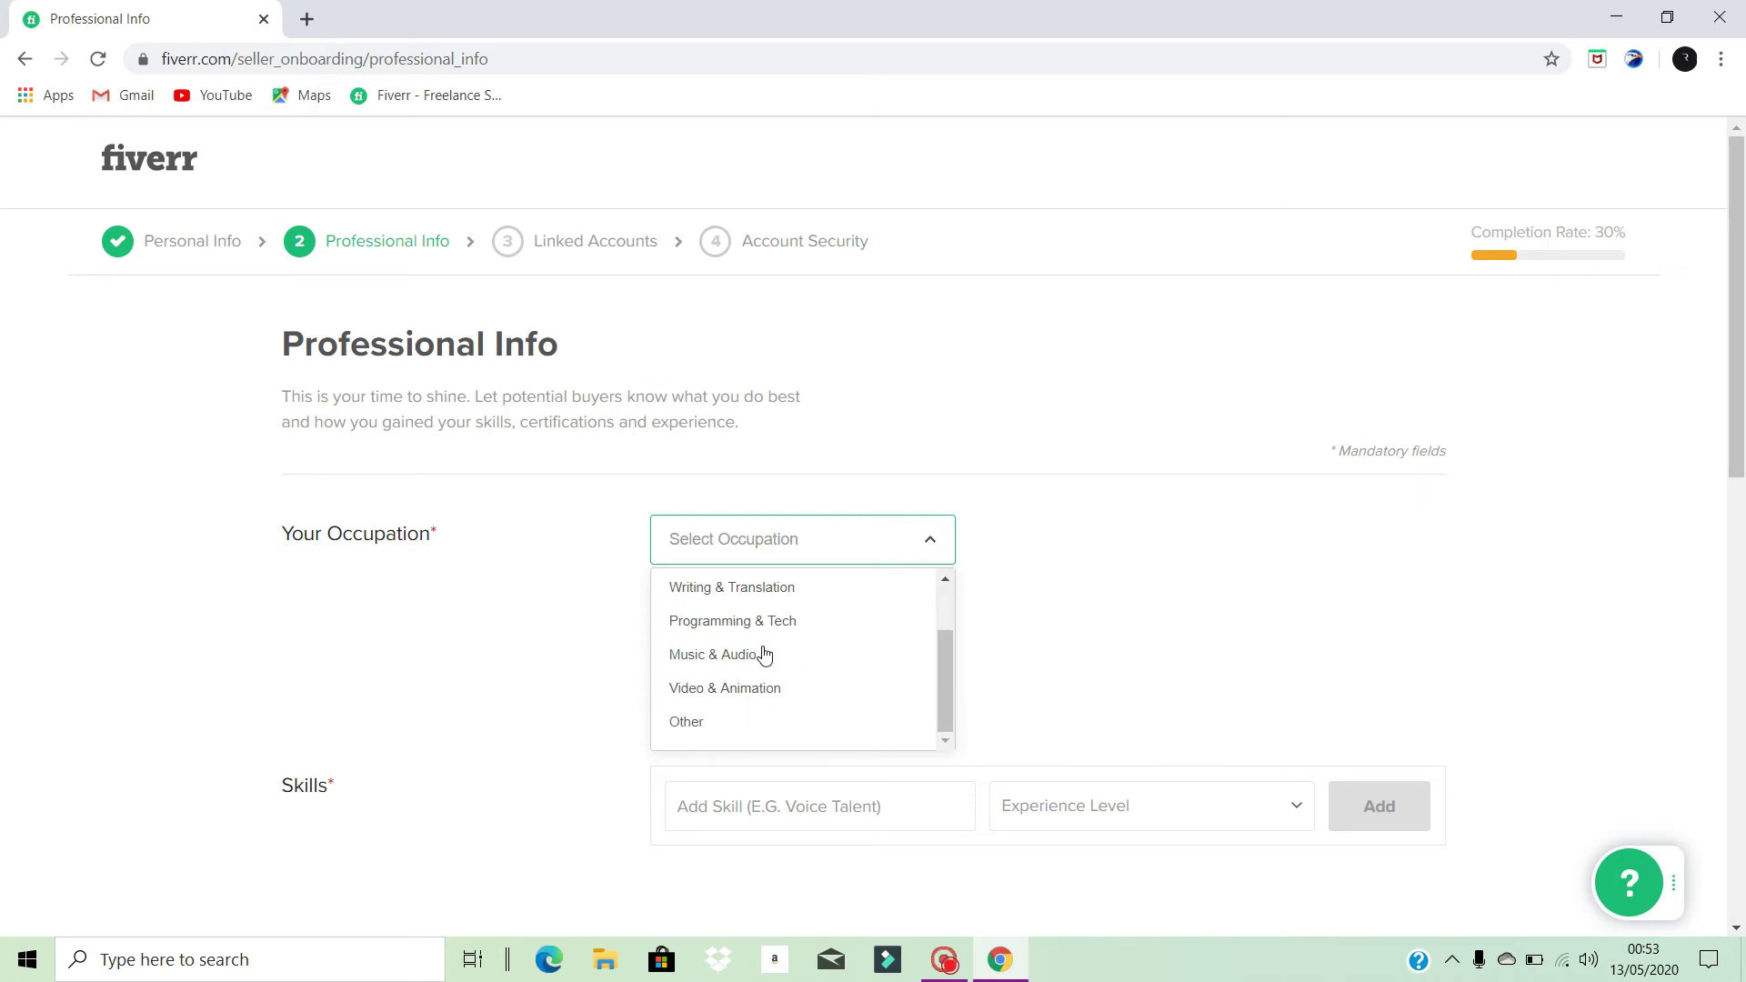
scroll(768, 663, up, 1)
scroll(769, 656, down, 1)
scroll(727, 668, up, 1)
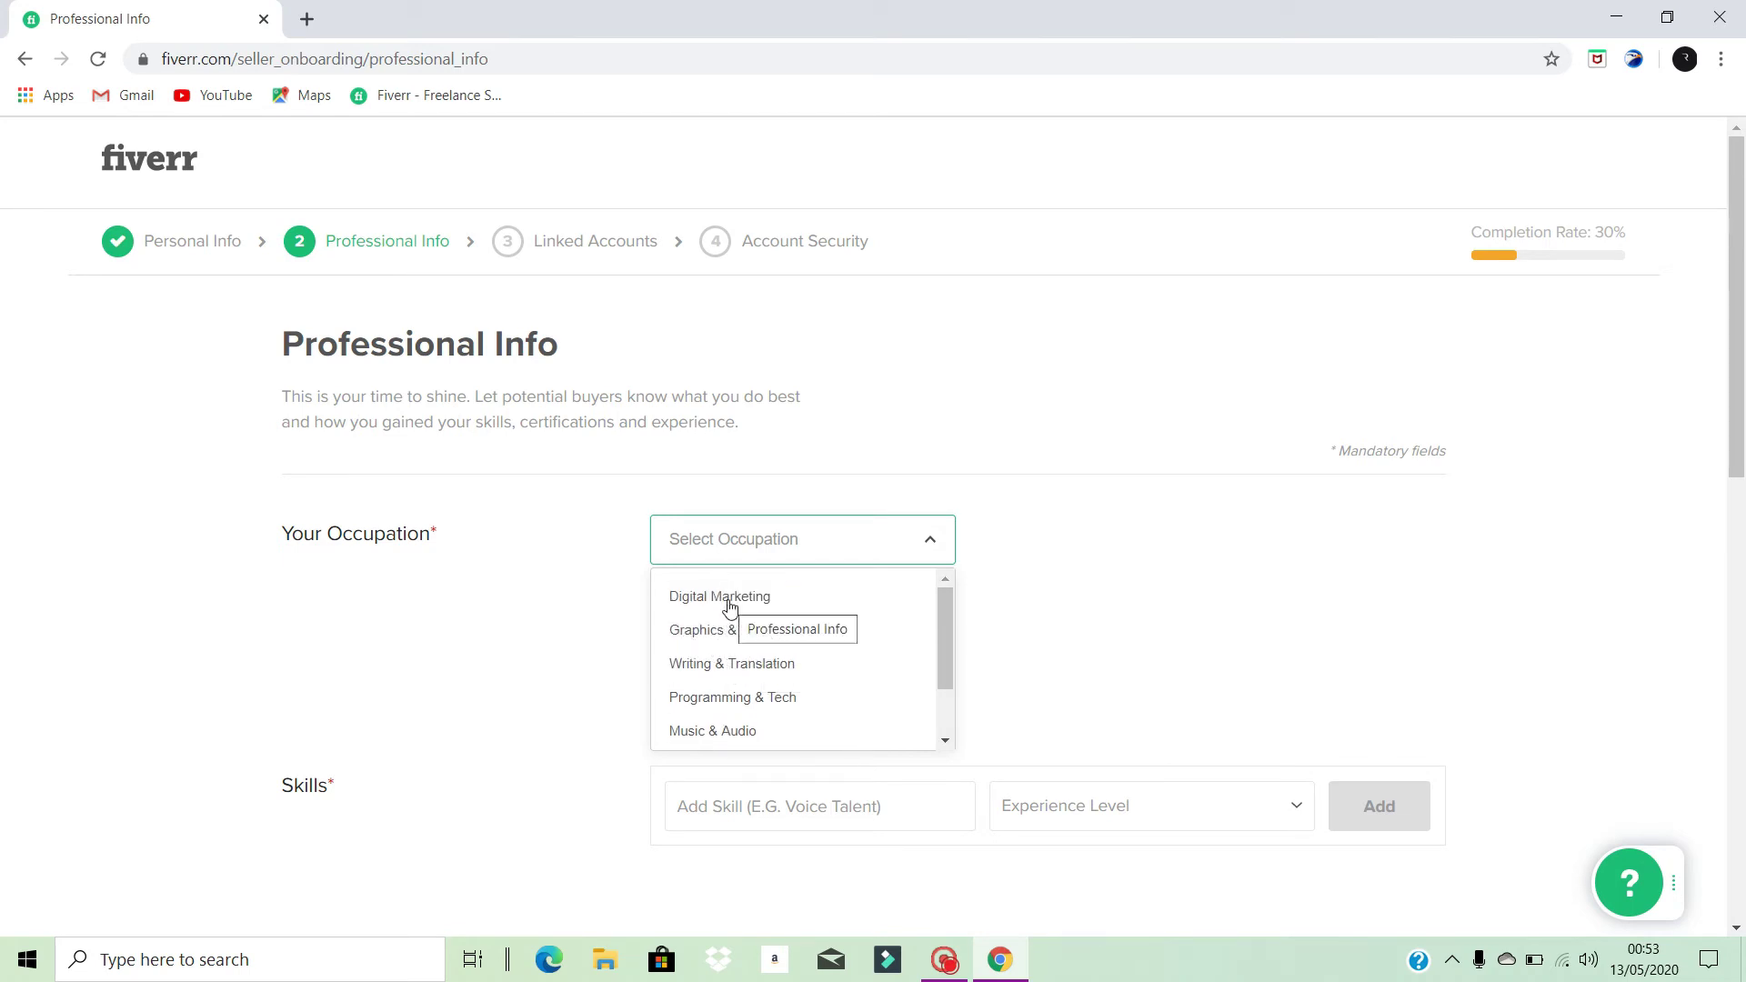
click(720, 597)
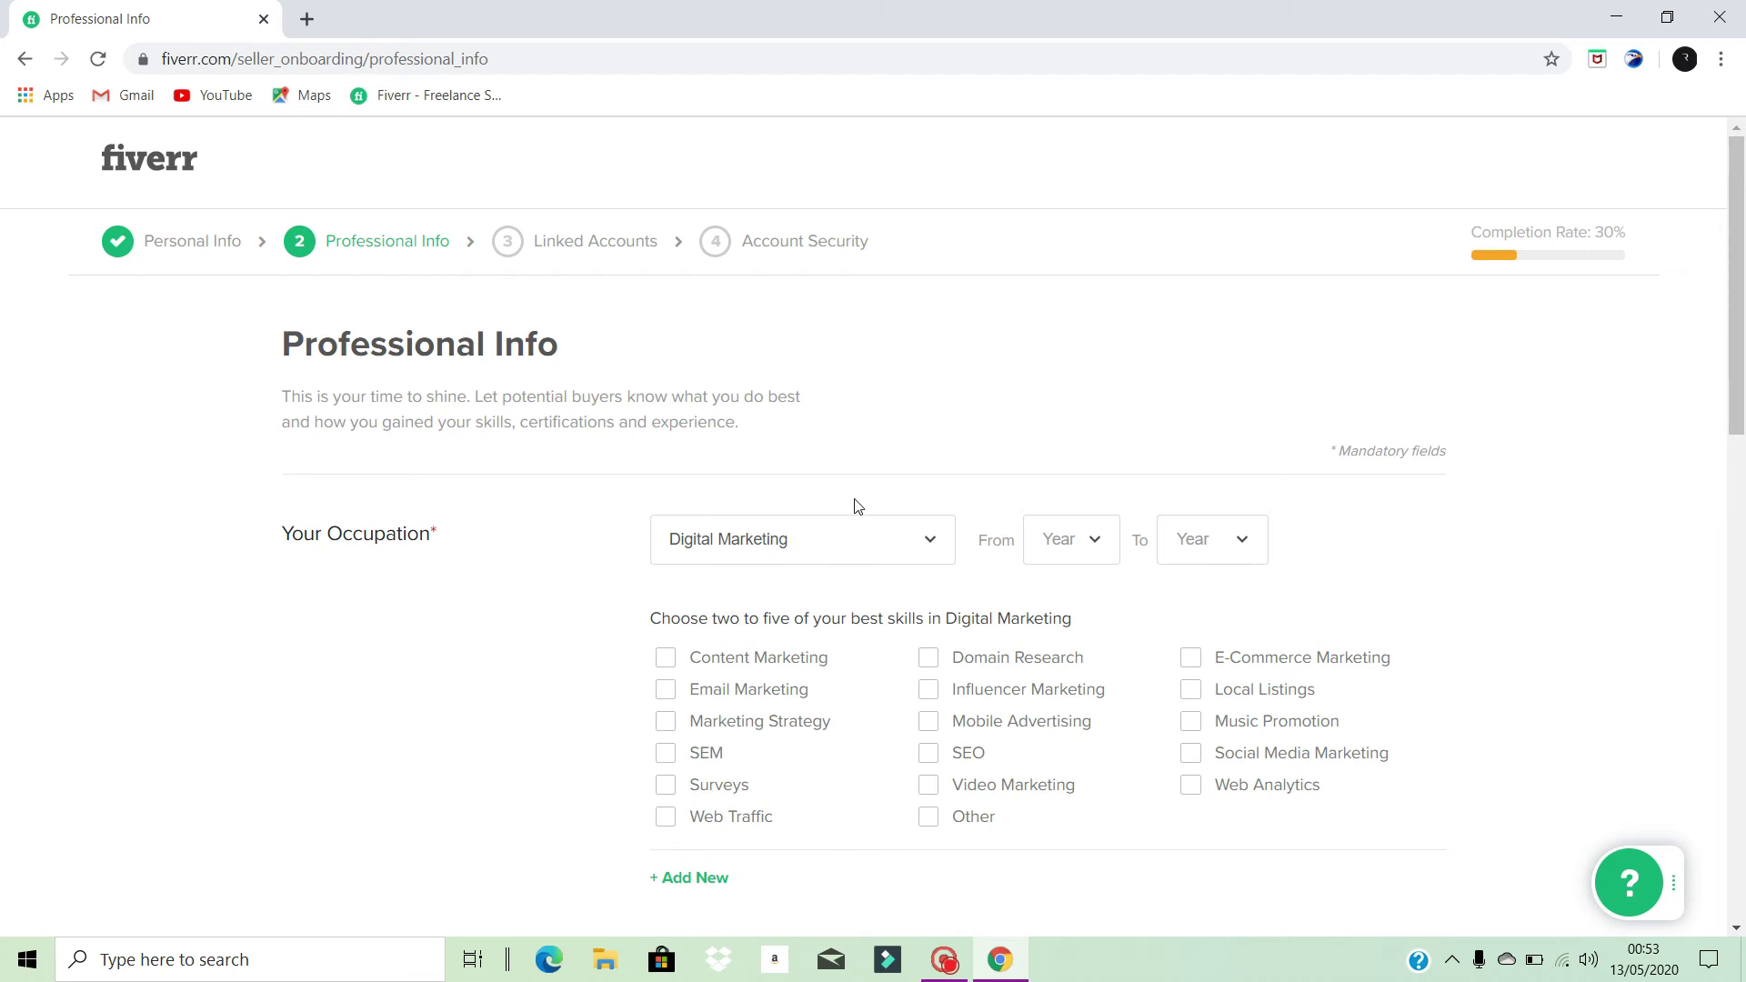
- Set the occupation years from 2015 to 2020
click(1096, 544)
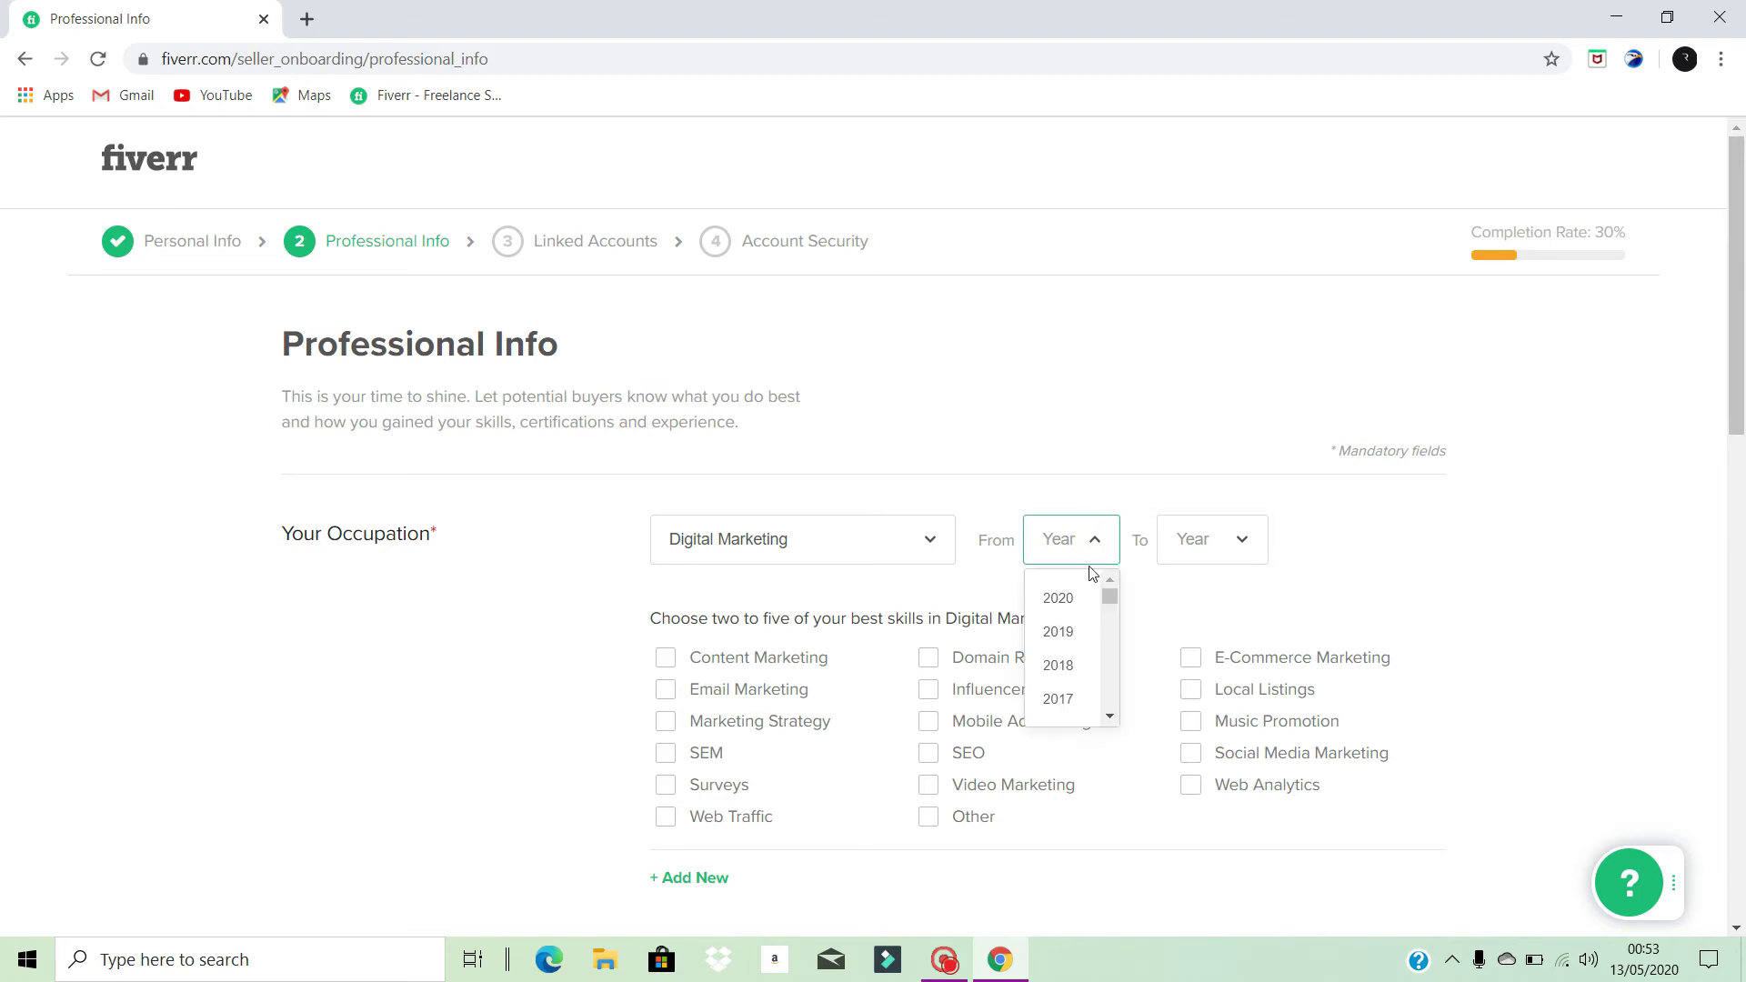
scroll(1079, 642, down, 3)
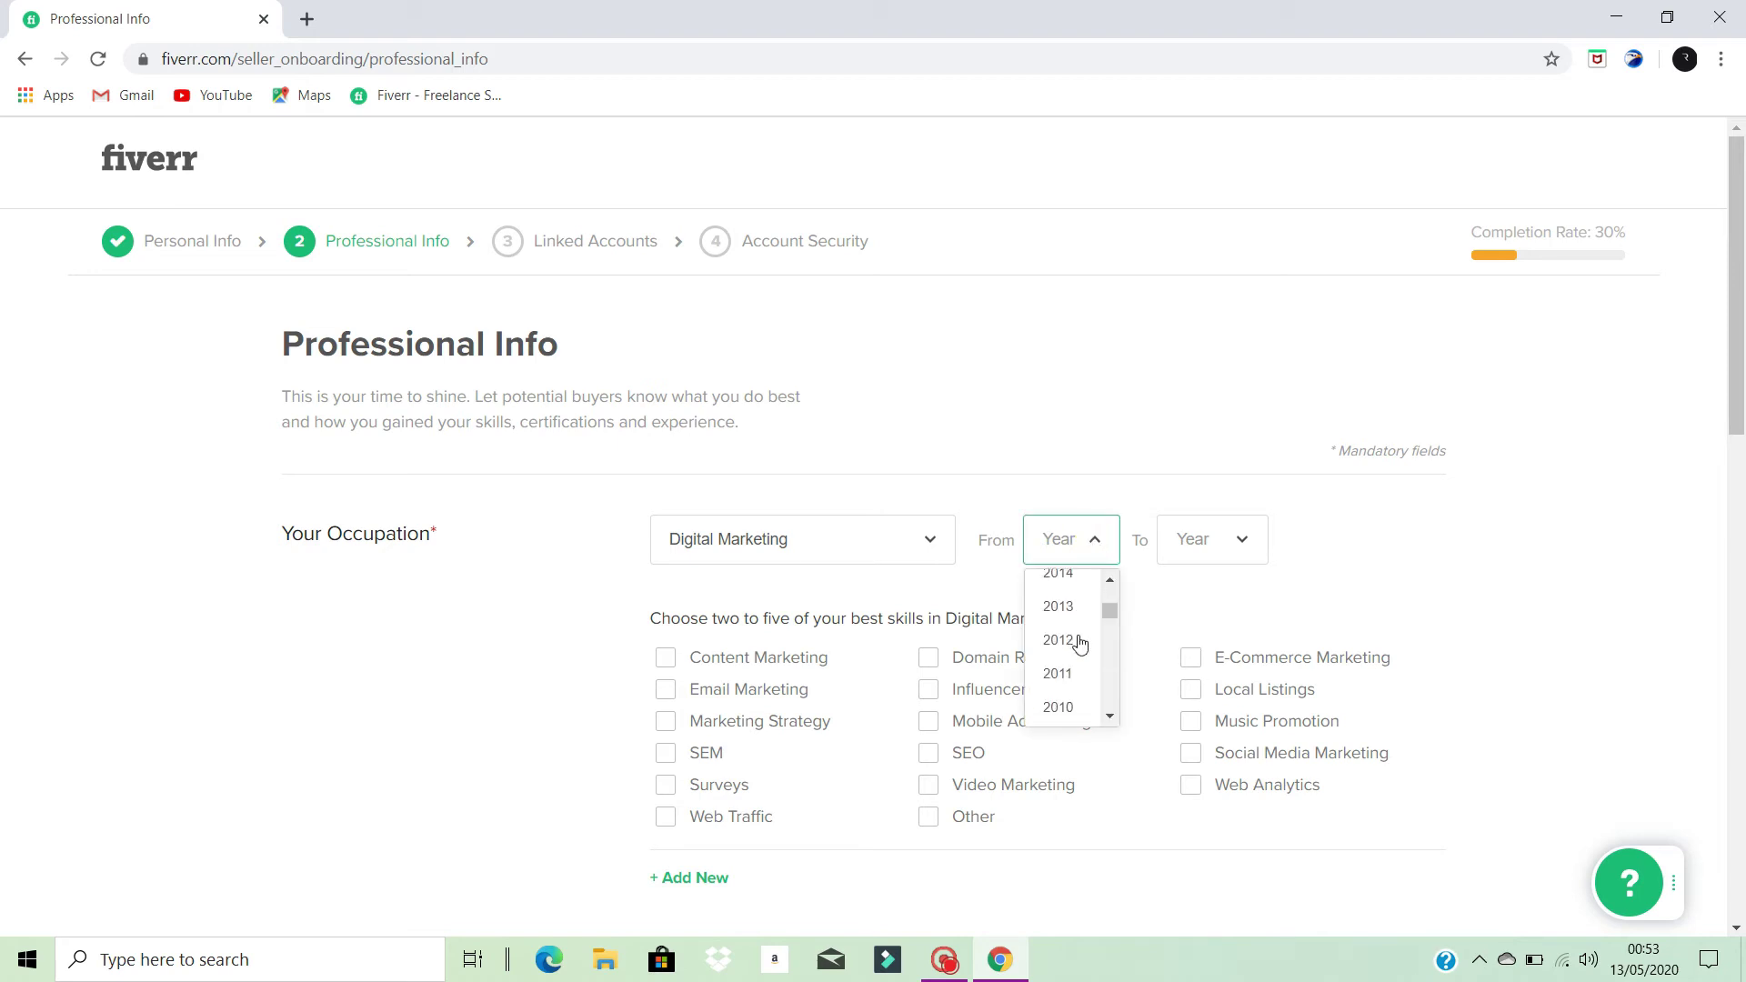
scroll(1079, 643, up, 1)
scroll(1079, 643, down, 2)
scroll(1079, 643, up, 2)
scroll(1079, 643, down, 3)
scroll(1079, 643, up, 2)
scroll(1080, 642, down, 2)
scroll(1078, 683, down, 3)
scroll(1087, 707, down, 1)
scroll(1068, 686, up, 5)
scroll(1064, 671, up, 2)
click(1062, 661)
click(1242, 540)
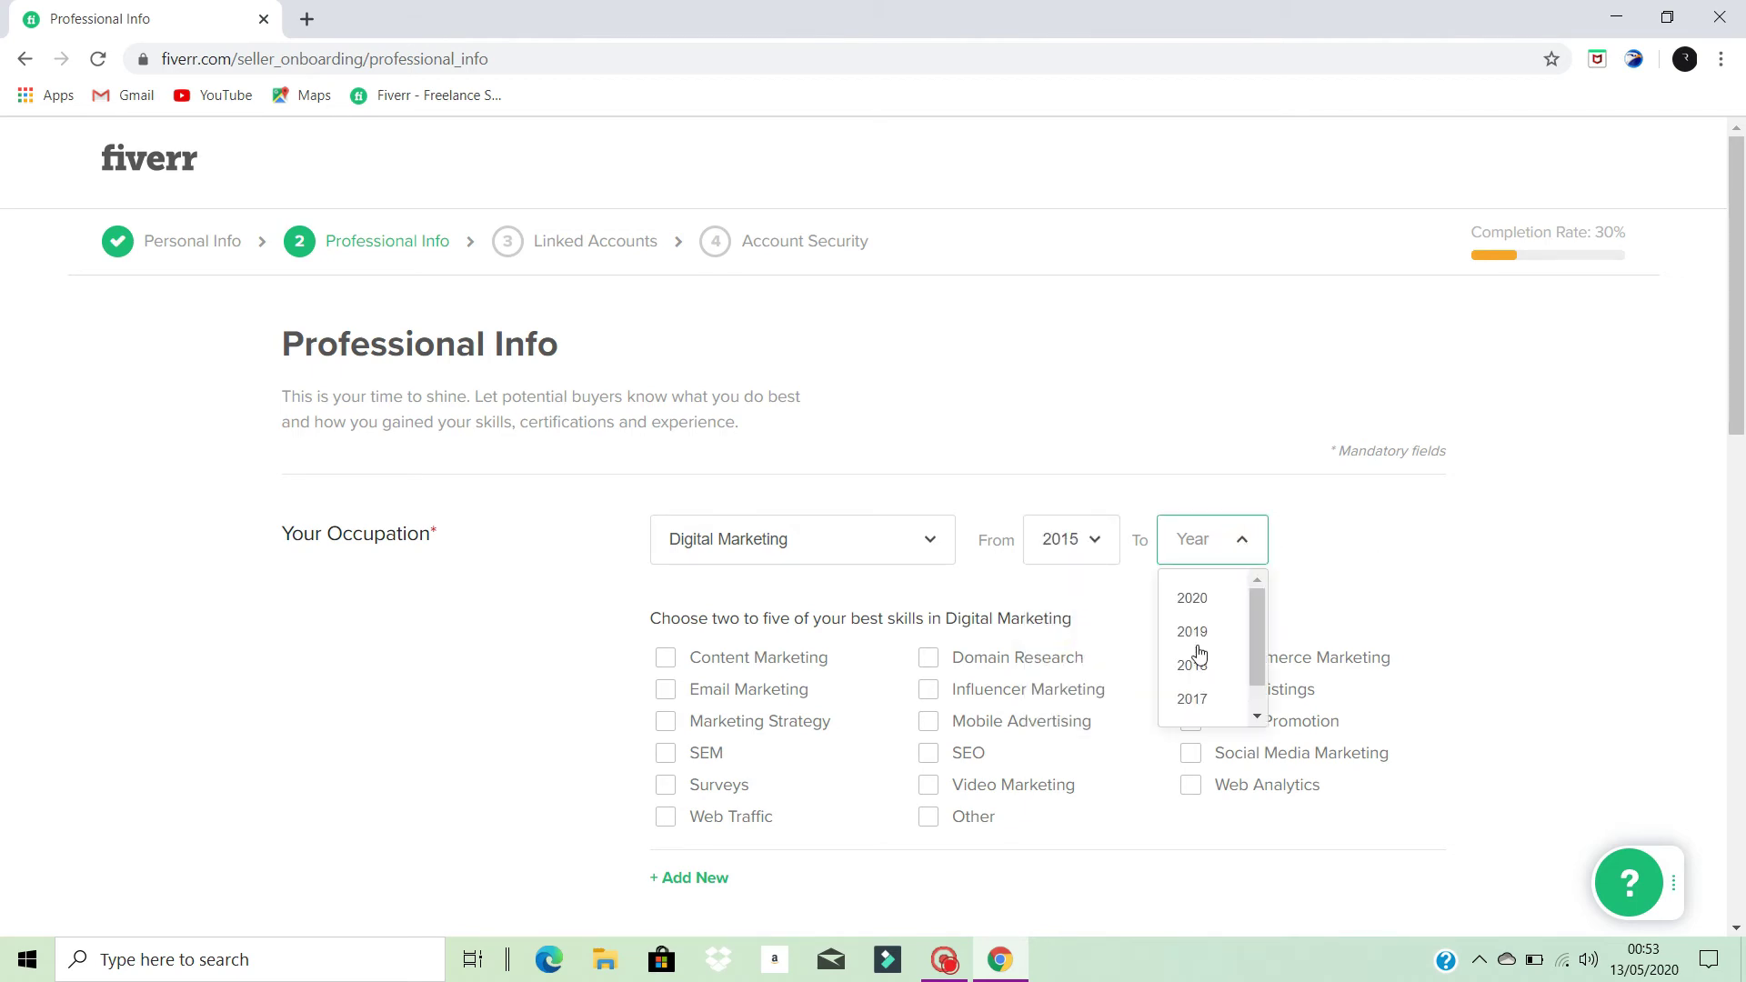
click(1182, 596)
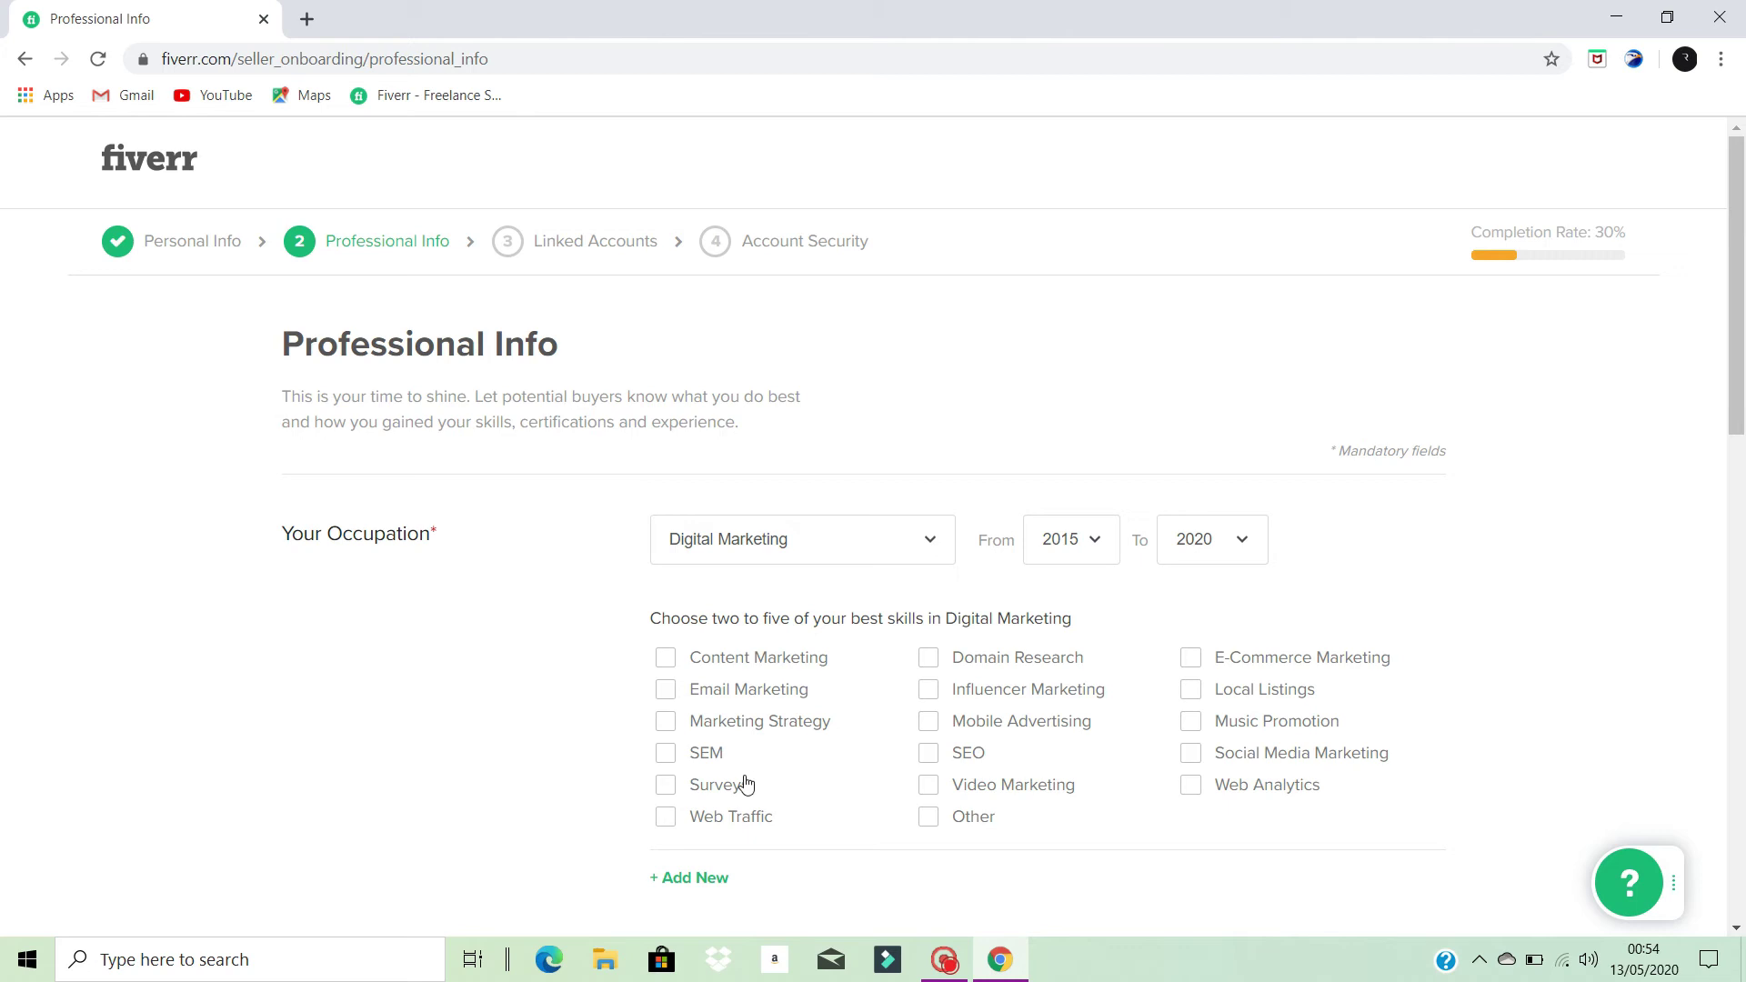
- Check SEM, SEO, Video Marketing, Content Marketing and Mobile Advertising as specialties
click(664, 751)
click(927, 753)
click(941, 795)
click(668, 662)
click(928, 724)
scroll(767, 667, down, 3)
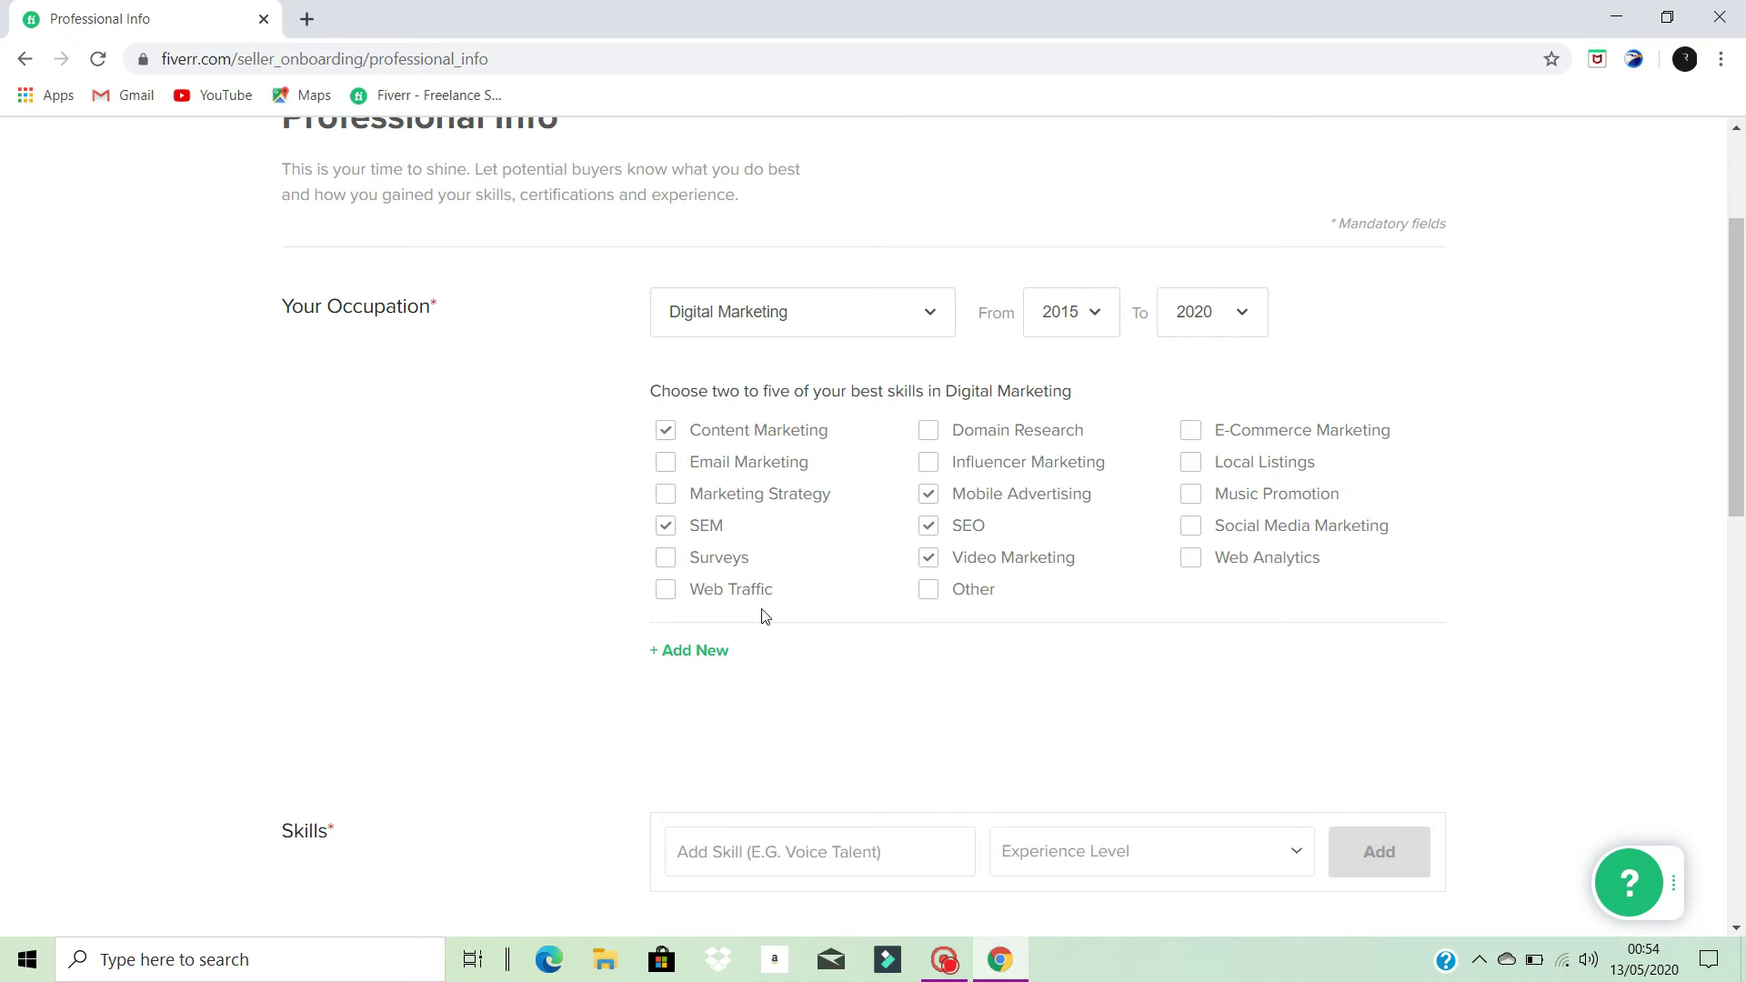
scroll(764, 614, down, 3)
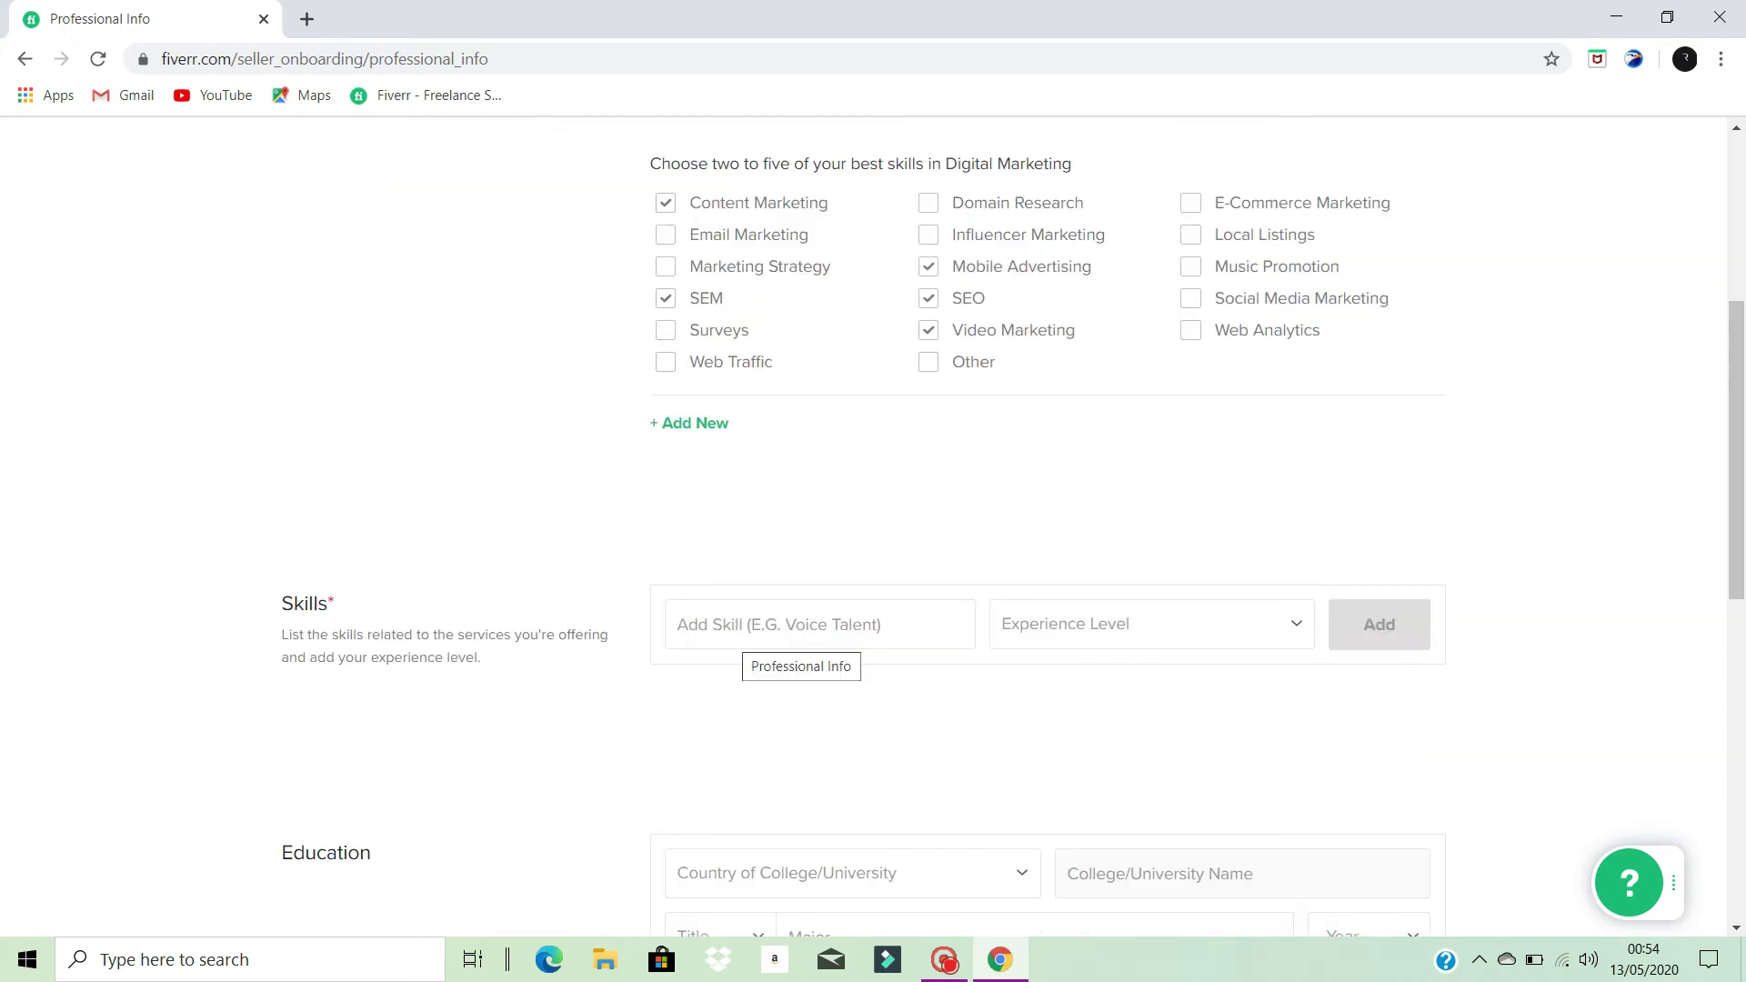
- Add the skill Seo with Intermediate experience level
click(819, 628)
text(Seo)
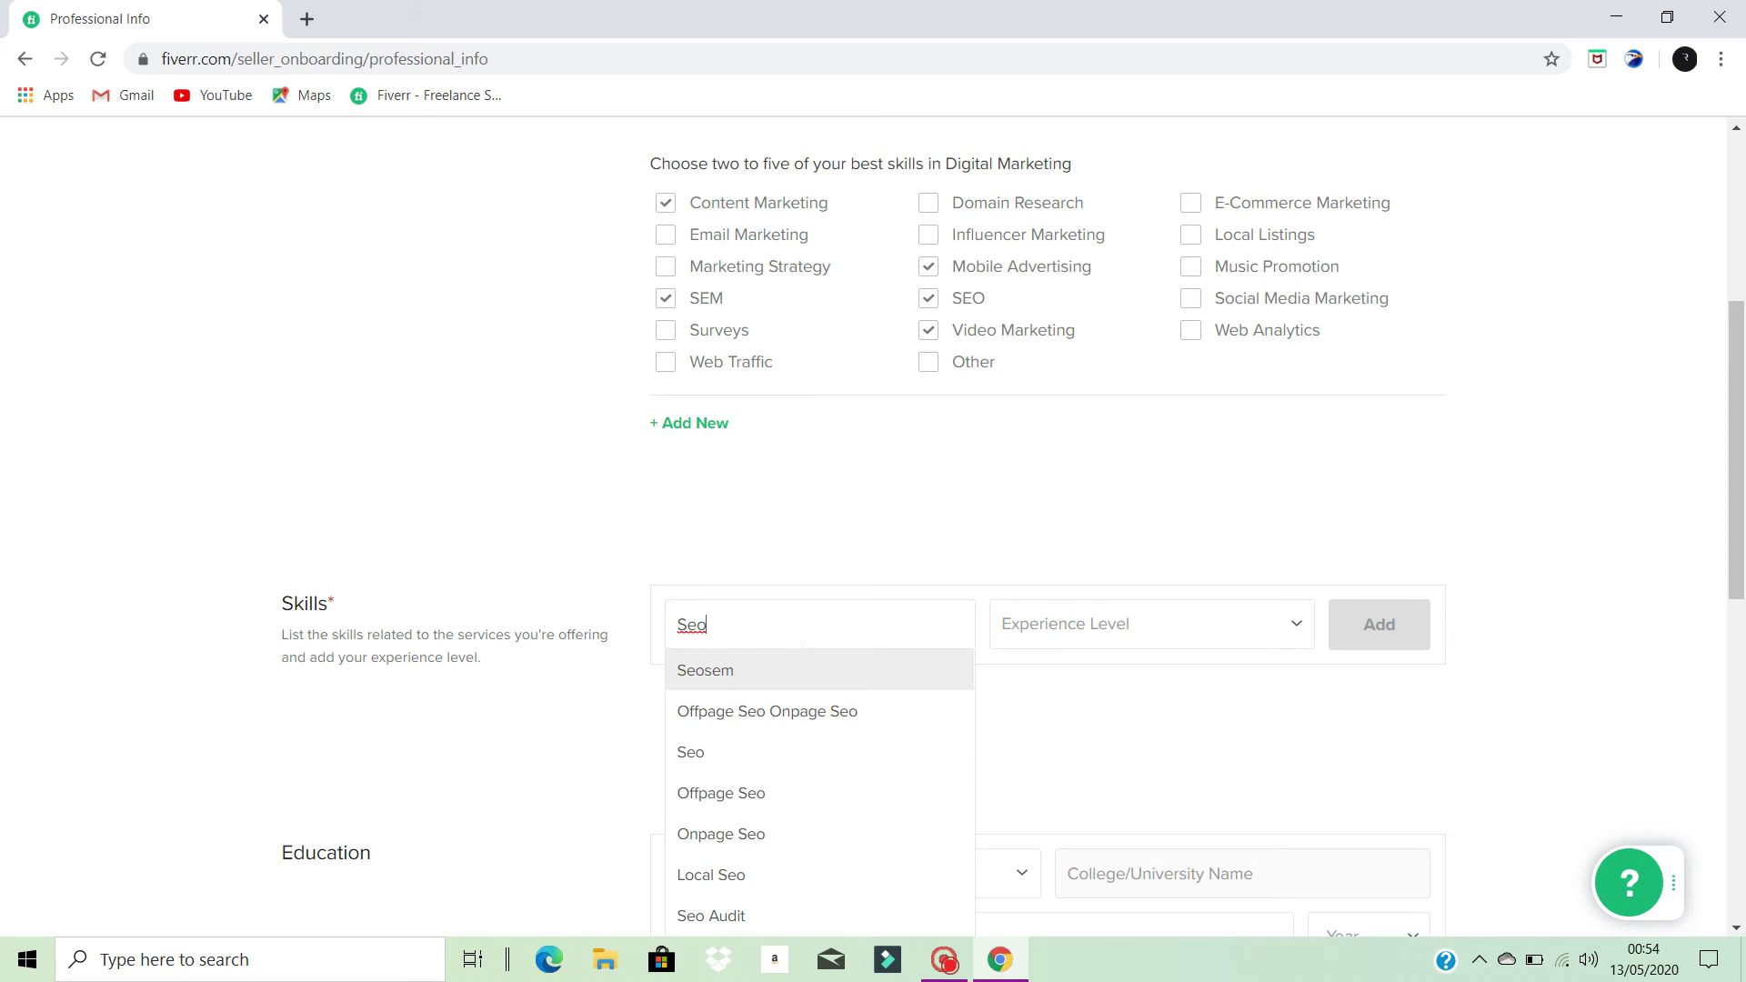
click(806, 753)
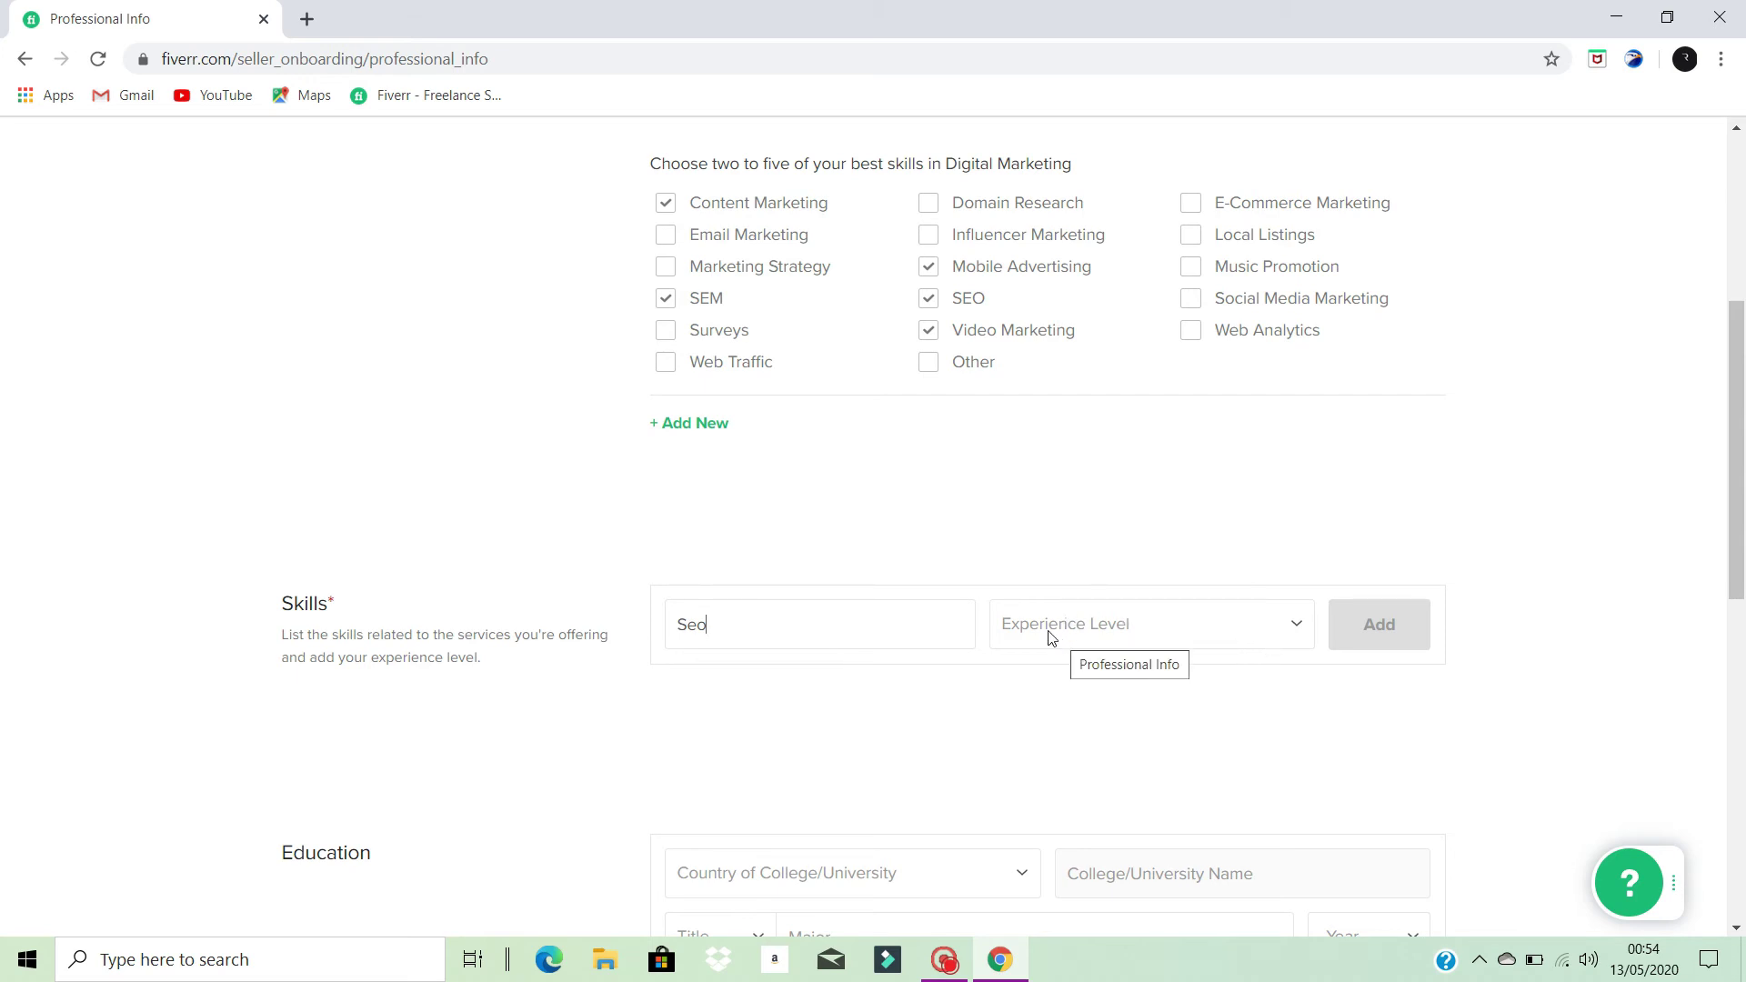
scroll(1064, 644, up, 1)
scroll(1471, 464, down, 2)
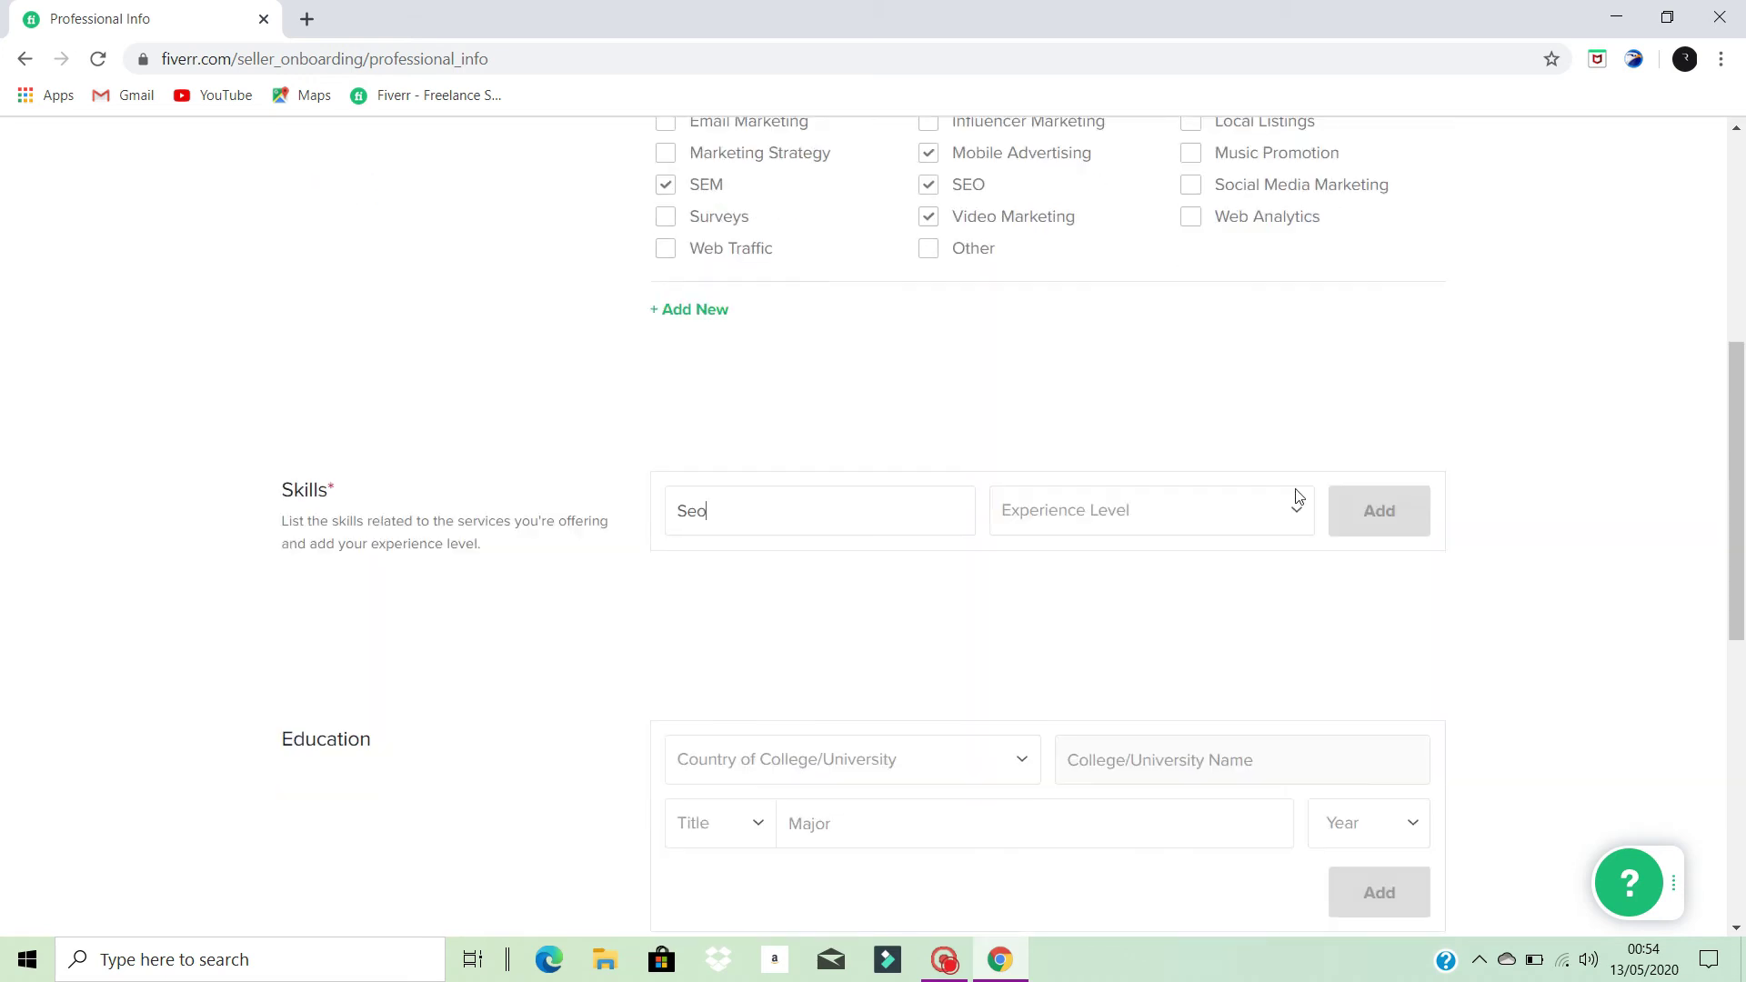
click(1297, 523)
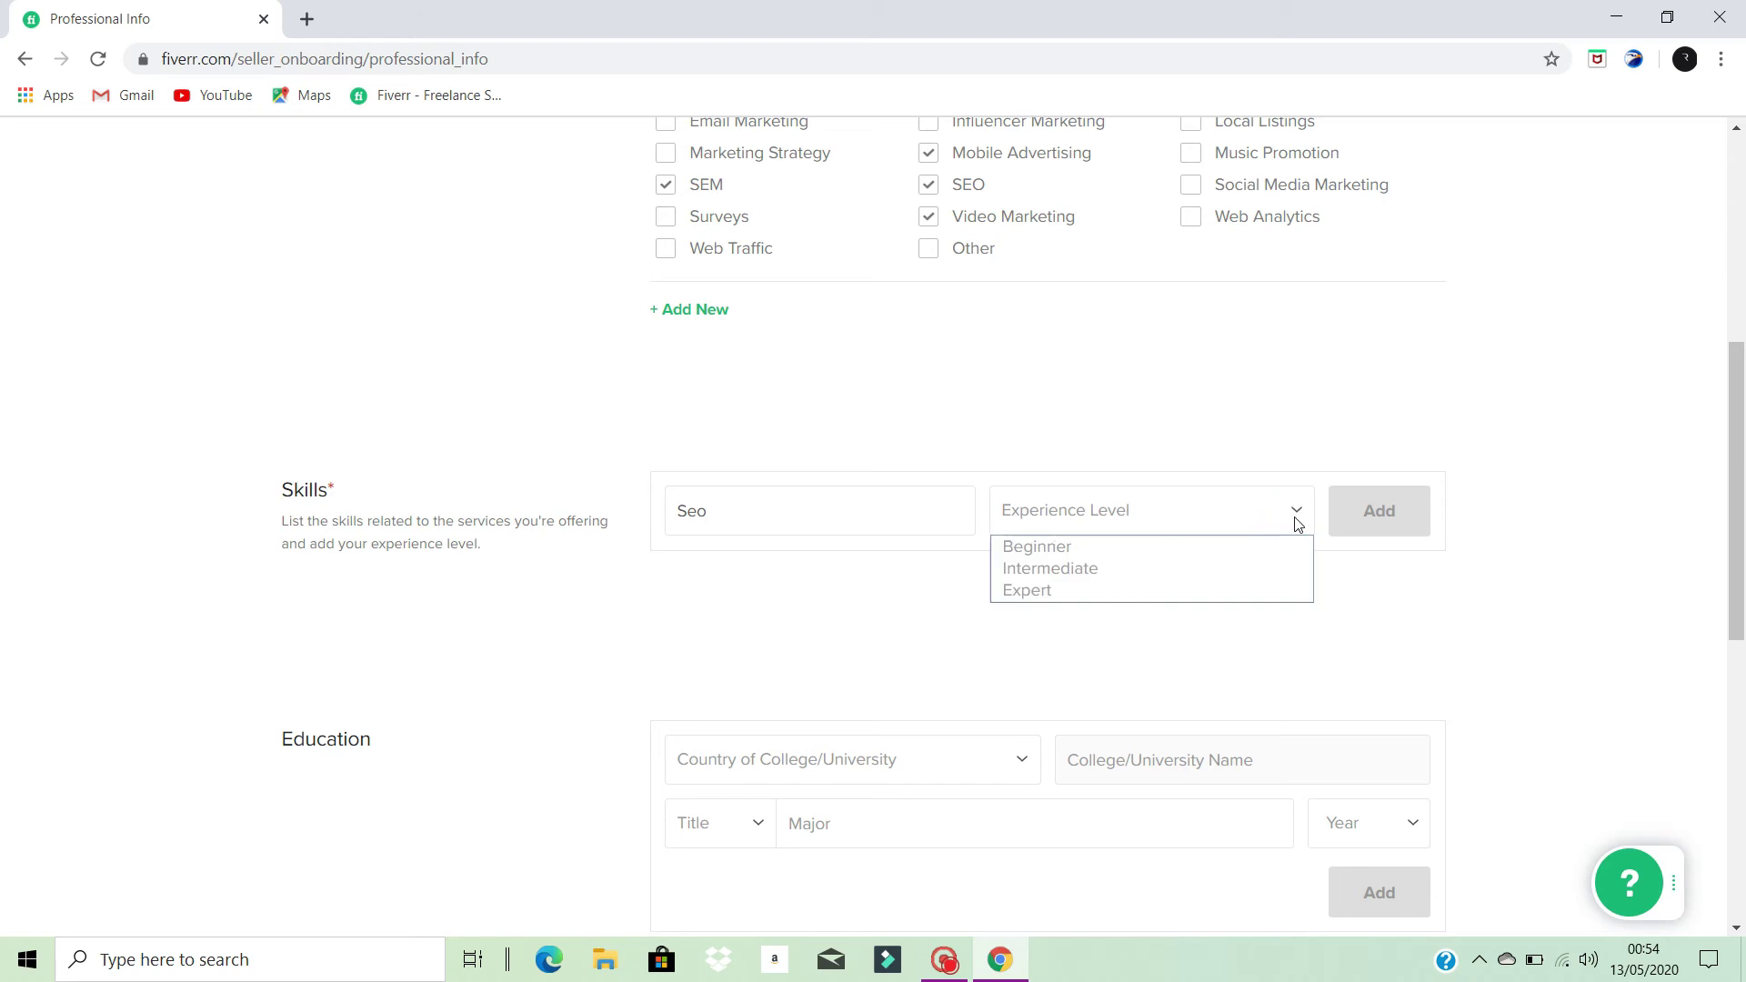
click(1131, 571)
scroll(827, 656, down, 1)
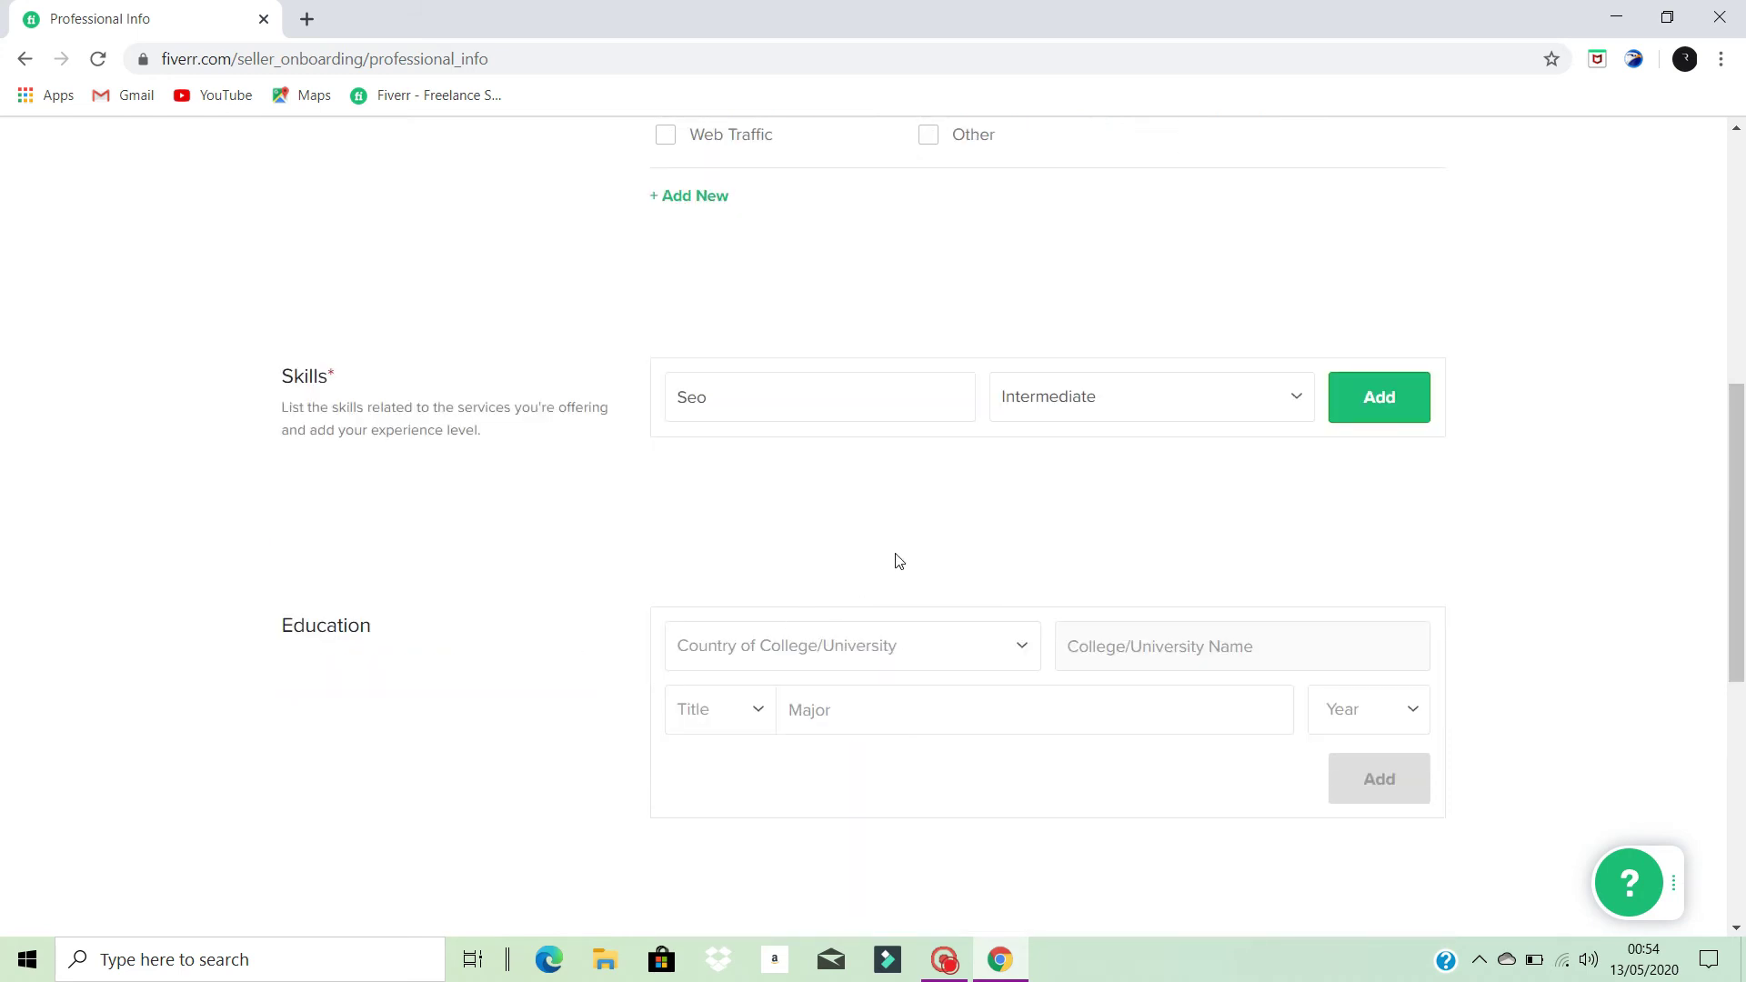
scroll(948, 520, down, 1)
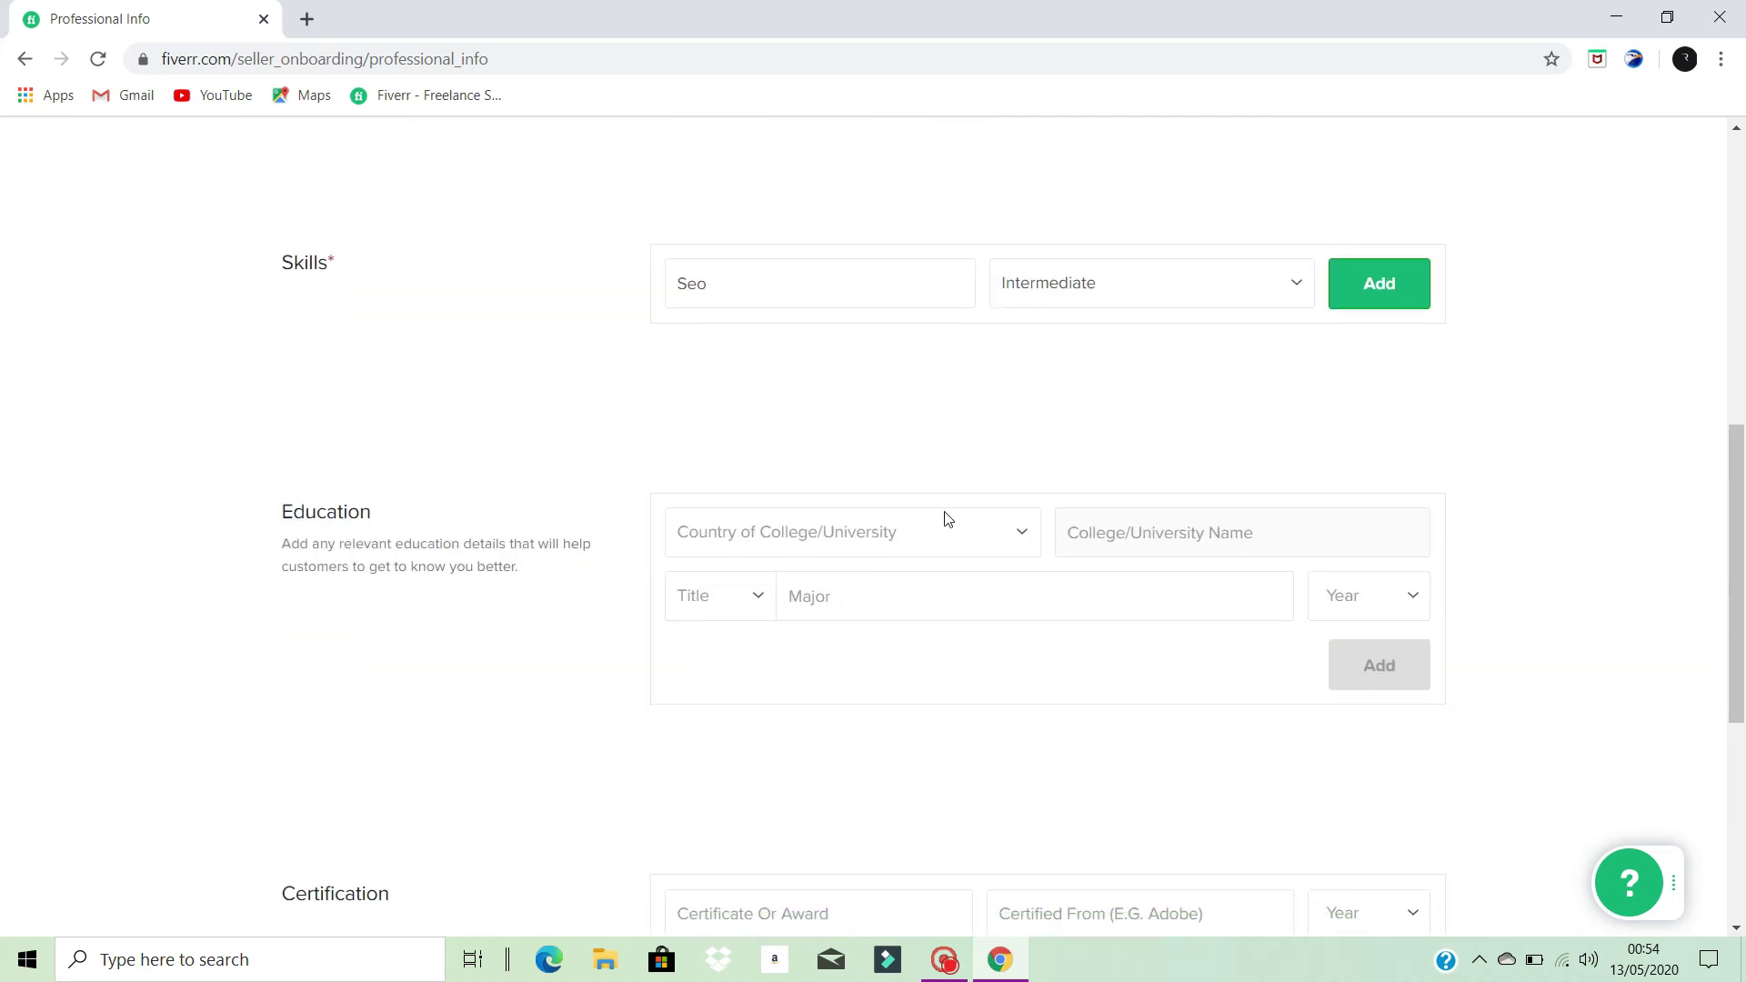
- Set the education country to Pakistan and move to the college name field
click(1015, 535)
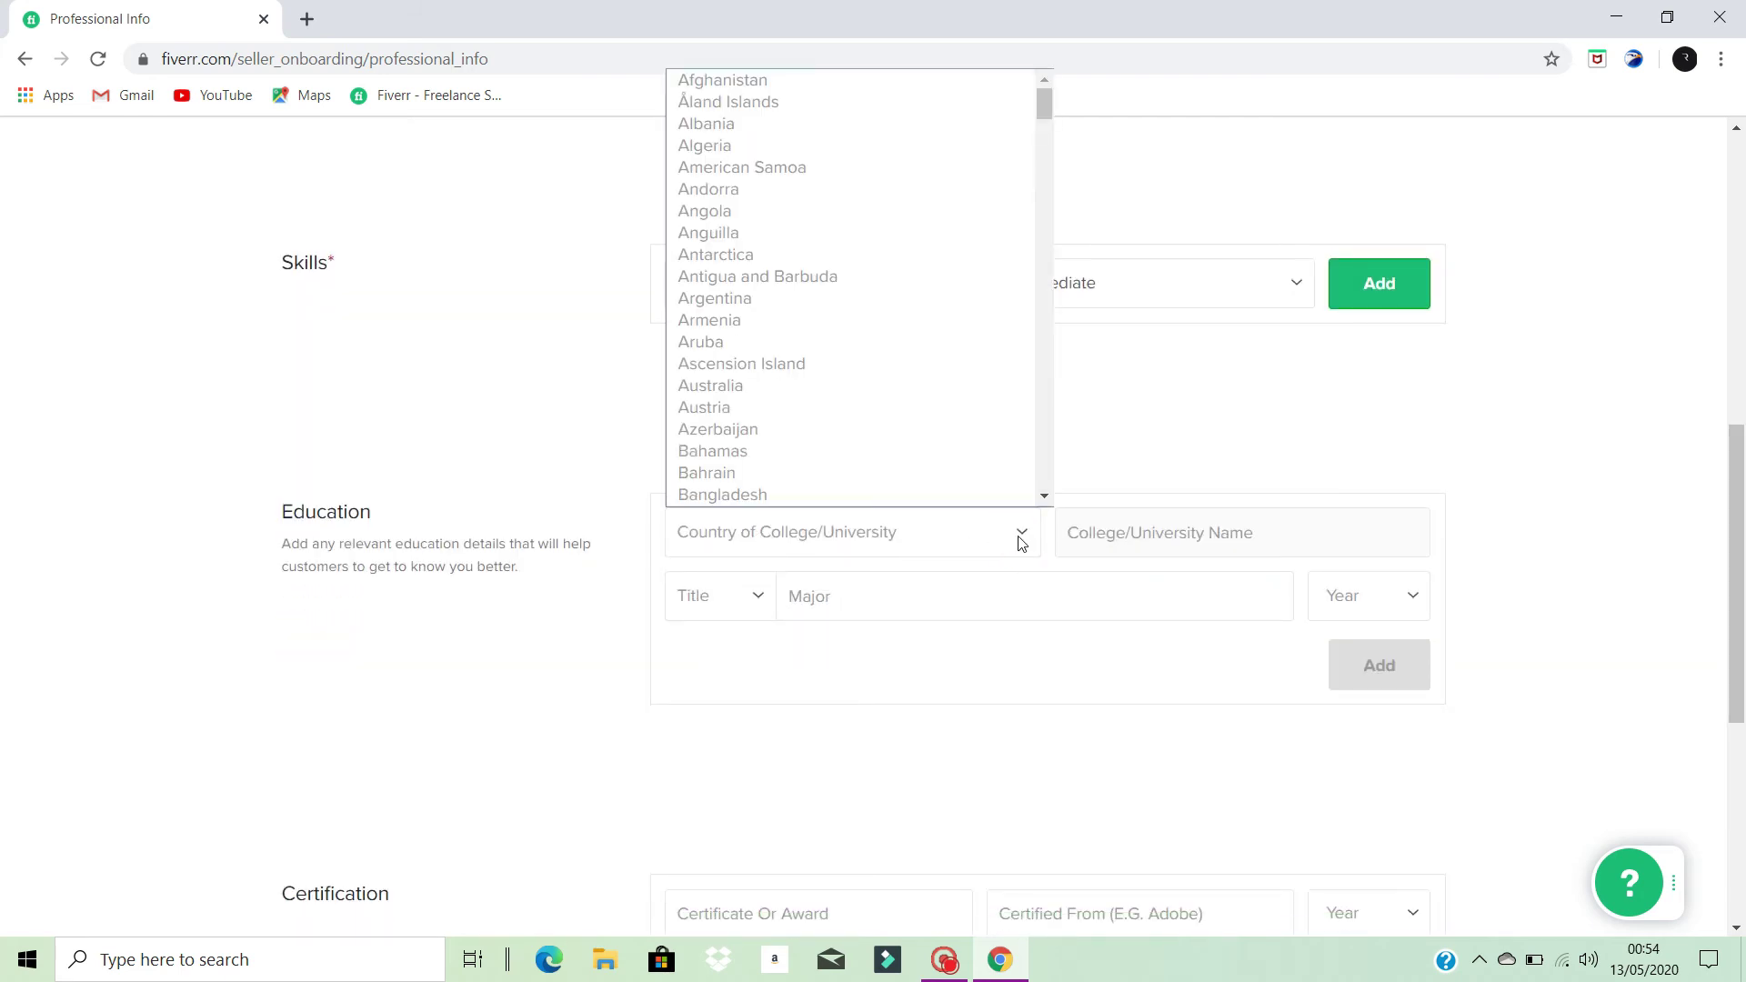
key(p)
key(Return)
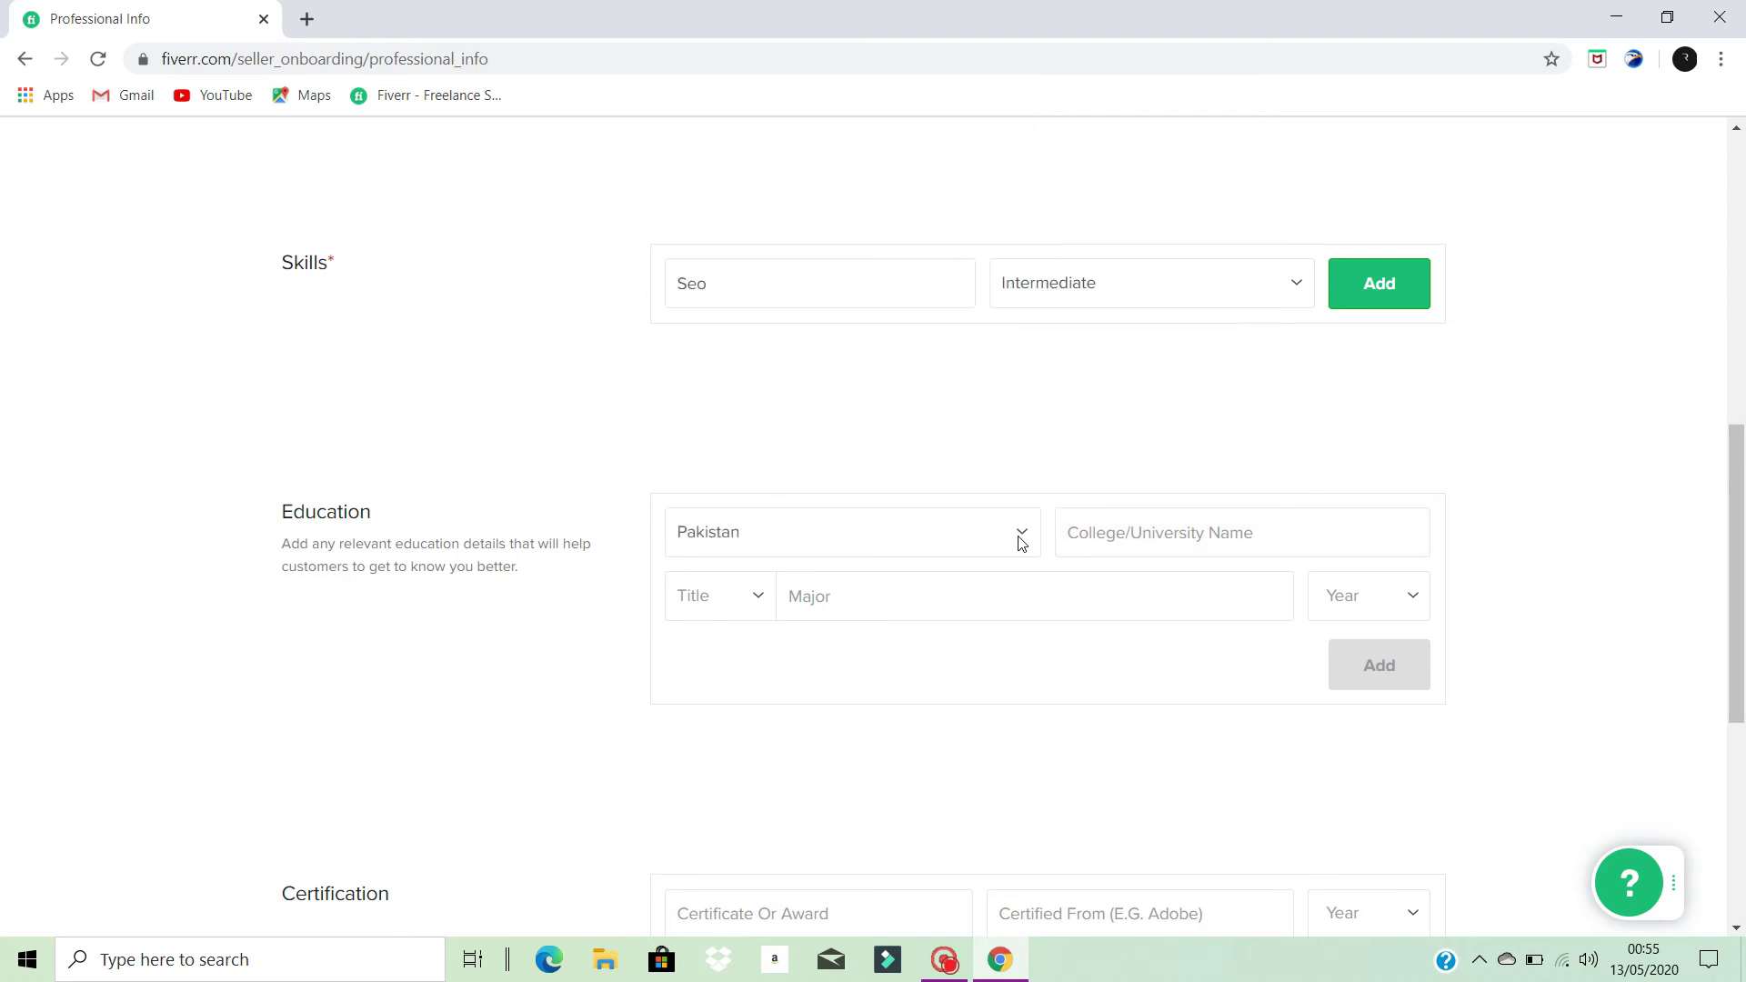
click(1244, 535)
- Set the education title to Other and select the Major field
click(754, 597)
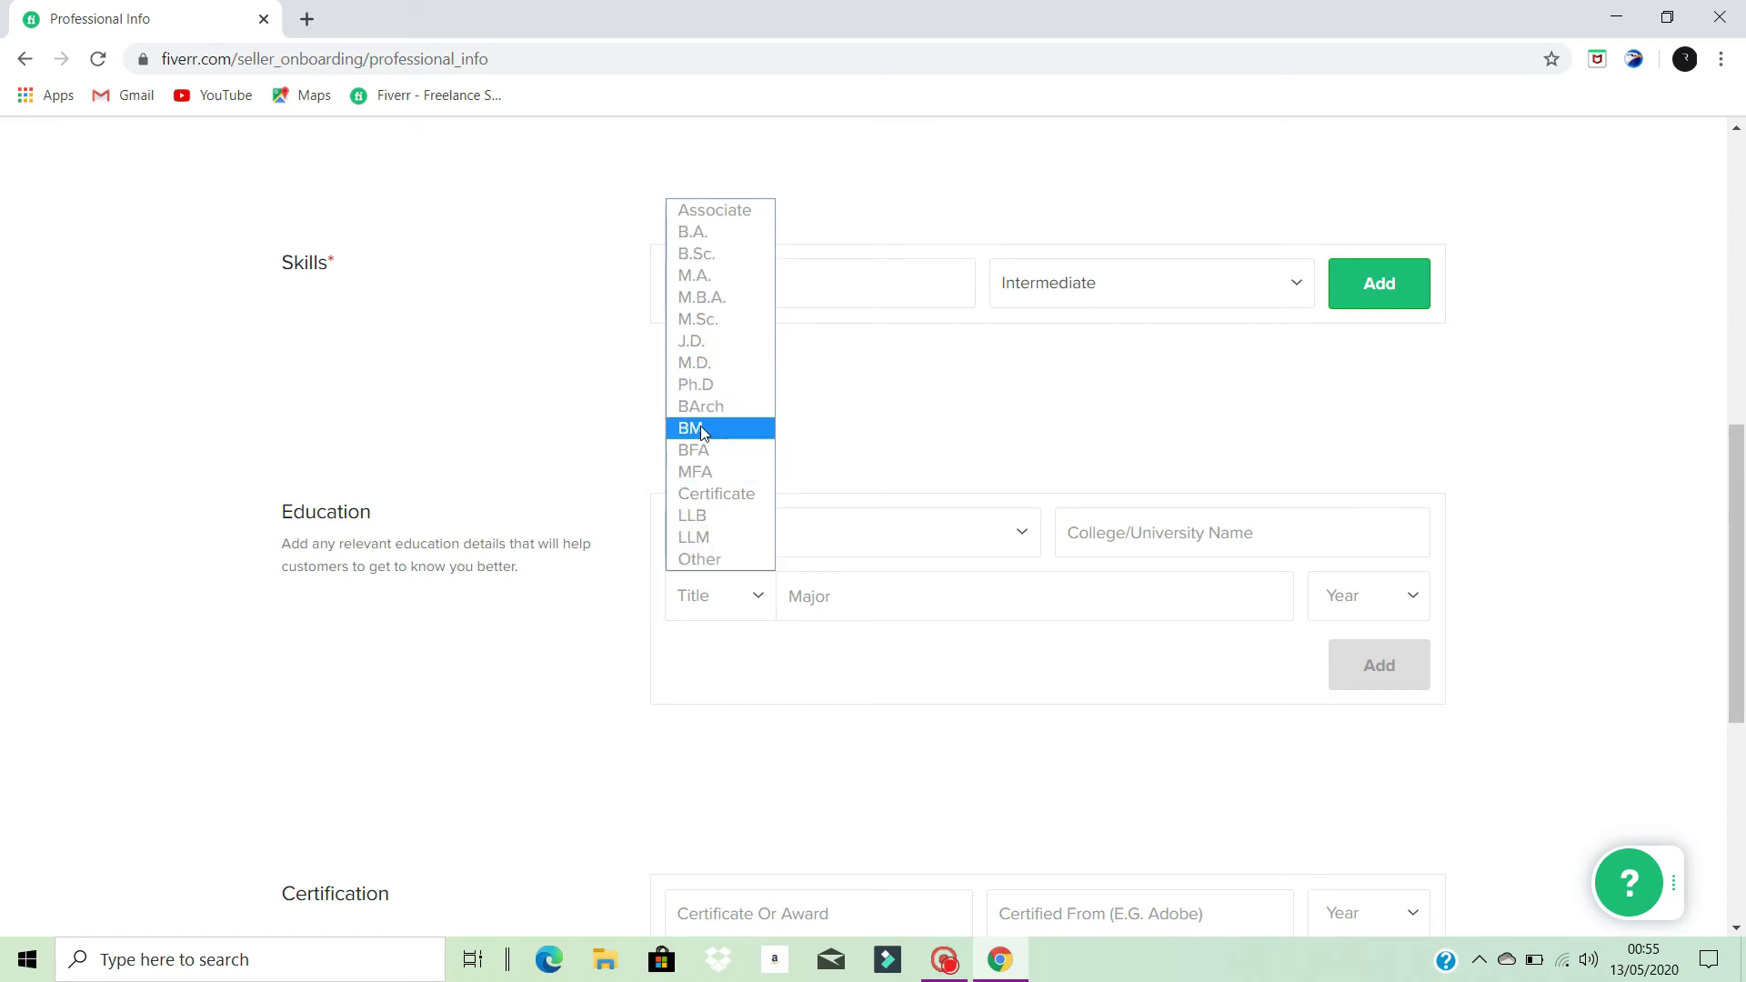
click(691, 558)
click(753, 590)
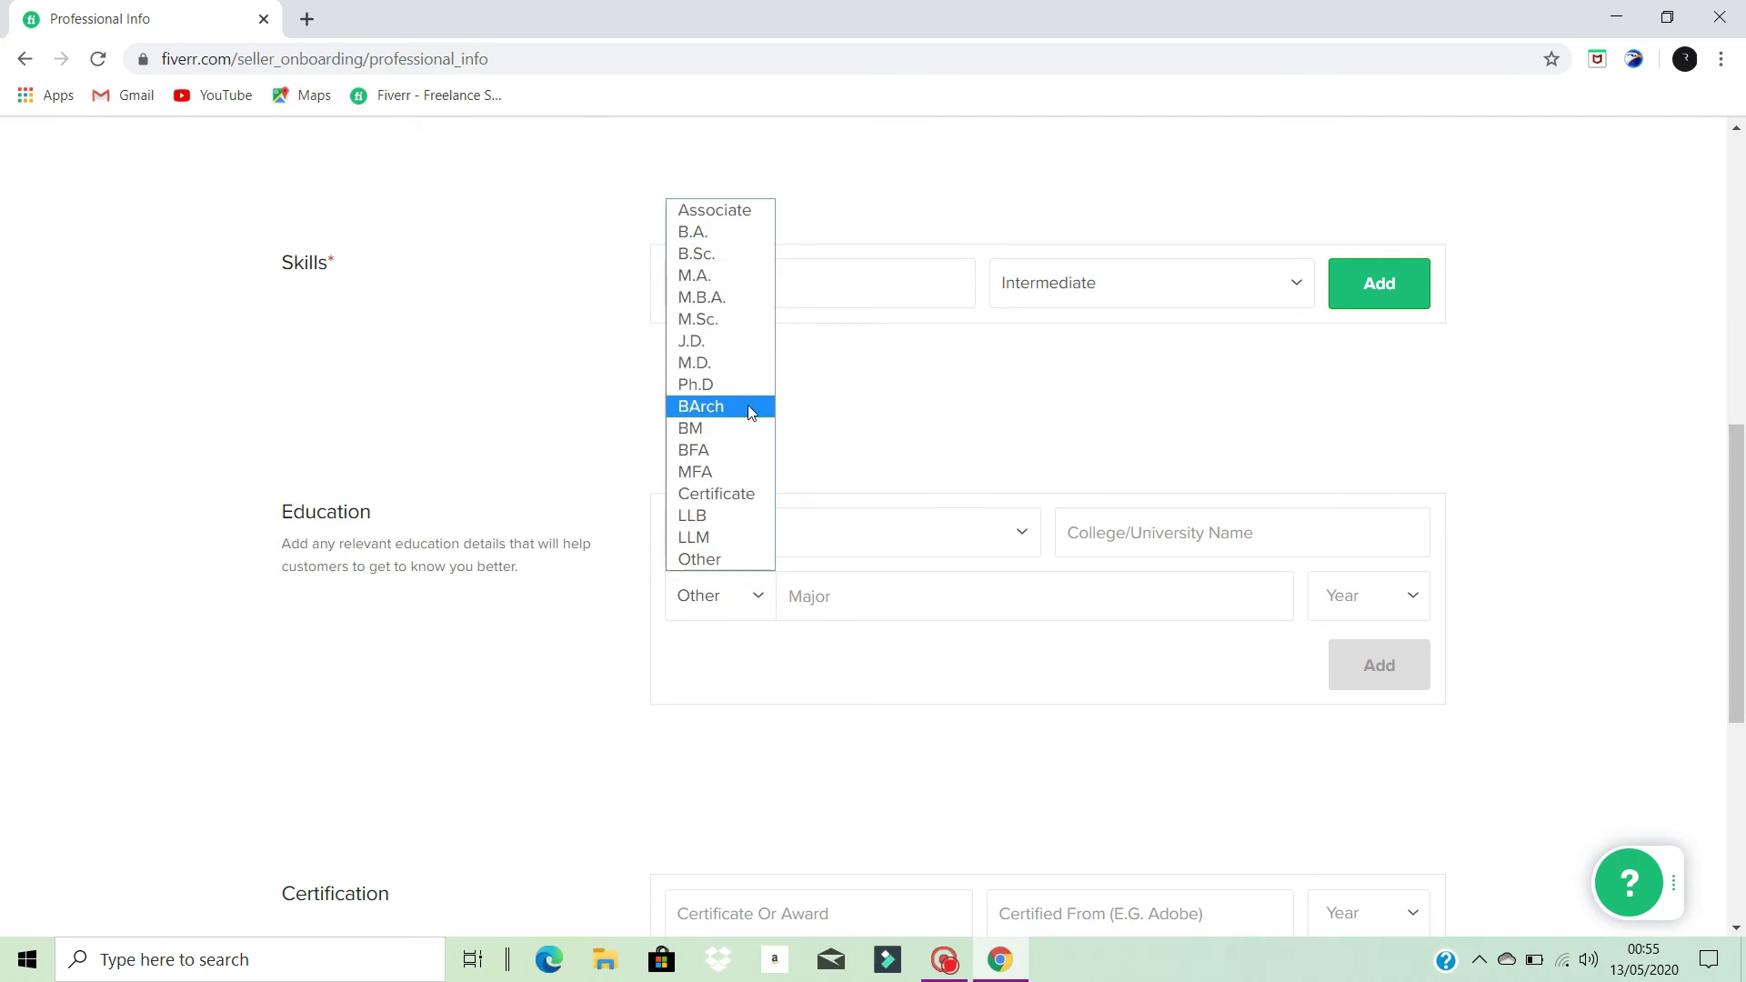
click(762, 596)
click(935, 602)
scroll(1342, 691, down, 6)
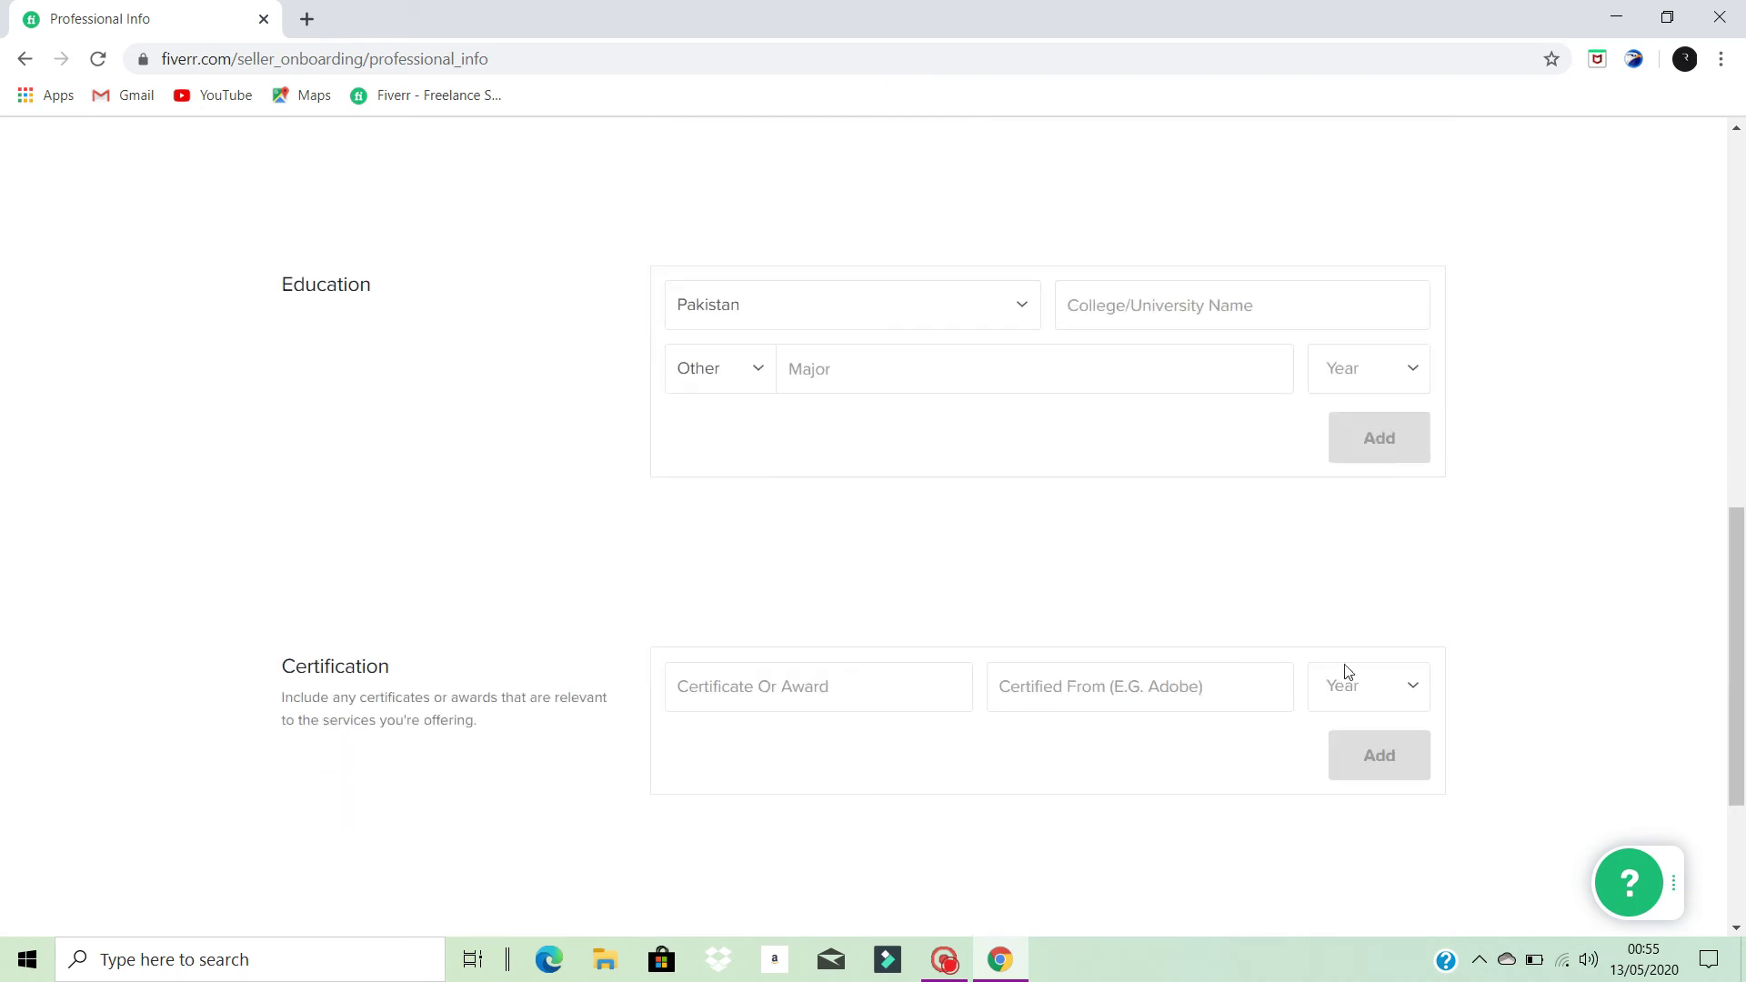
scroll(1346, 545, up, 5)
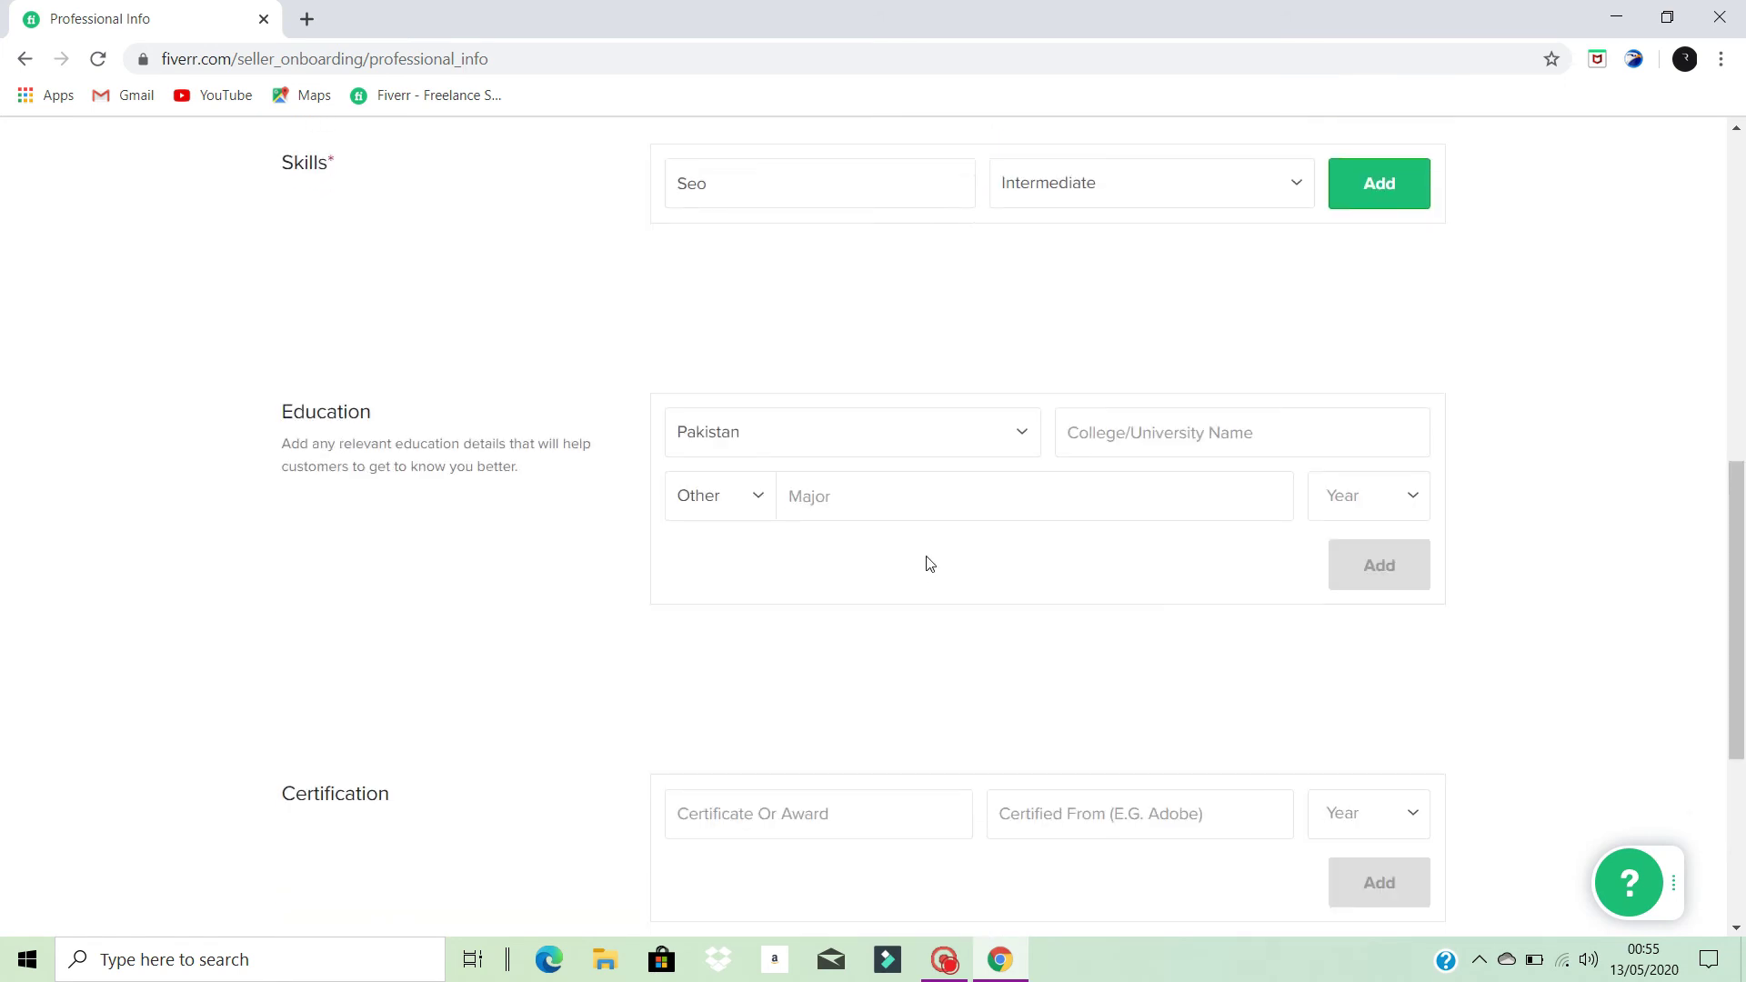
scroll(927, 565, down, 5)
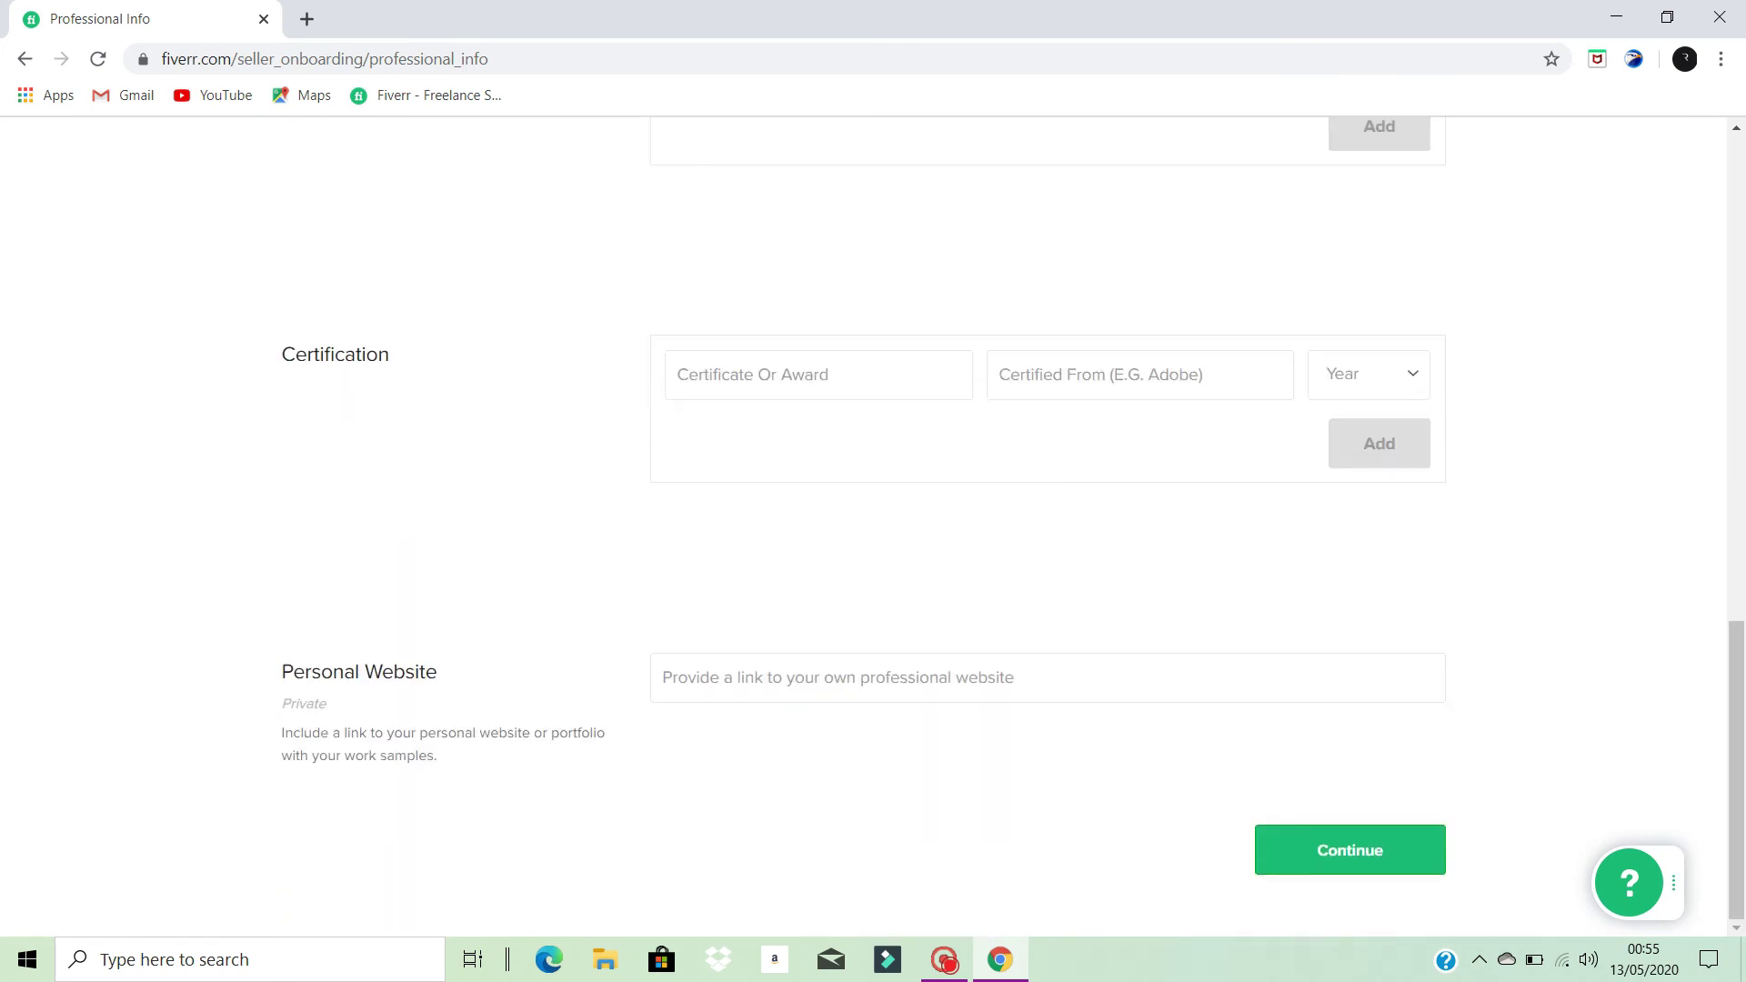
scroll(937, 518, up, 3)
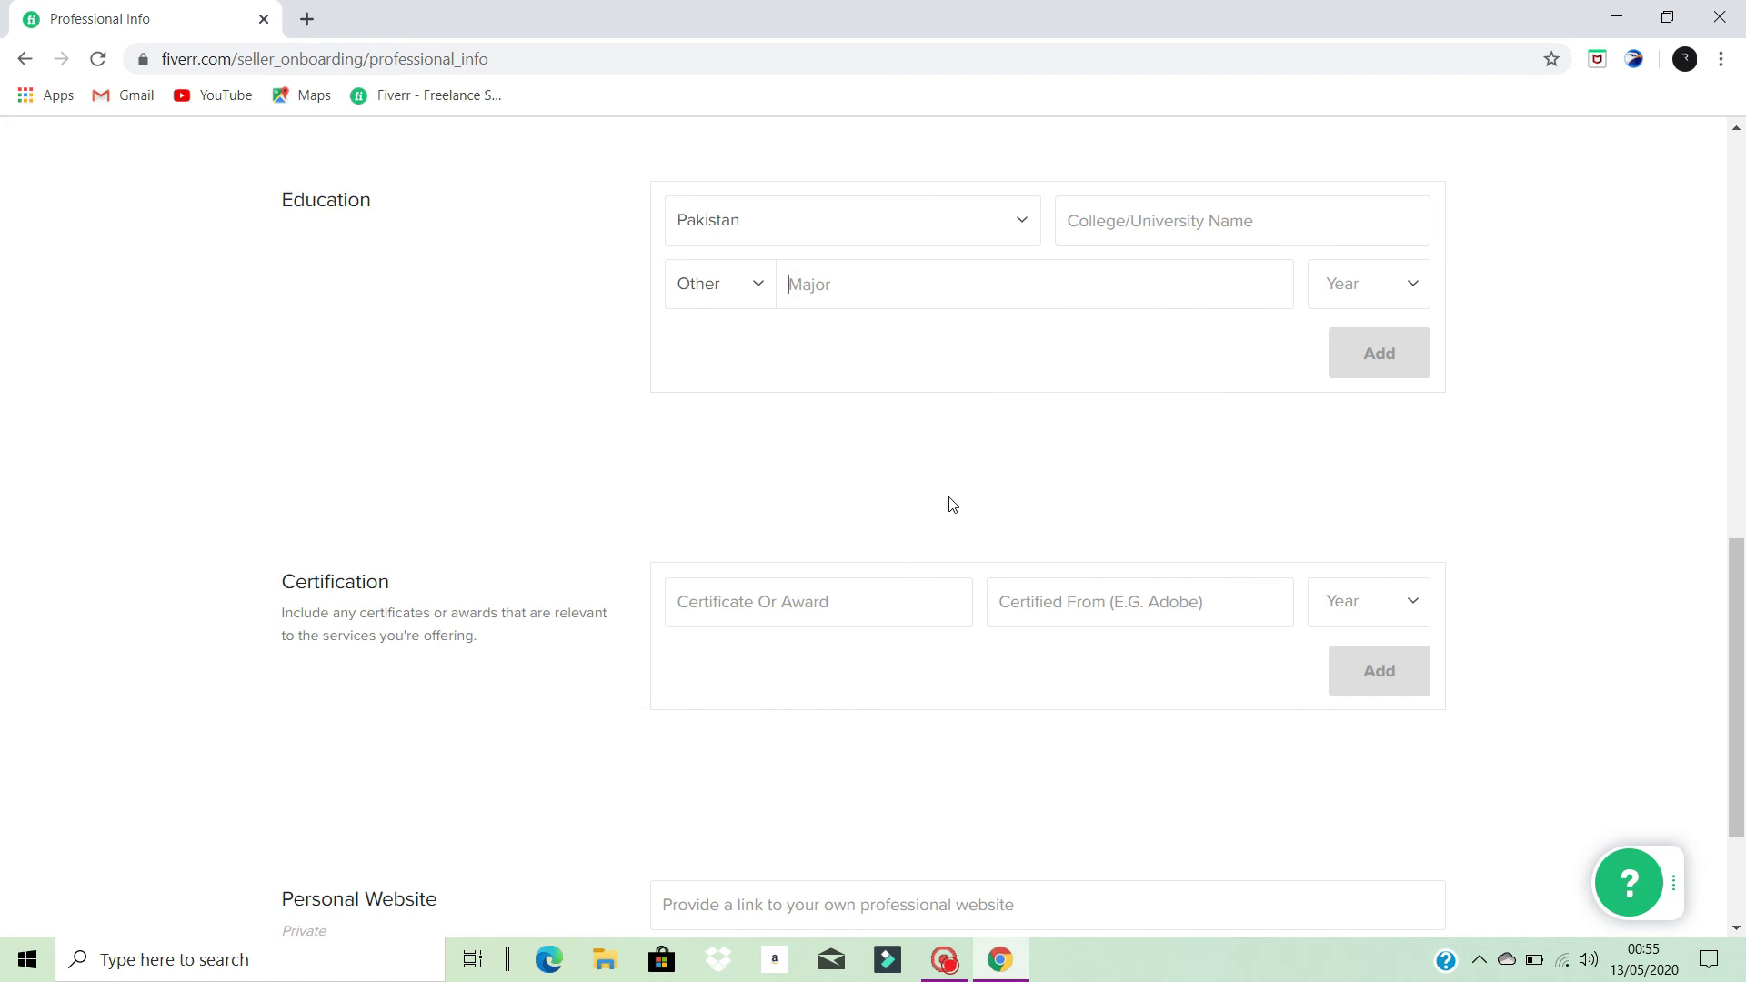
scroll(955, 495, down, 3)
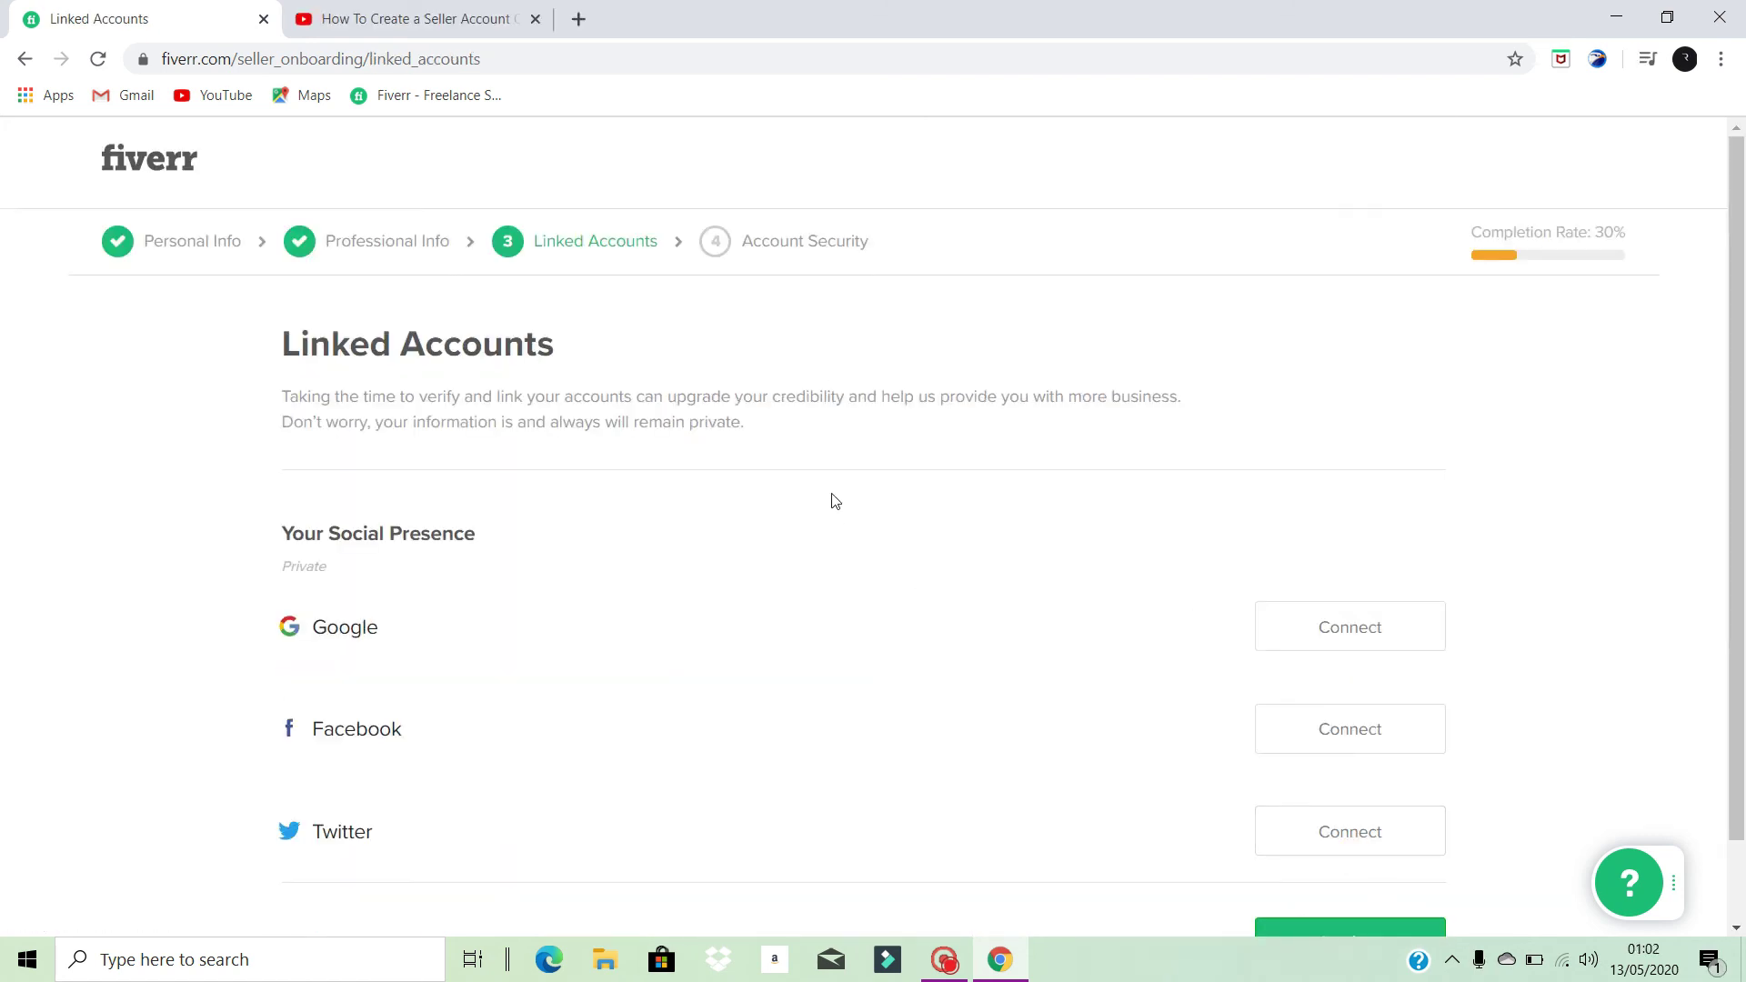
- Connect a Google account, allow Fiverr access, and continue to Account Security
scroll(554, 537, down, 1)
scroll(554, 534, up, 1)
scroll(508, 481, down, 1)
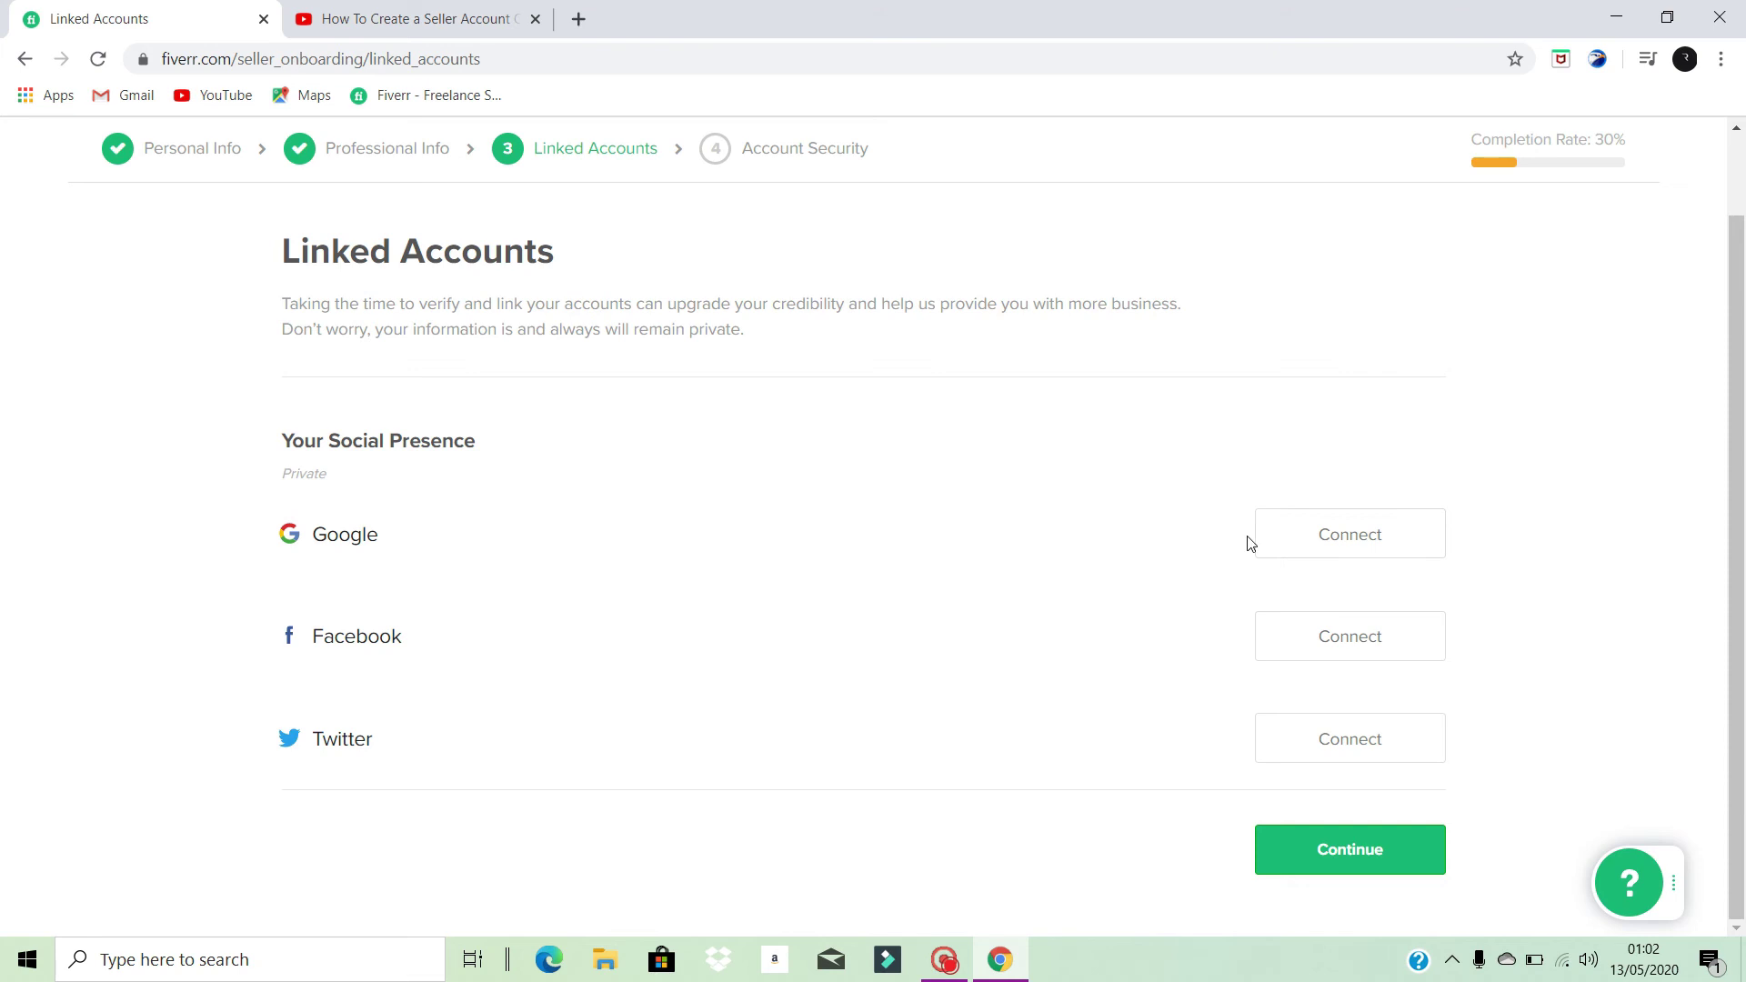
click(1315, 541)
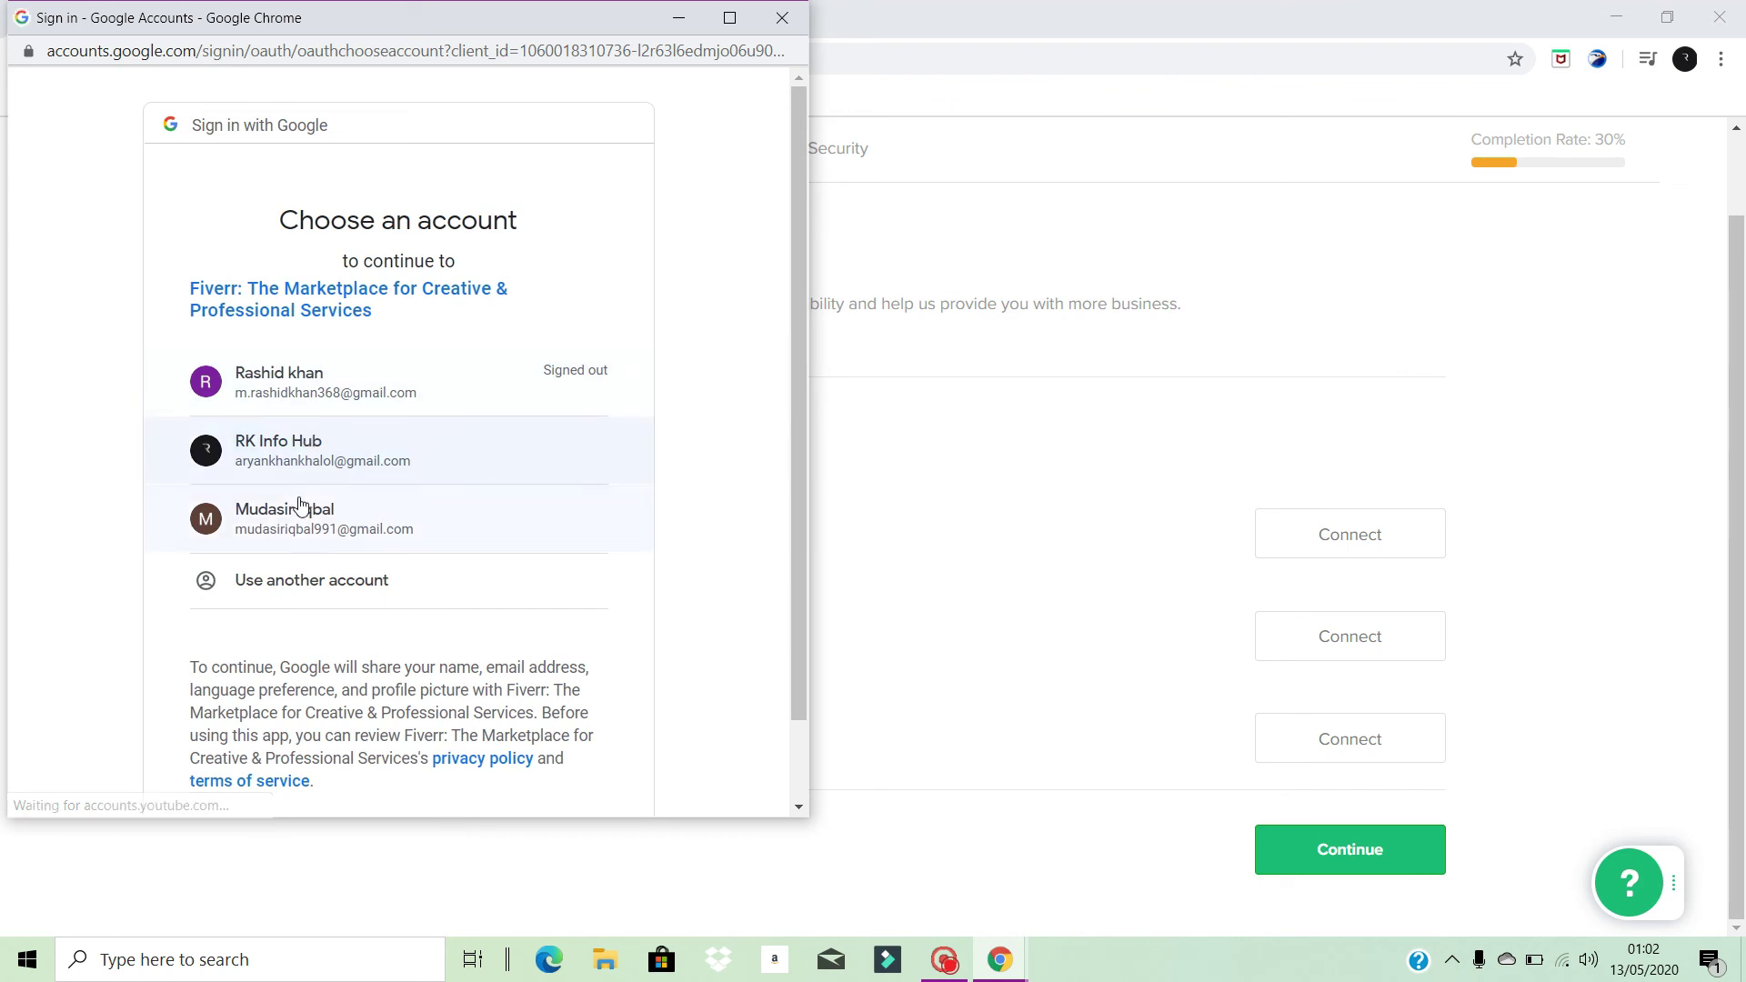
click(300, 518)
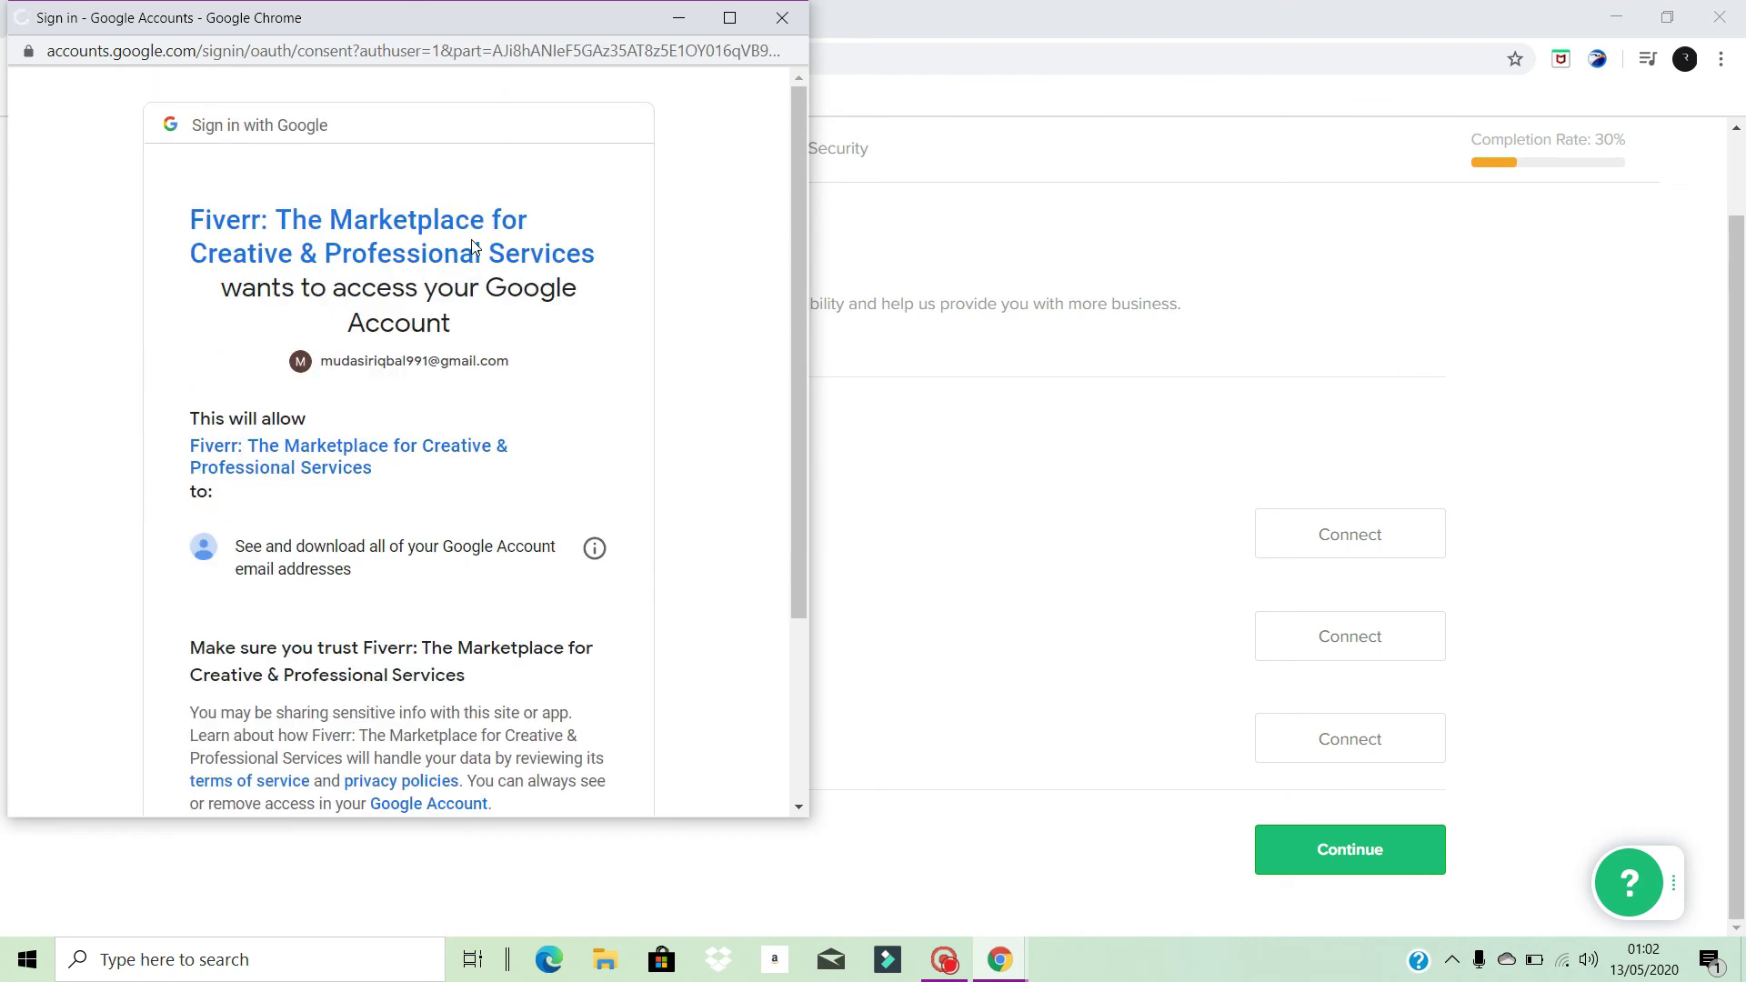
scroll(544, 350, down, 3)
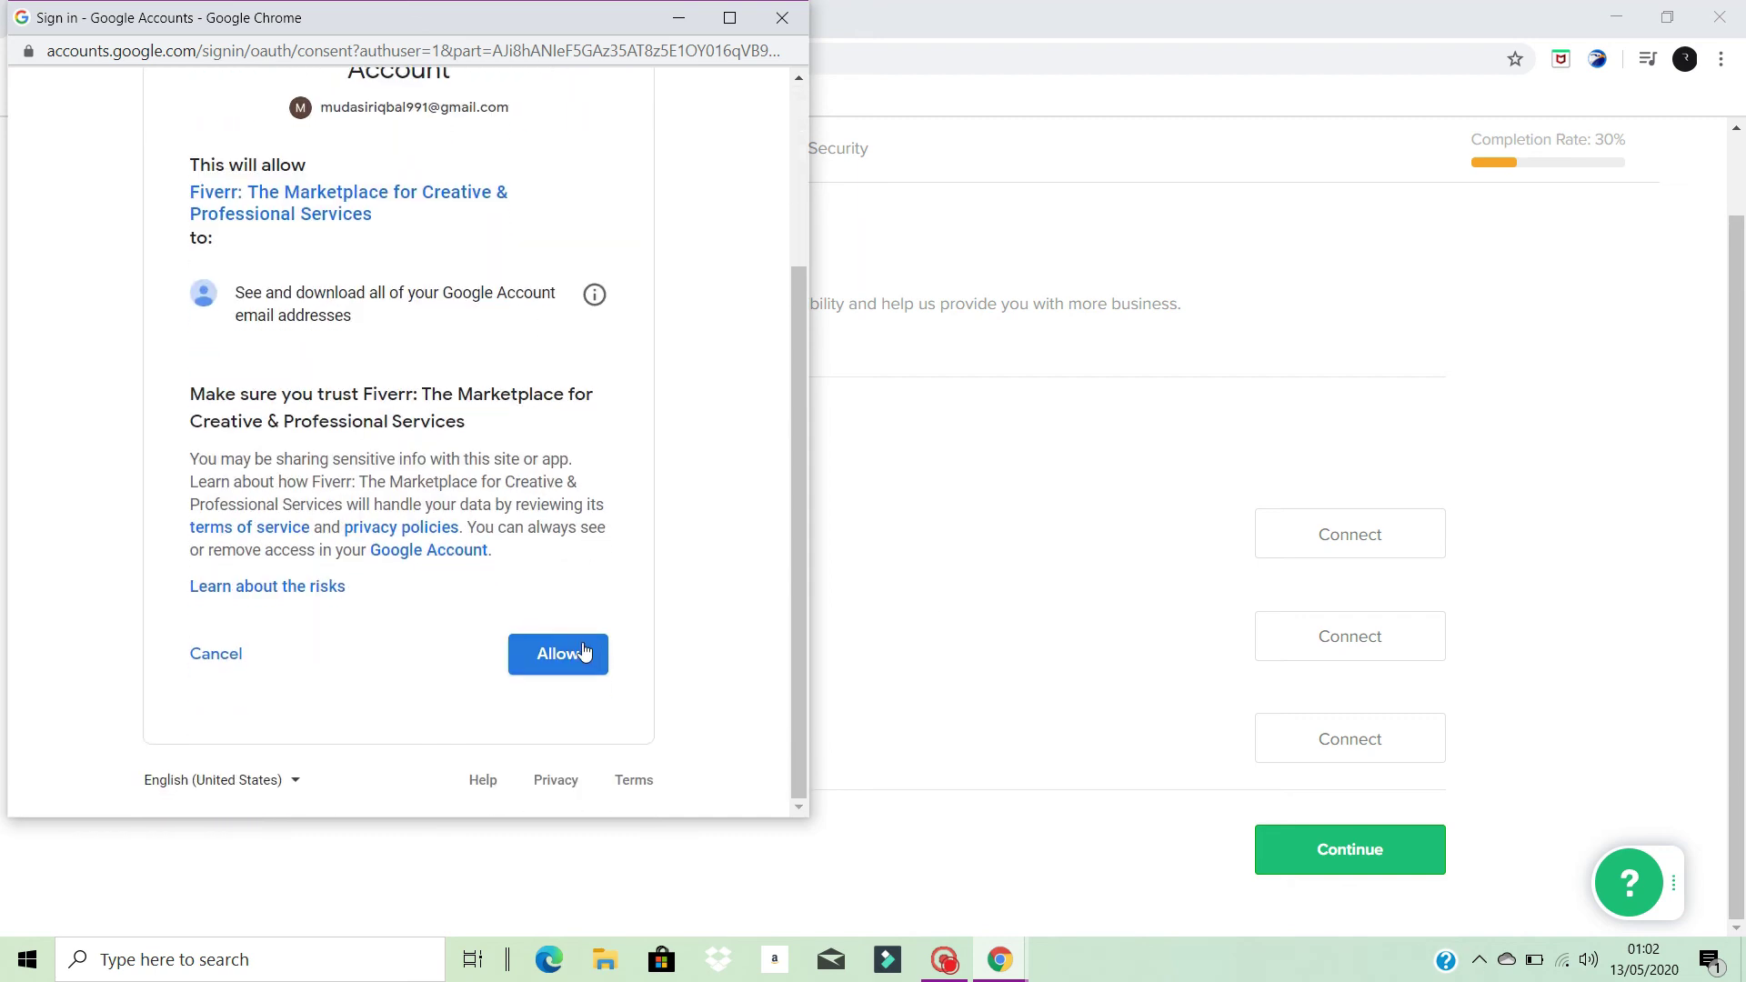
click(586, 680)
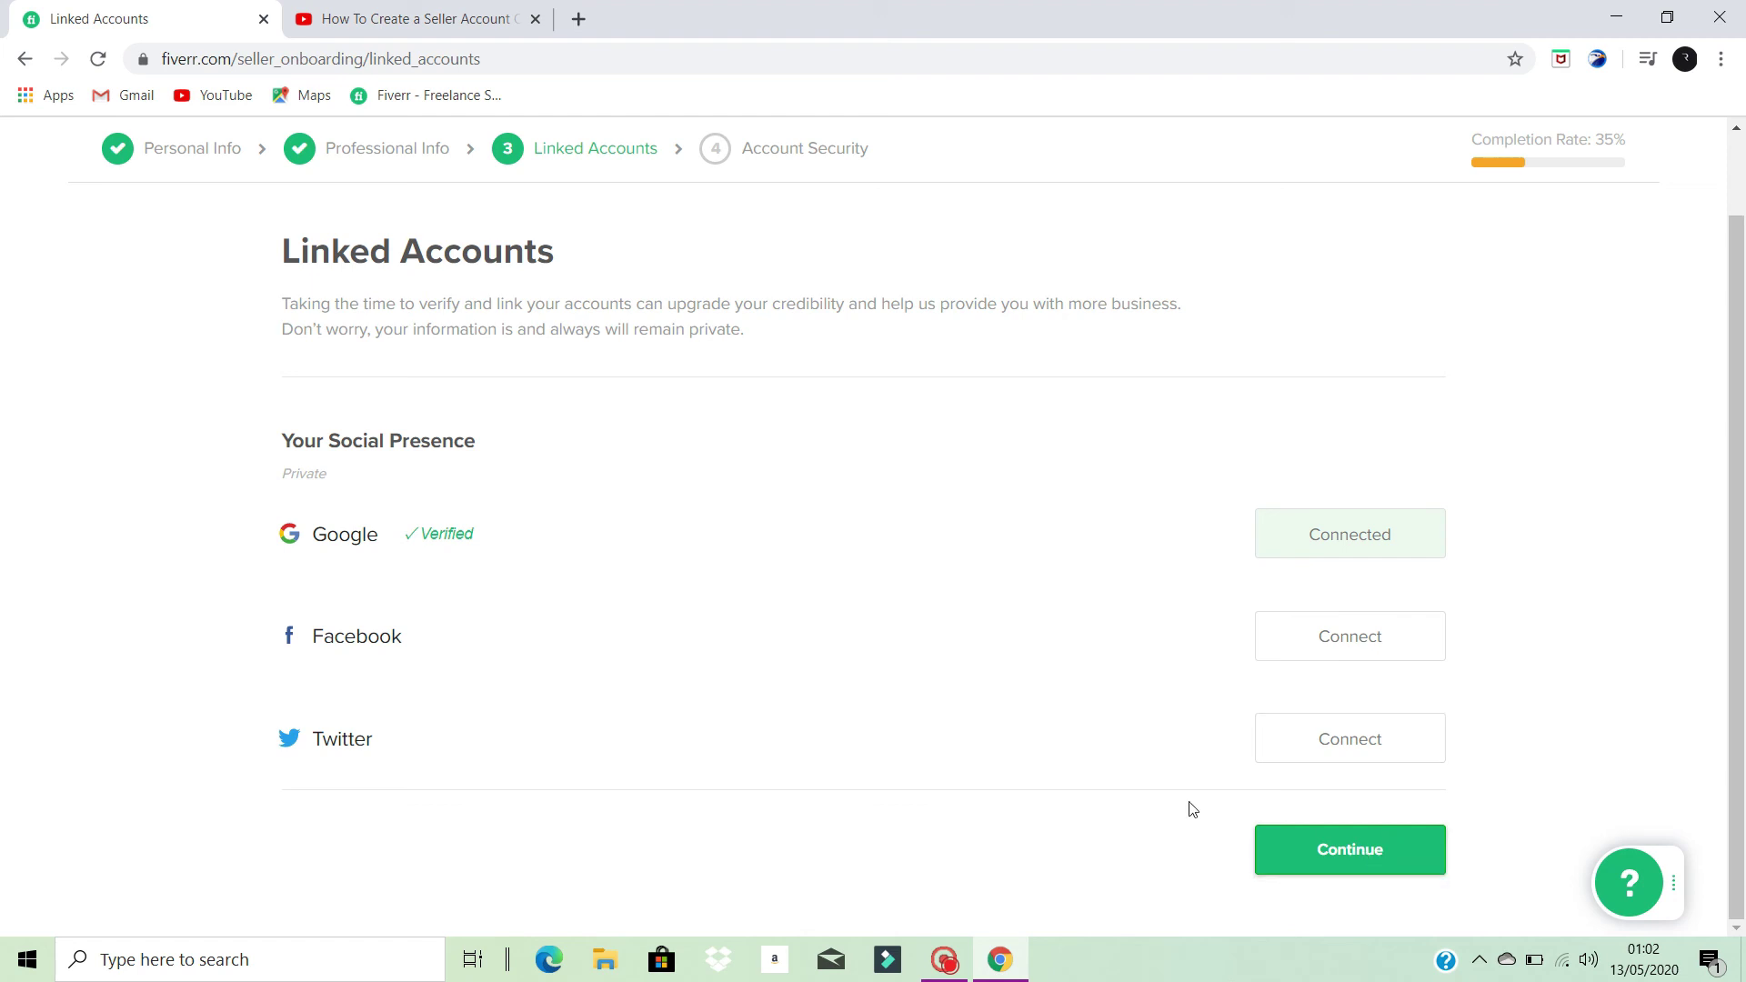
click(1320, 851)
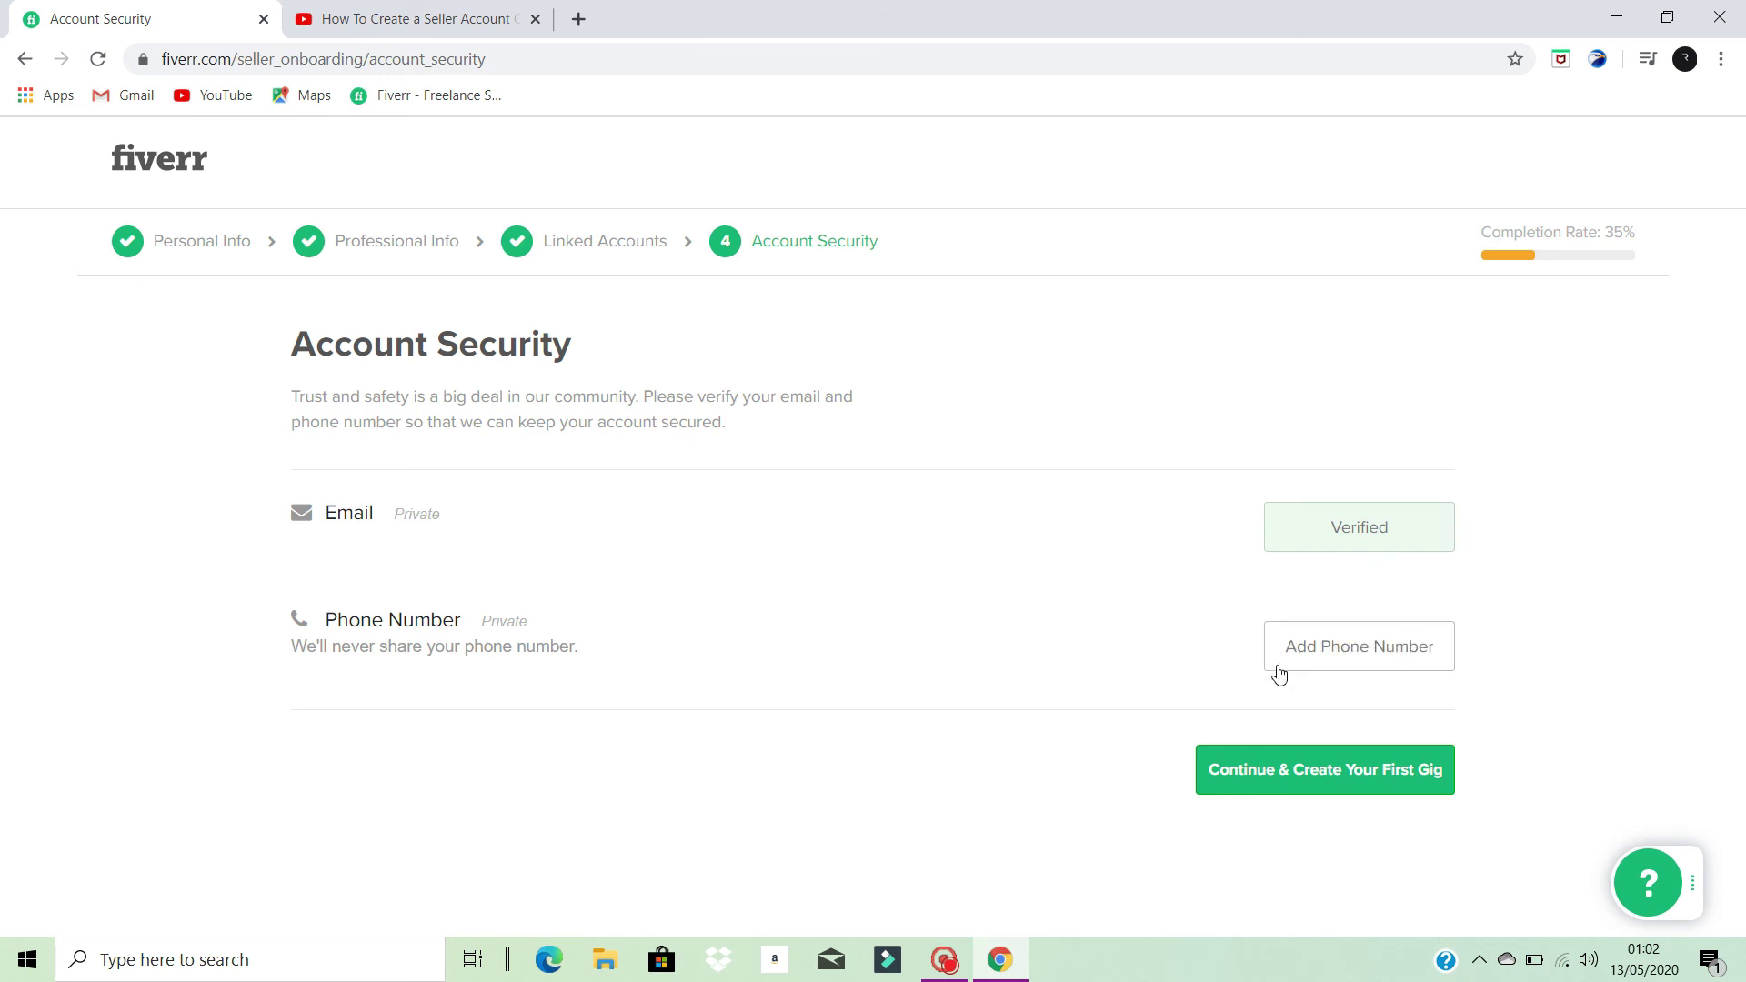
- Add and verify the phone number on the Account Security step
click(1415, 647)
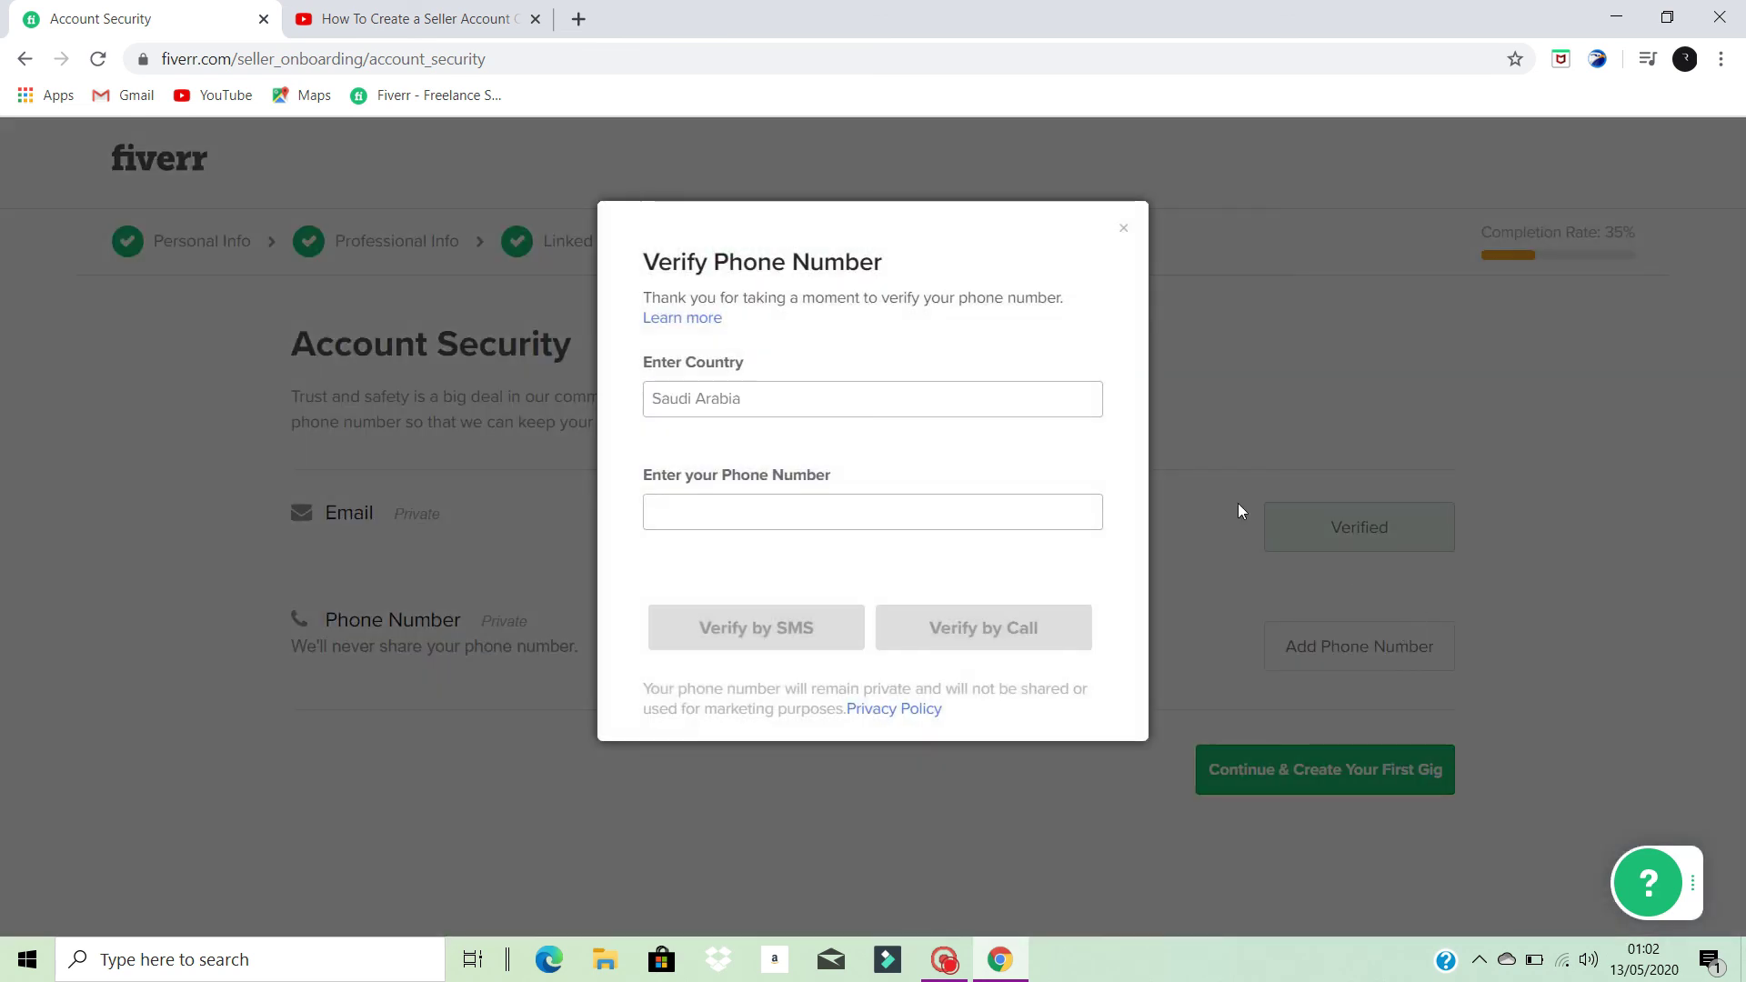
click(857, 506)
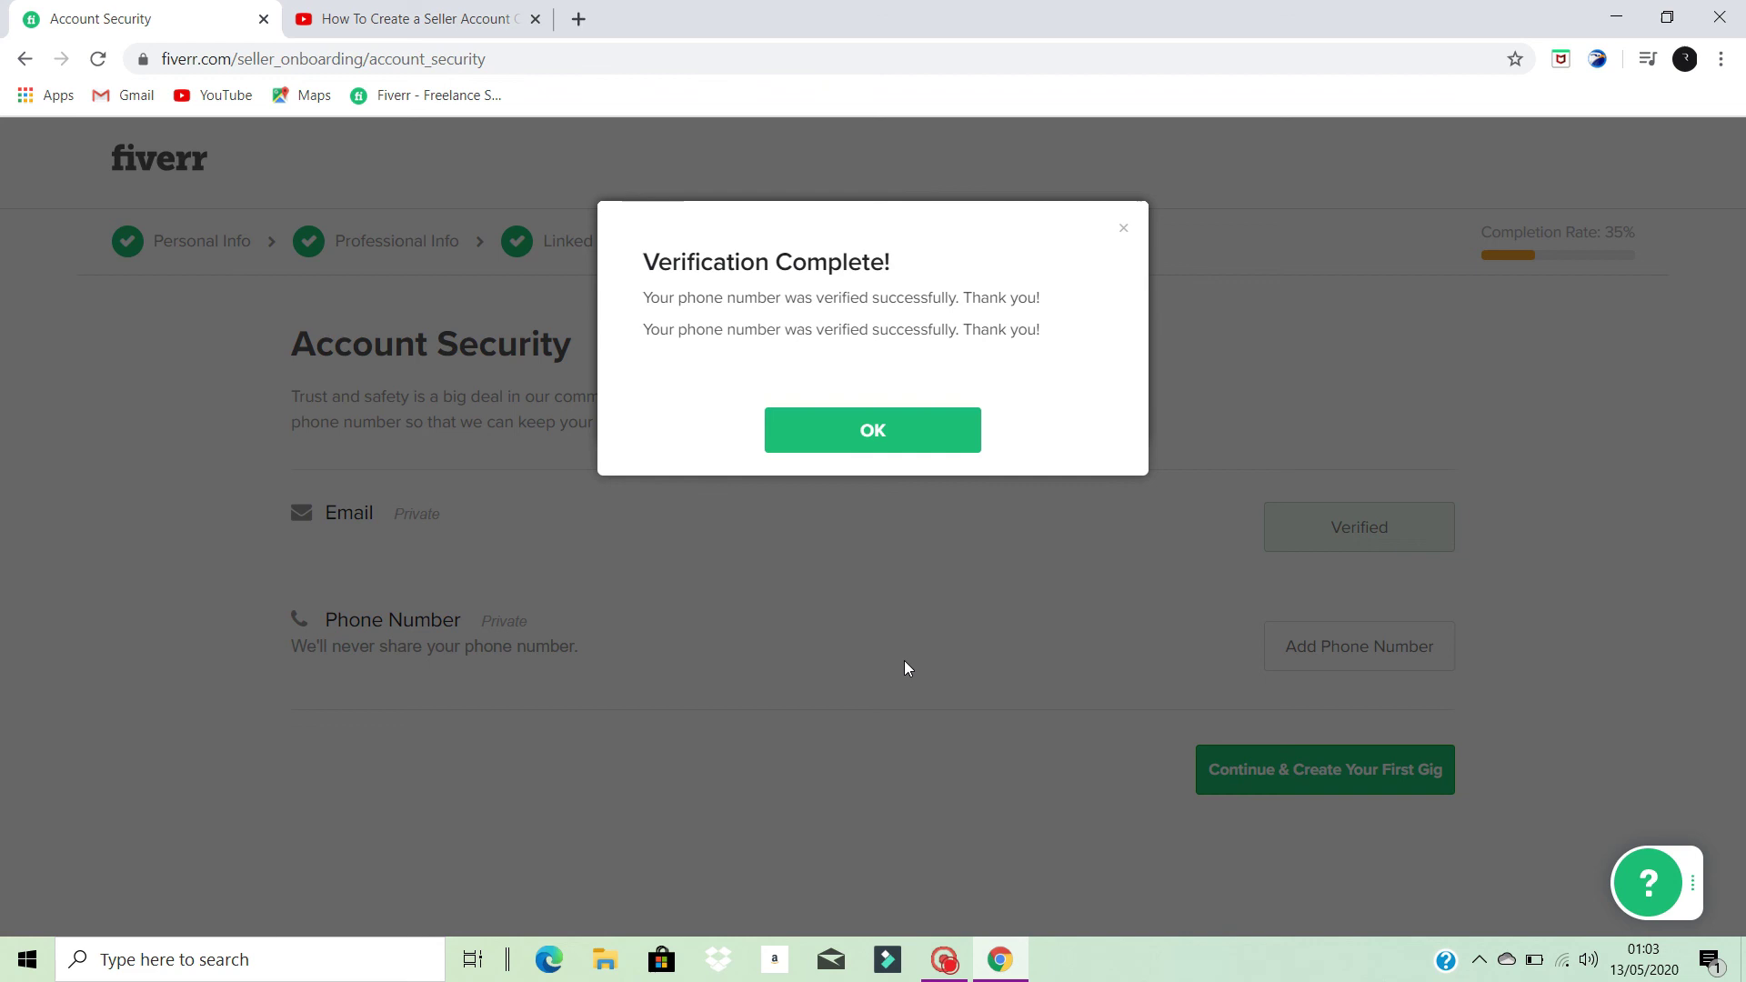
click(884, 436)
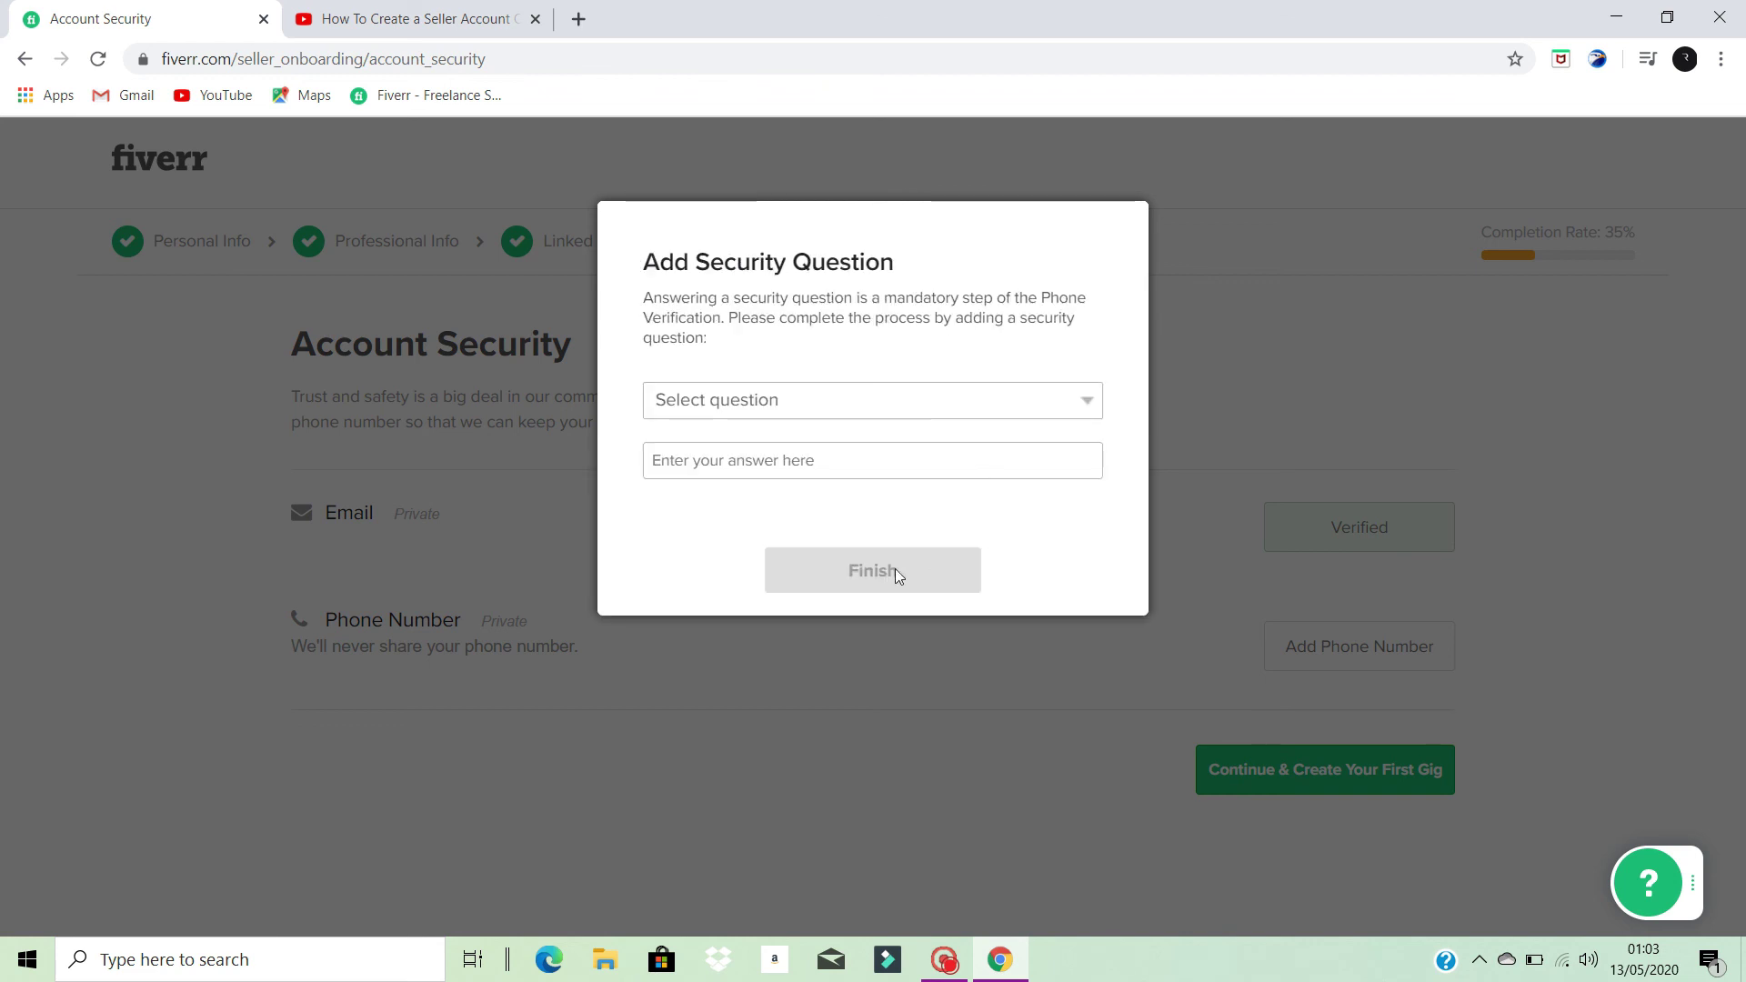
- Pick the favorite-childhood-friend security question, enter its answer, and submit it
click(1077, 398)
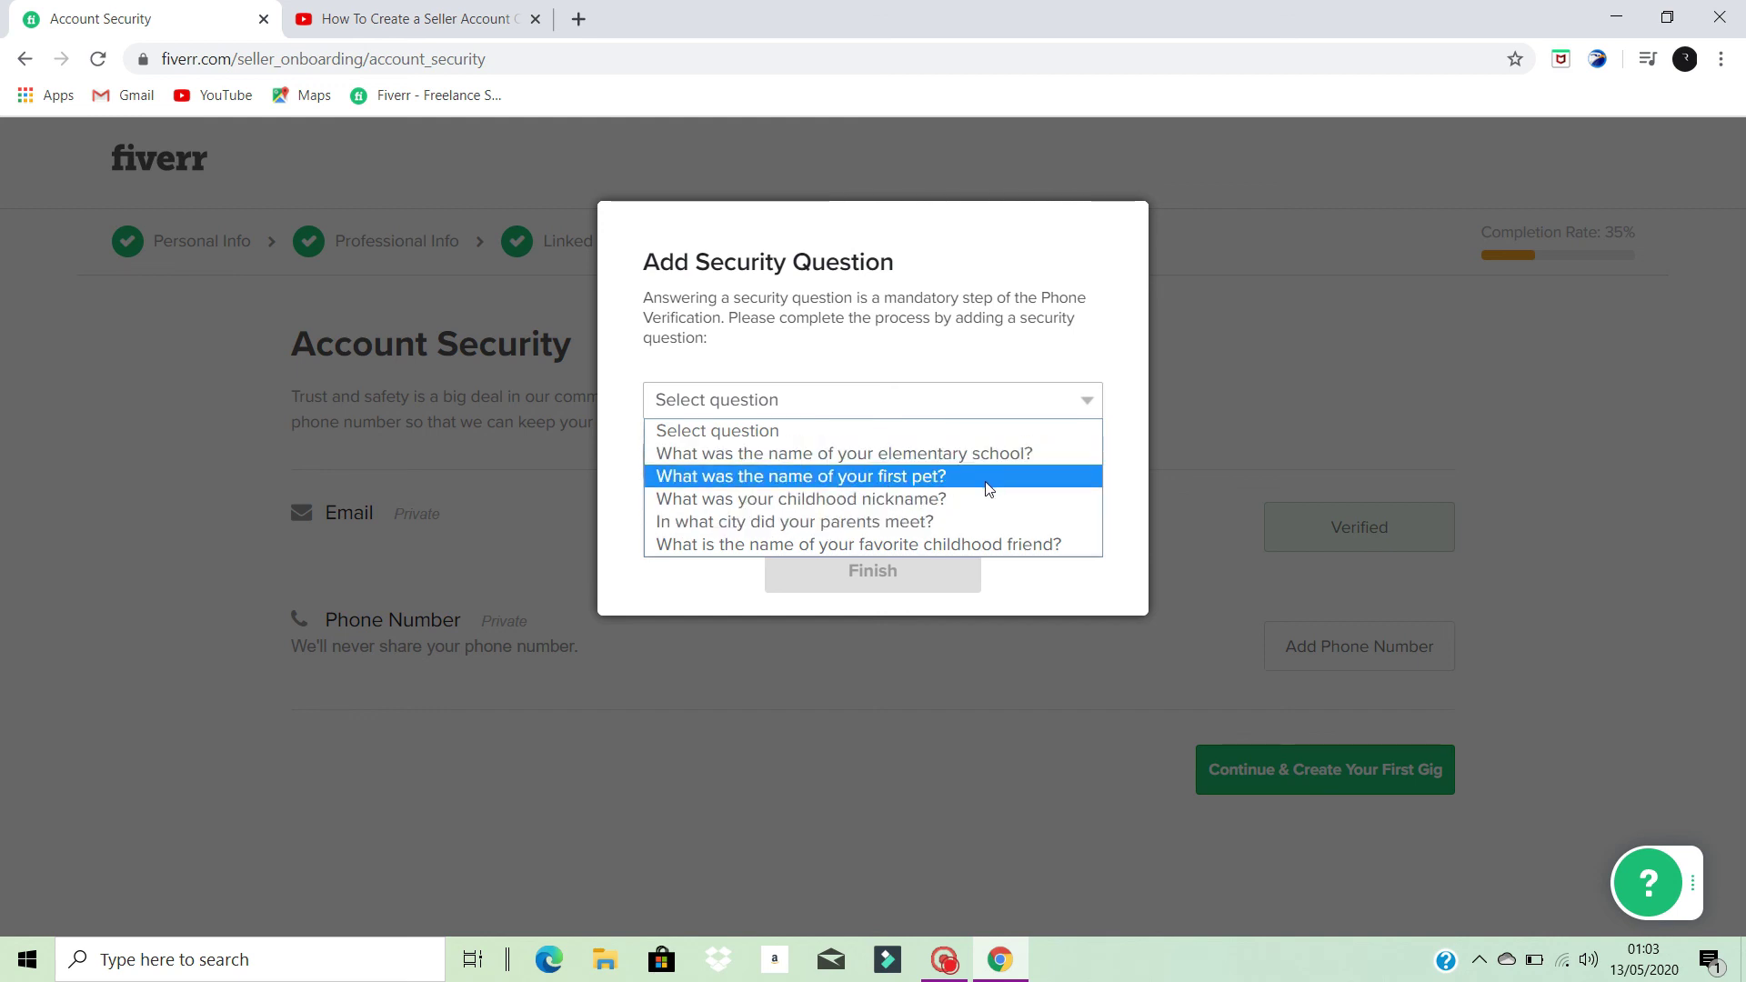
click(1051, 548)
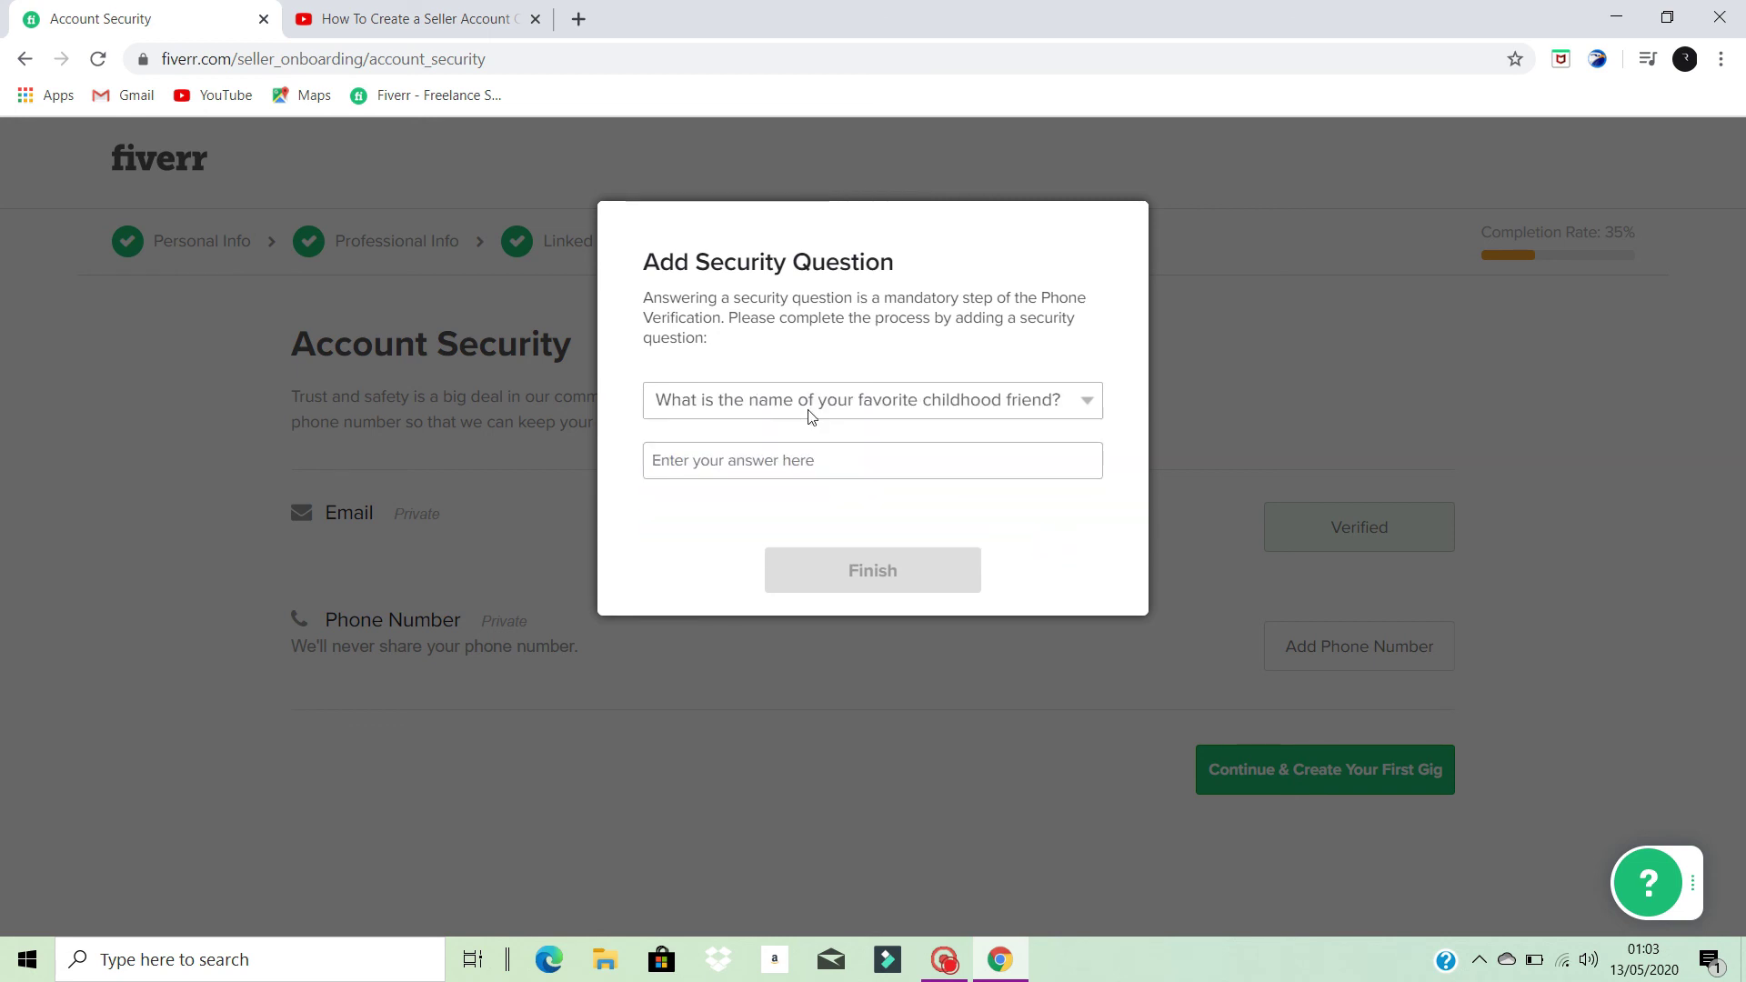
click(1089, 402)
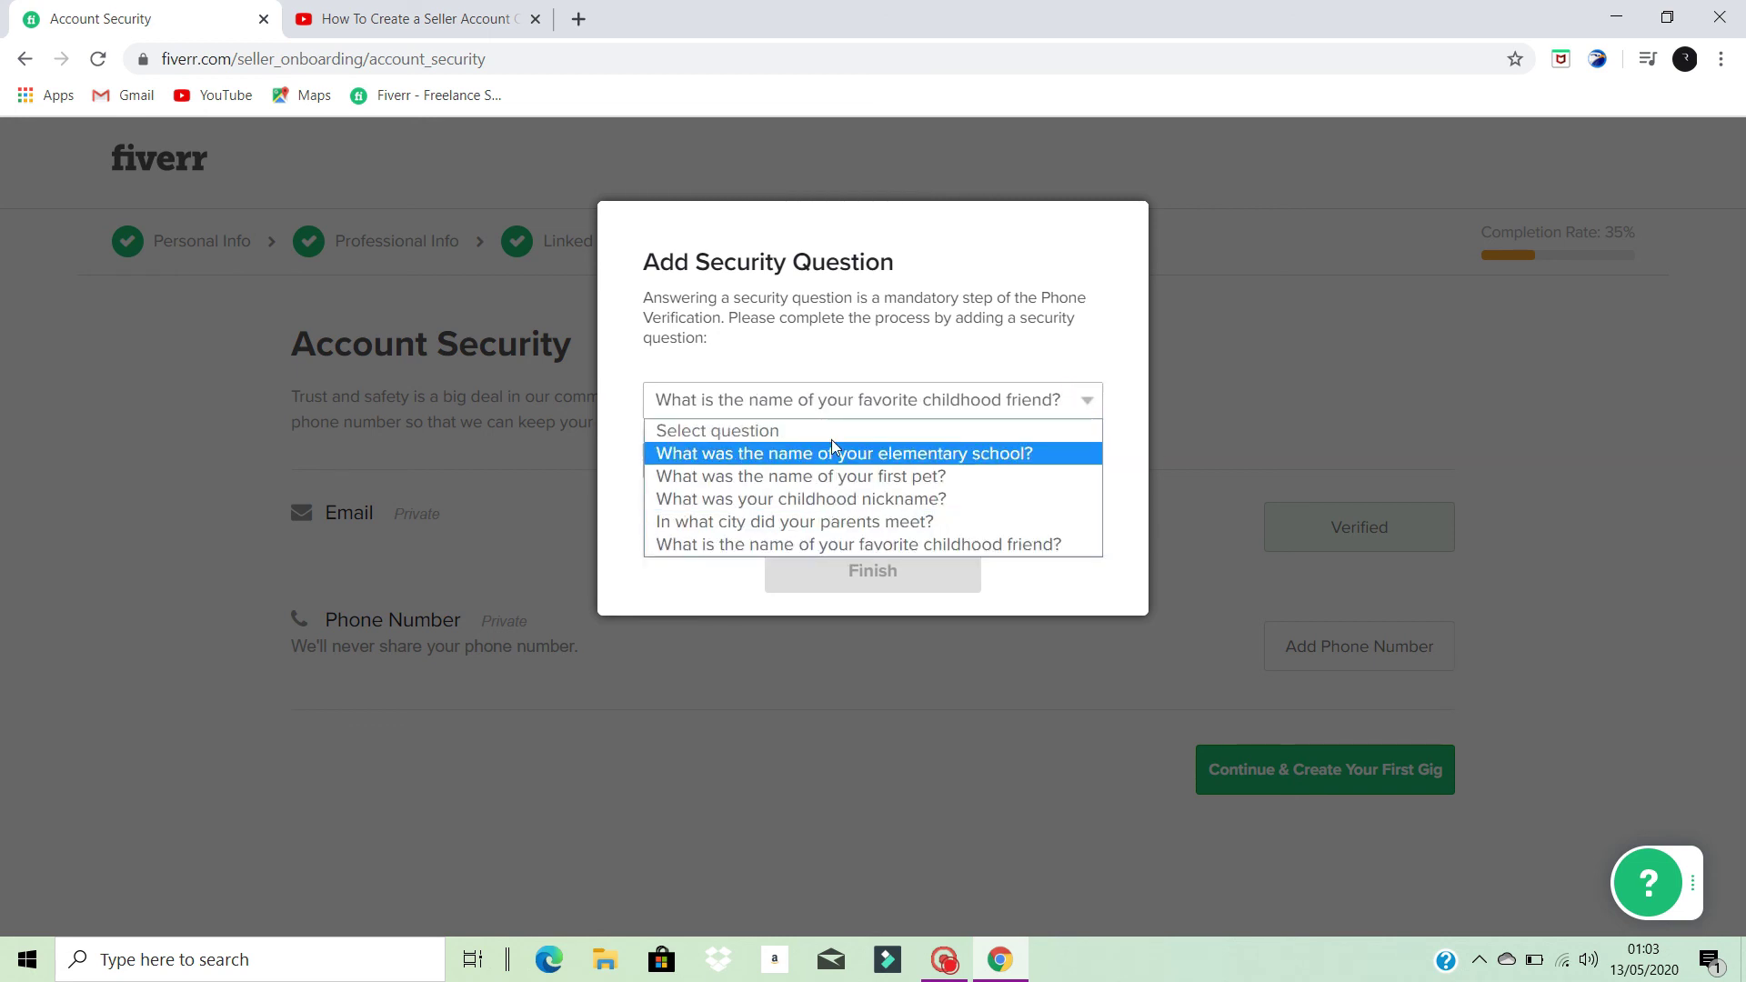
click(940, 550)
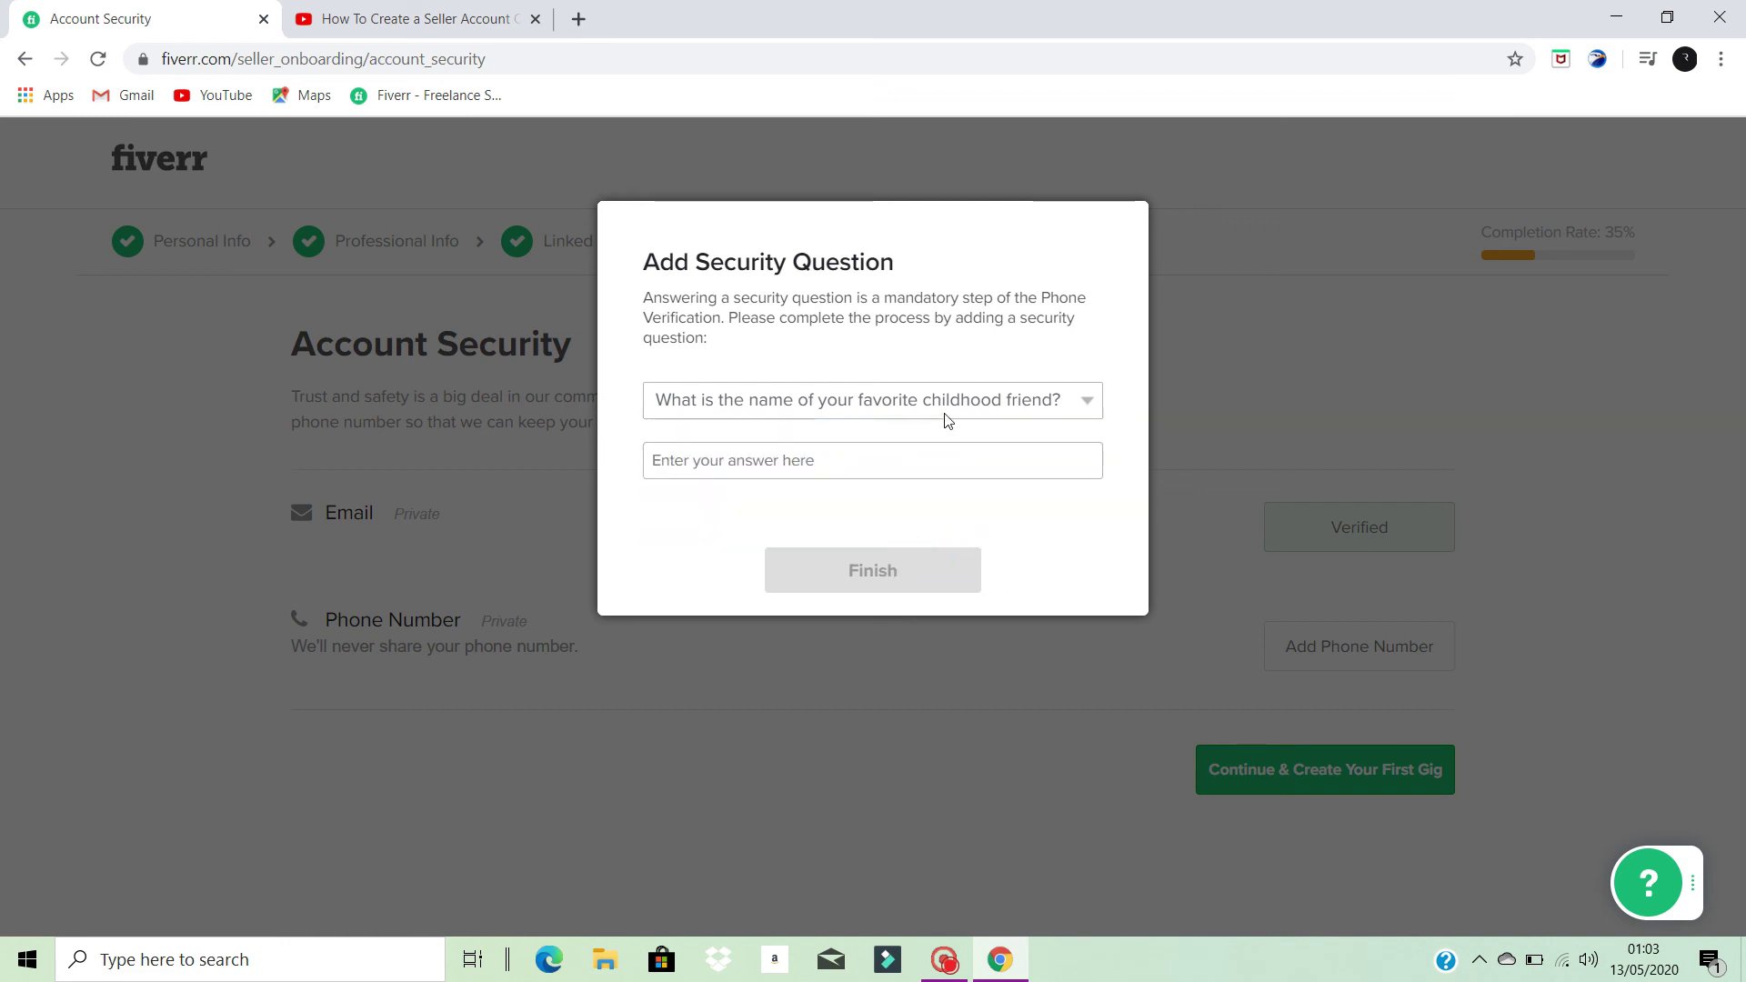
click(1080, 460)
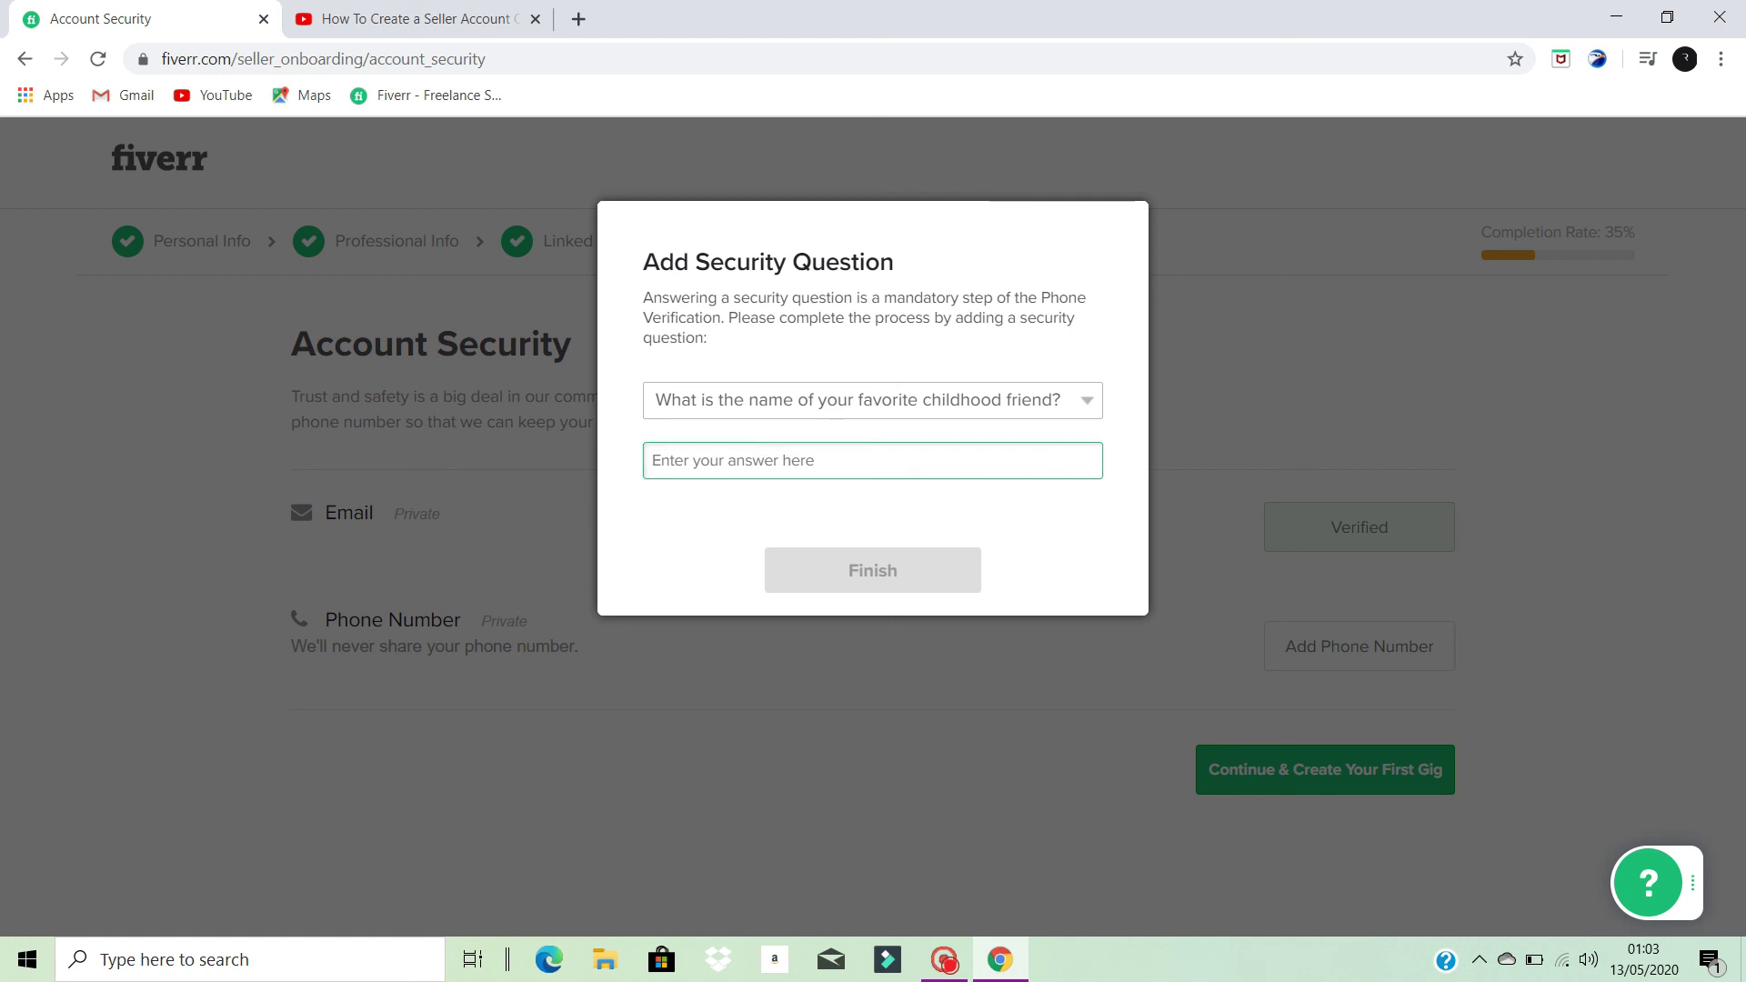
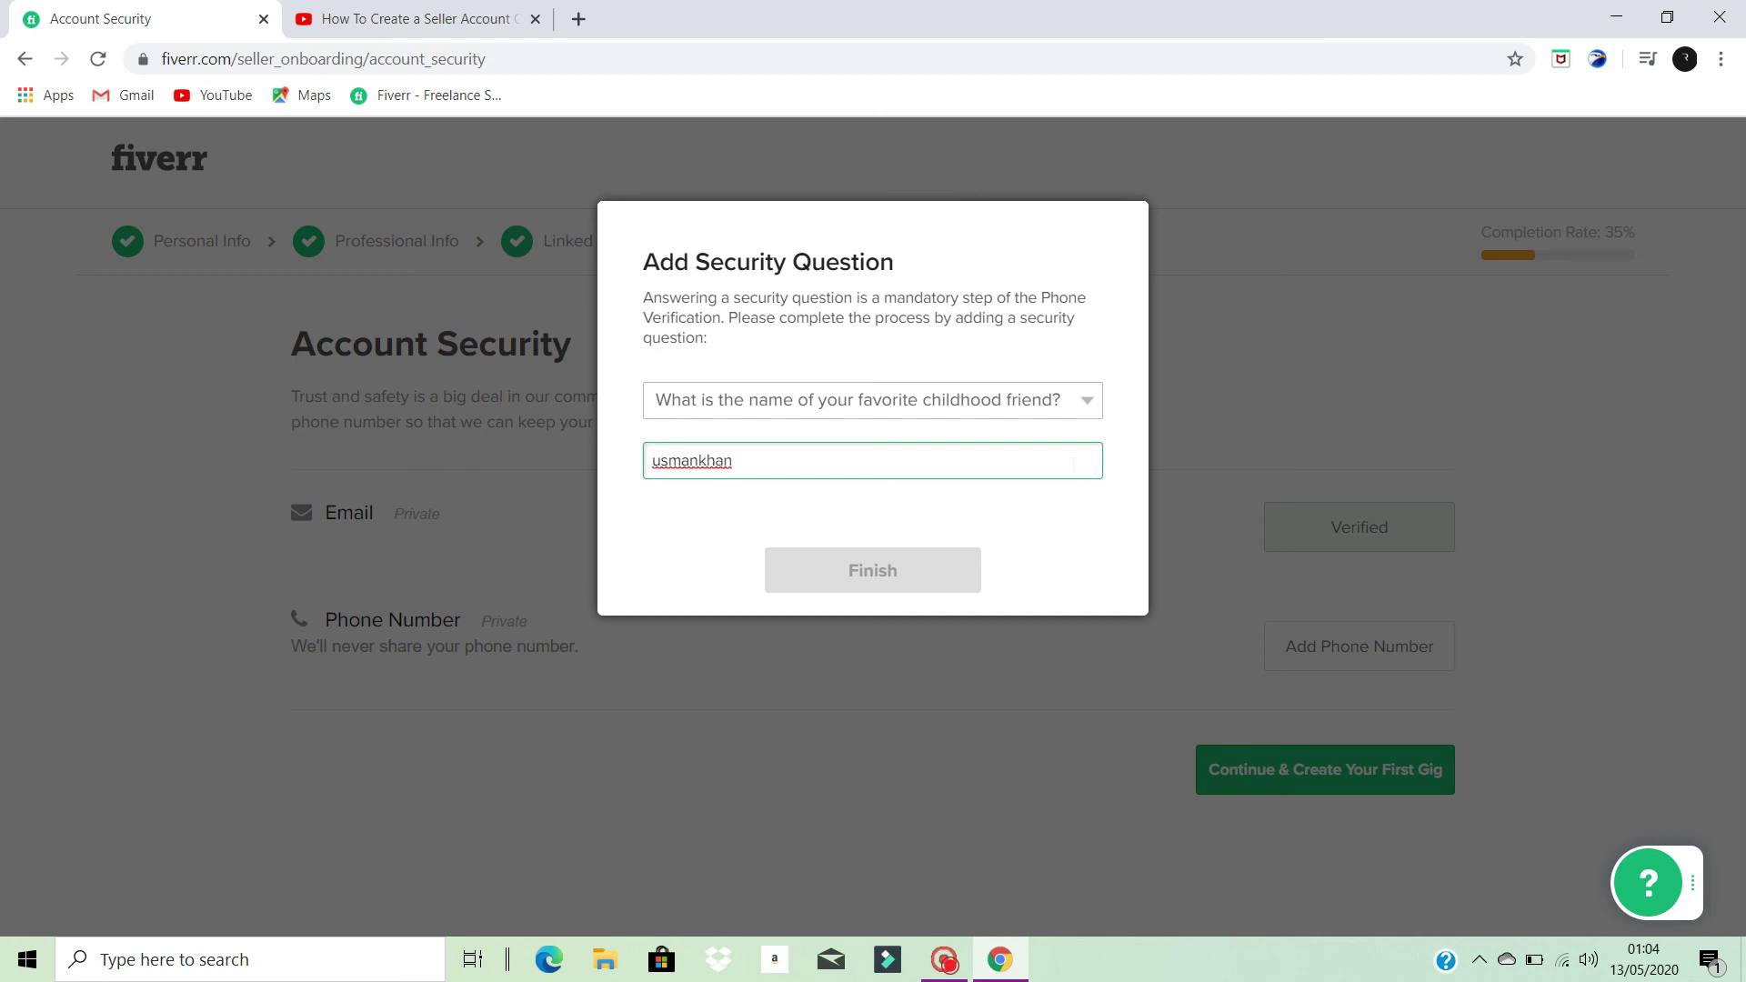
click(766, 571)
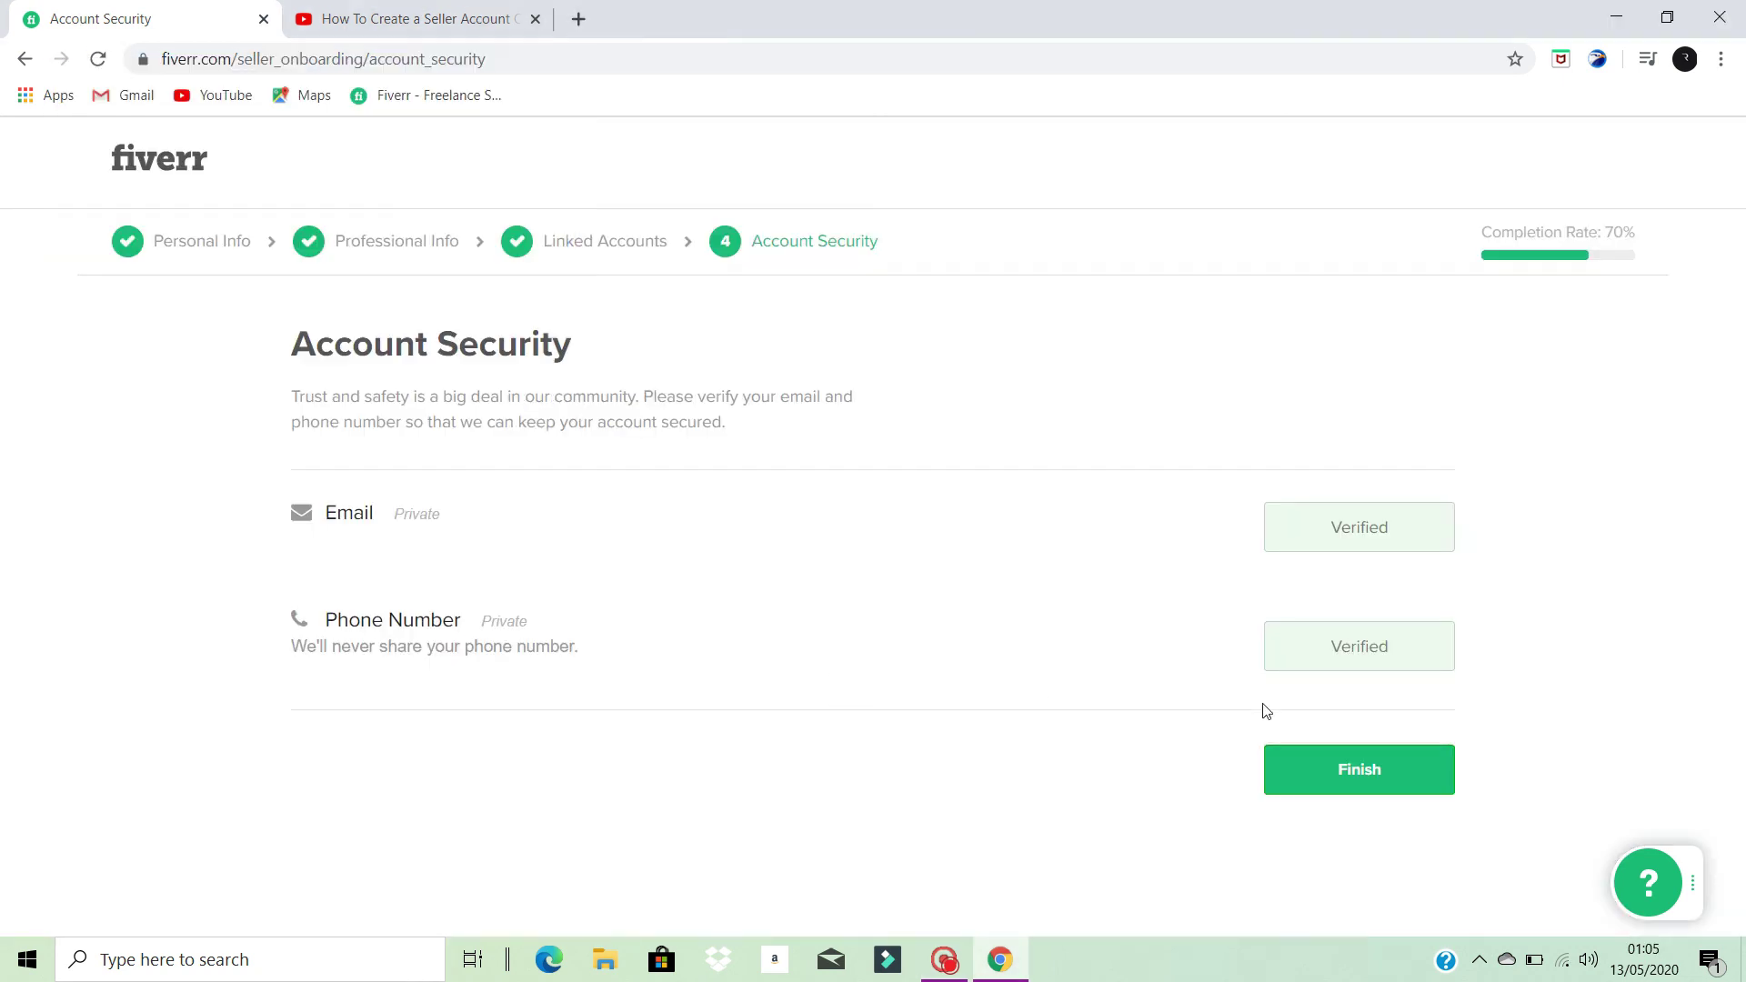
- Finish the Account Security step and confirm All Done to open the new gig Overview page
click(1370, 780)
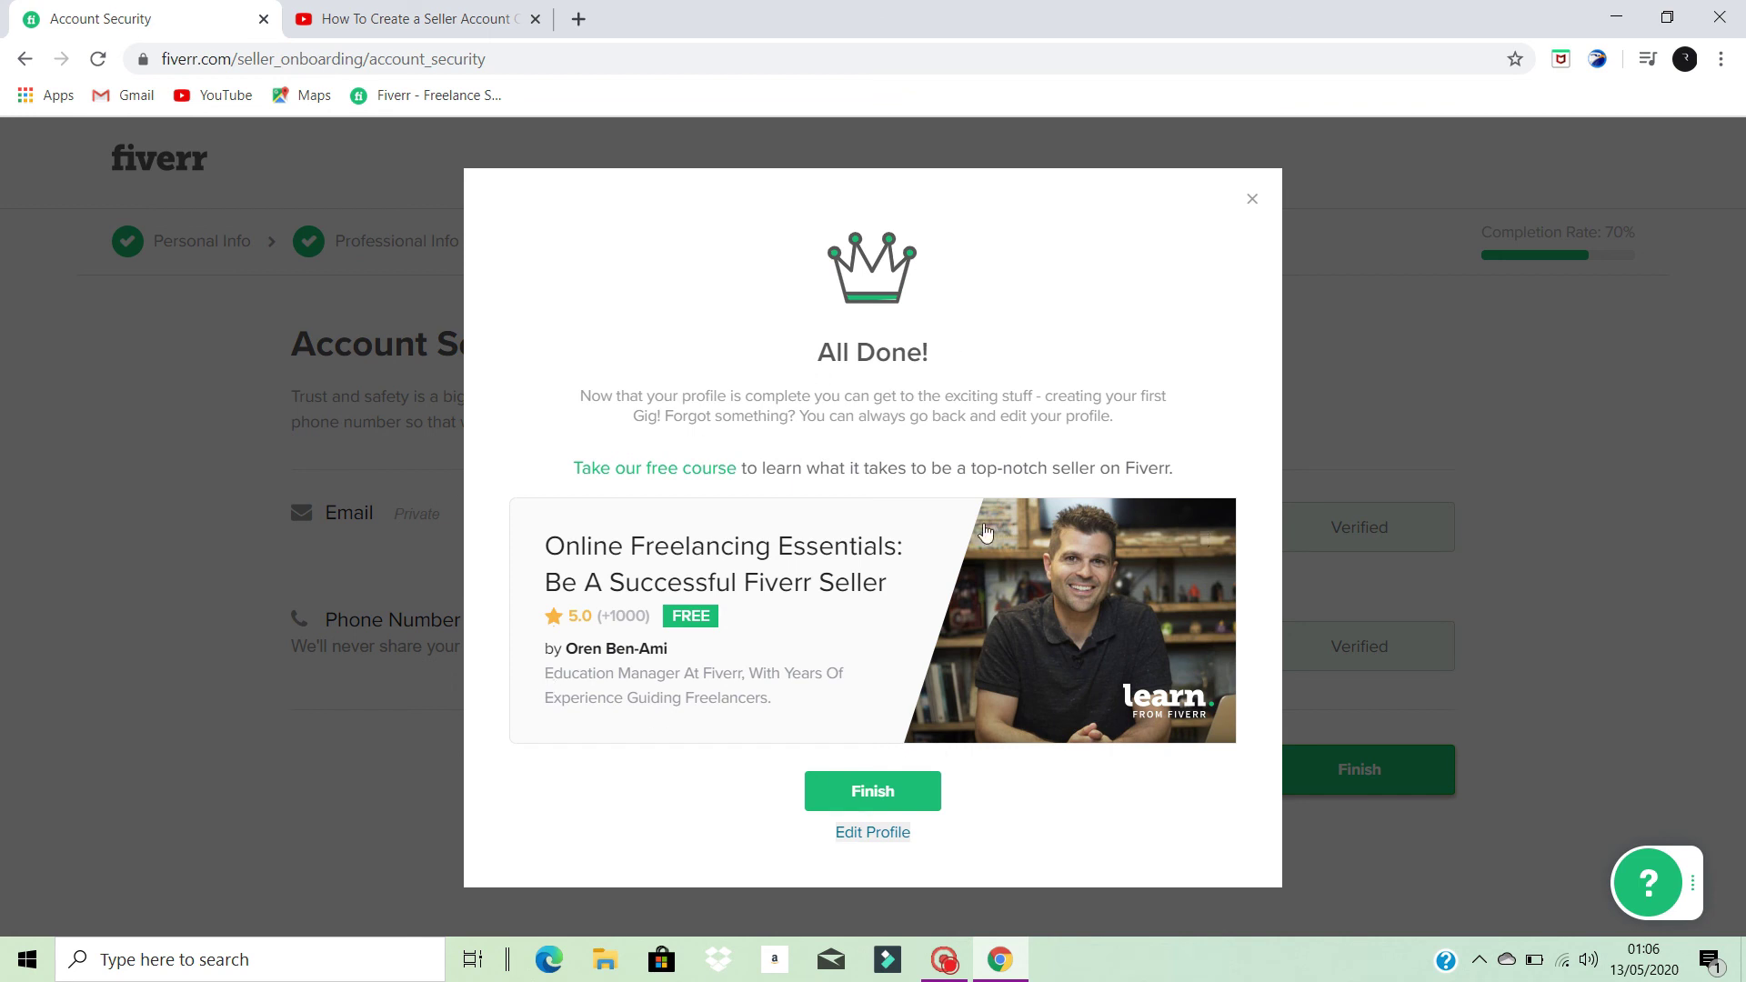
click(1251, 199)
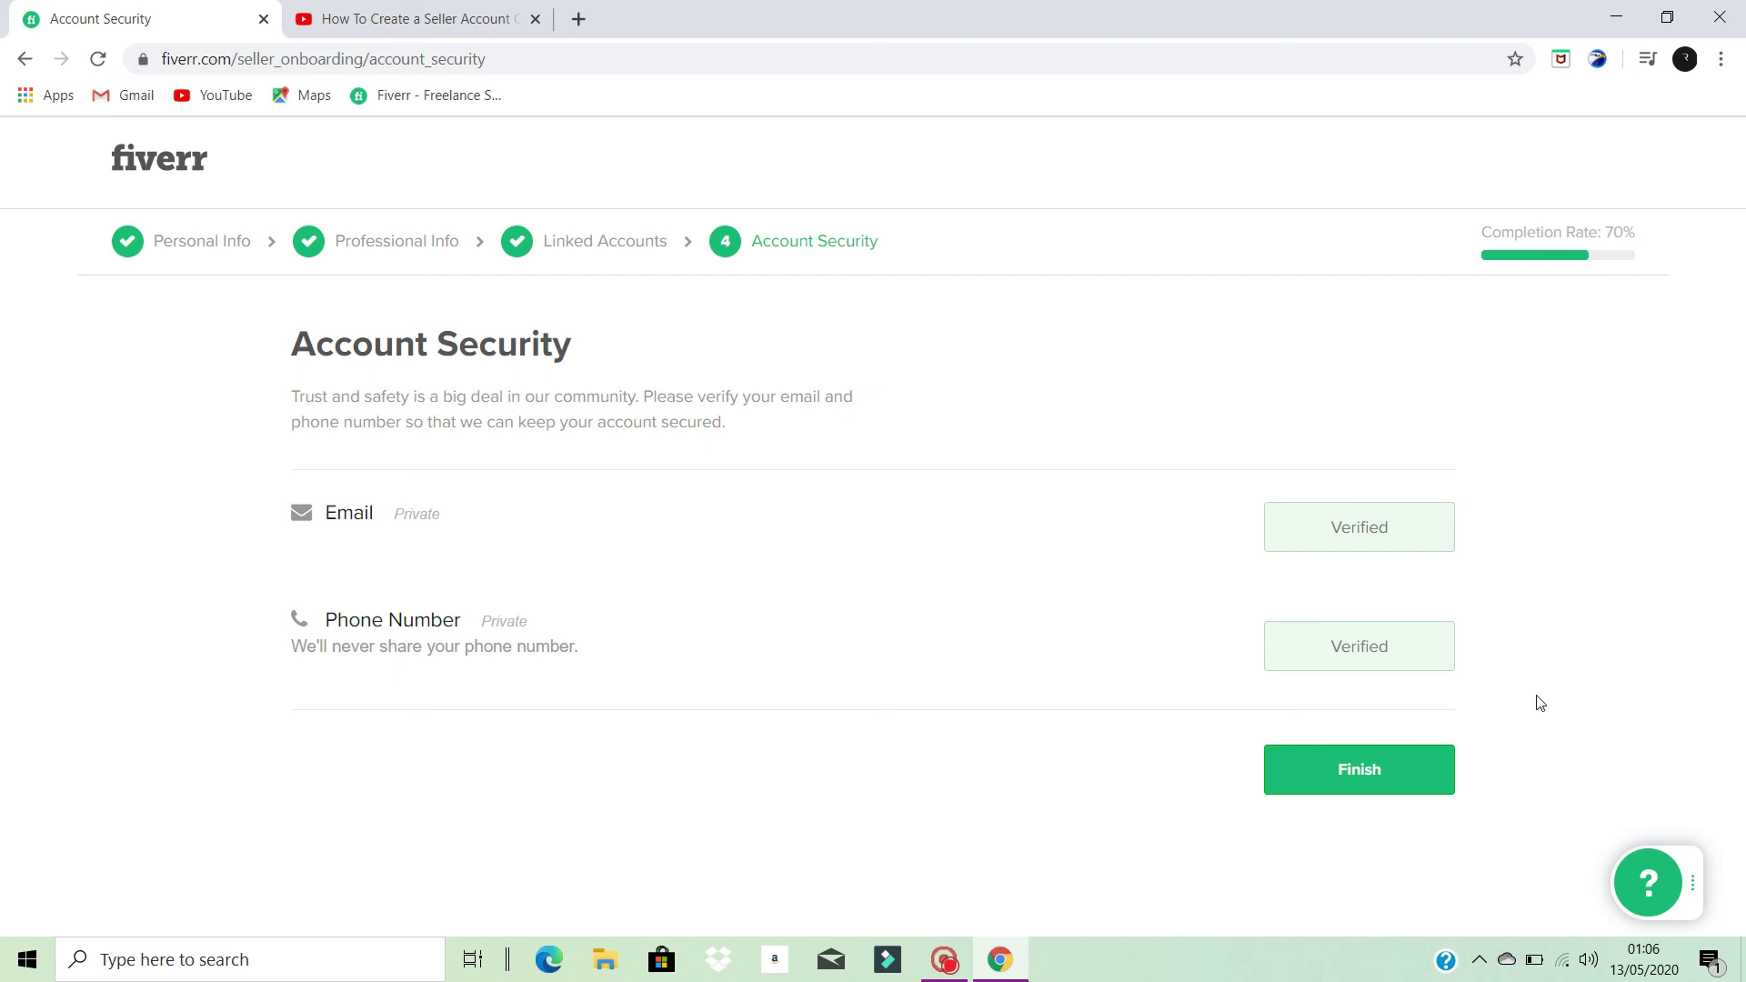
click(1356, 777)
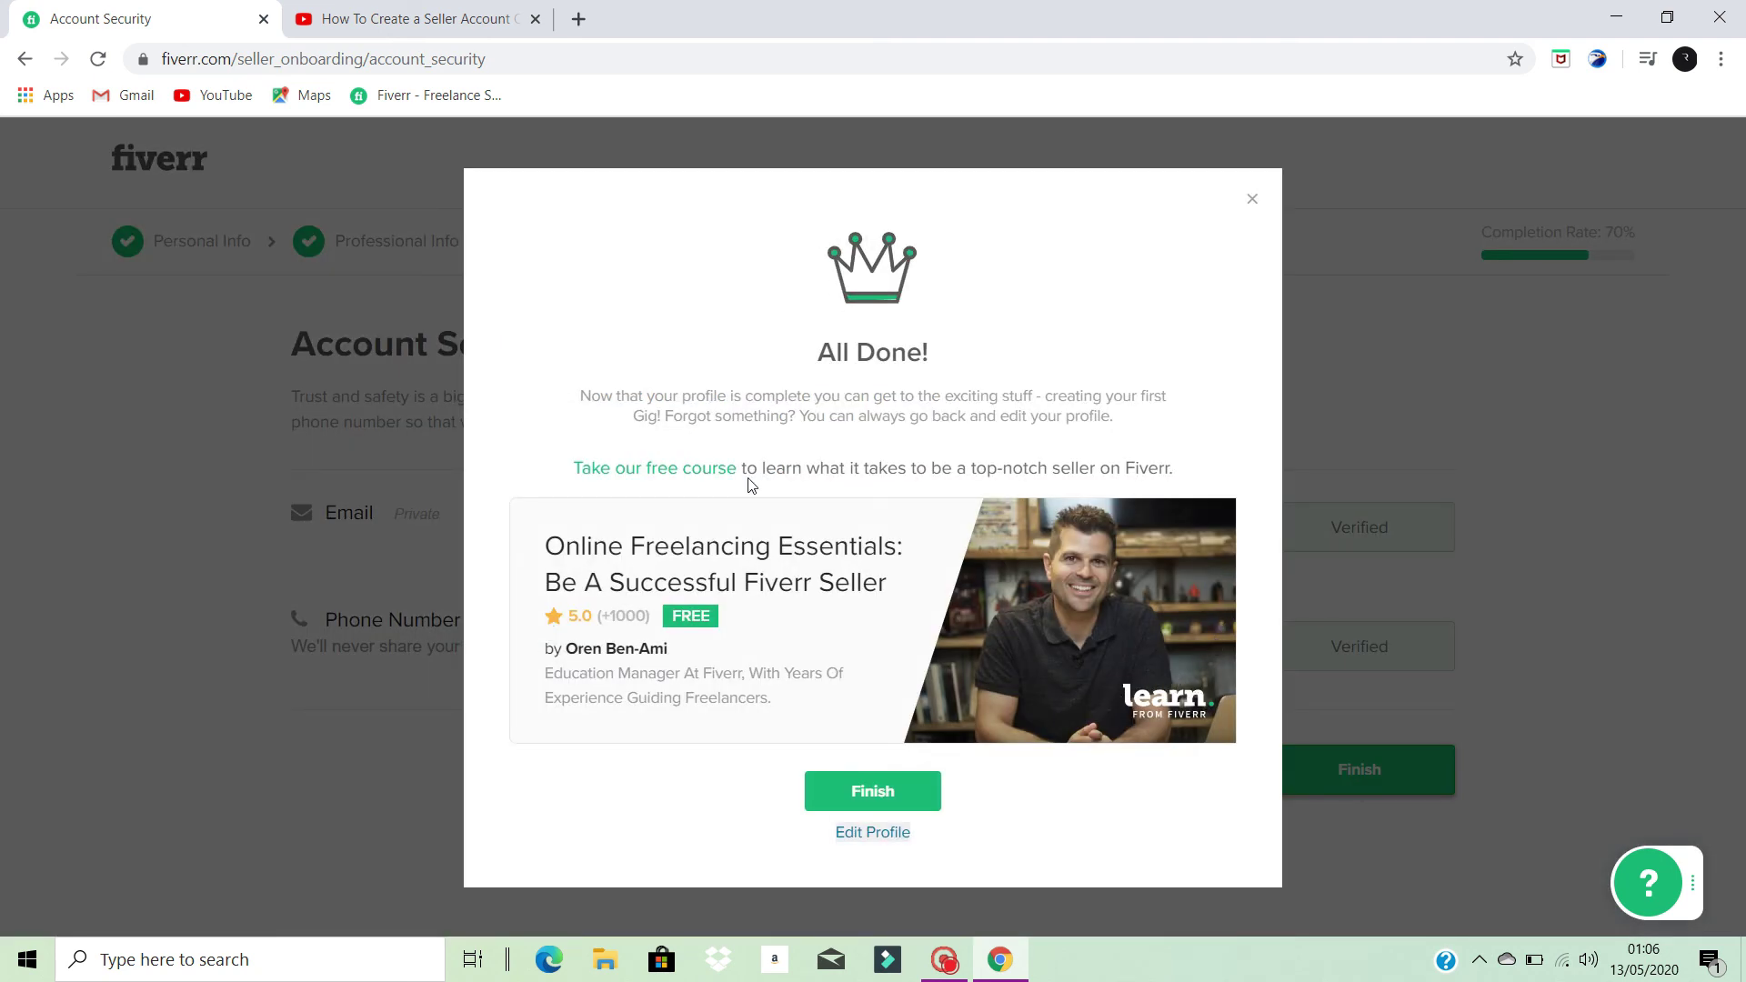
click(887, 797)
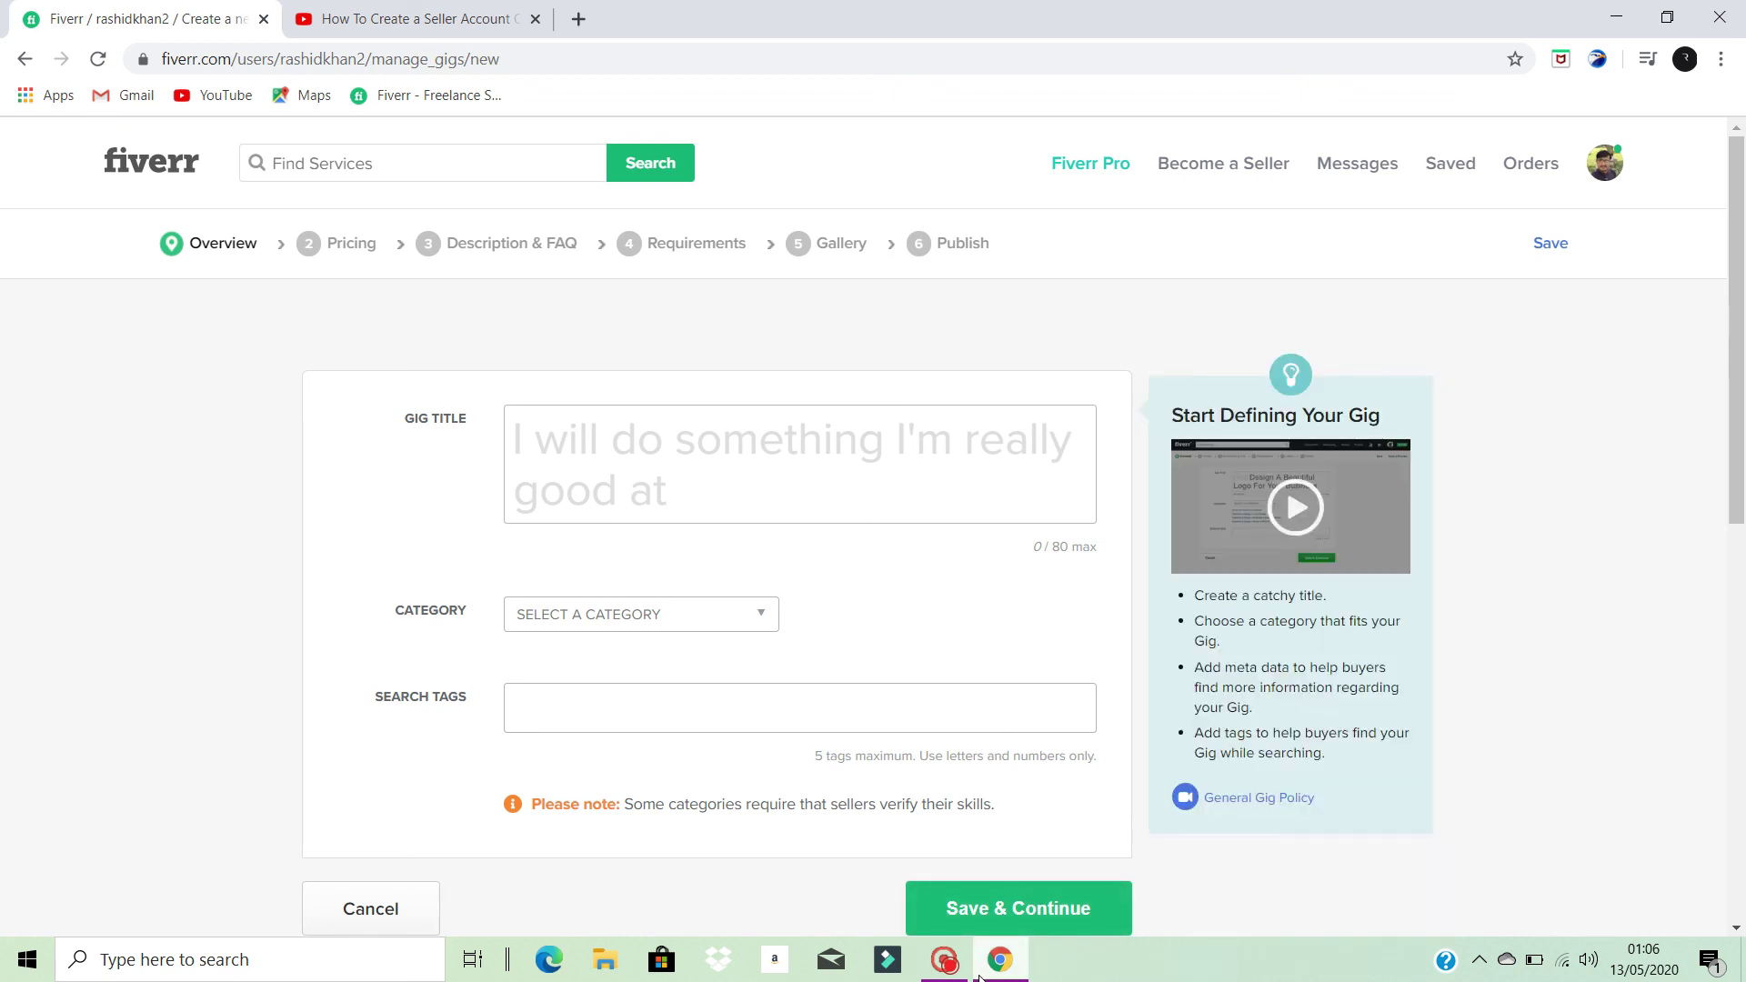
mouse_move(978, 977)
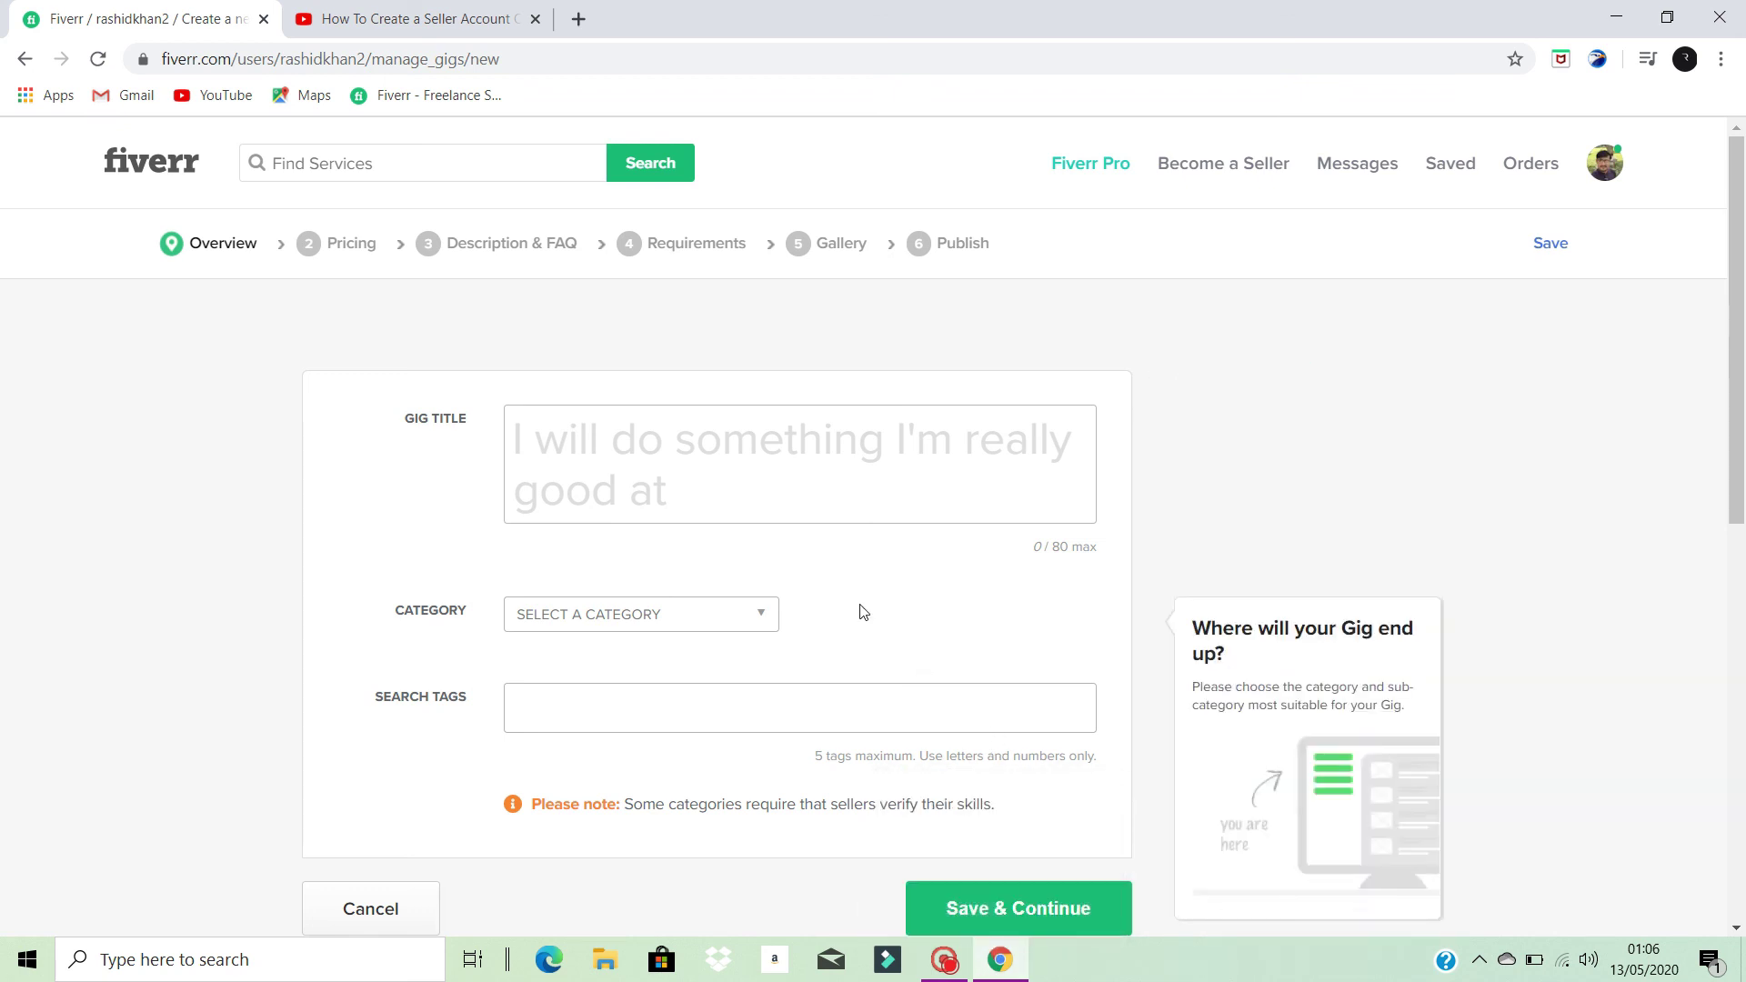